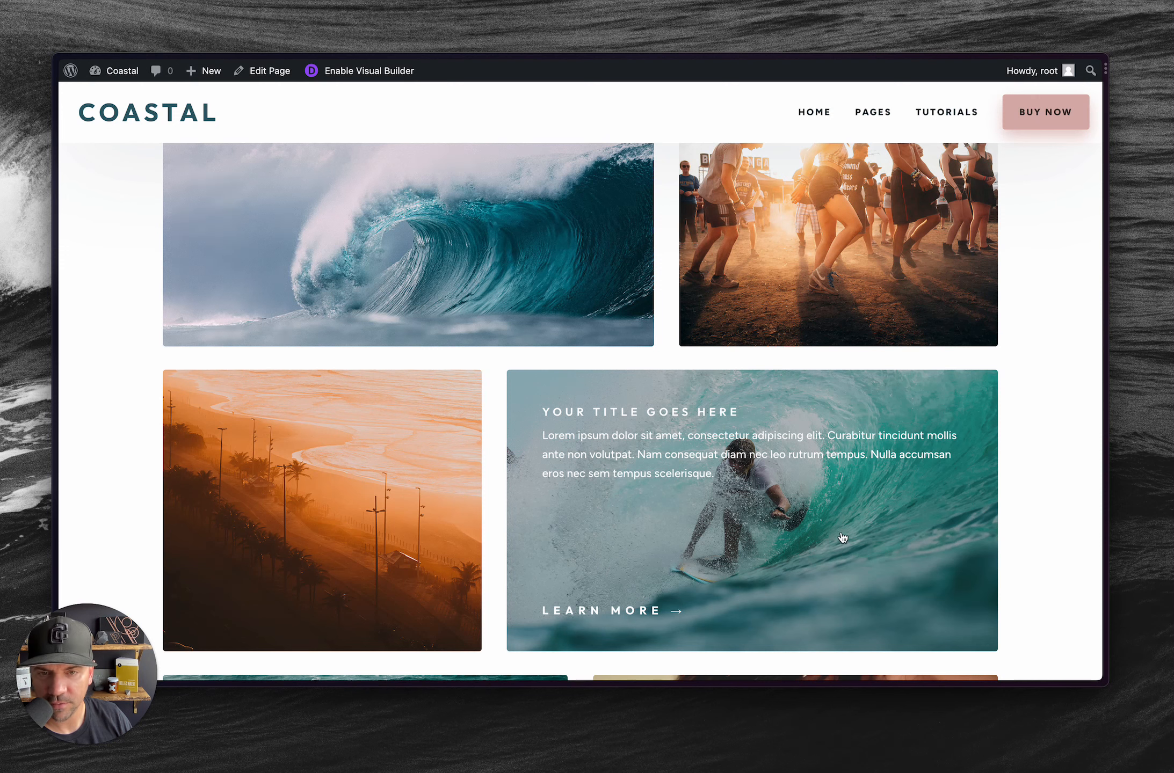
Switch to the browser tab with the article on creating an interactive portfolio section using blurb modules in Divi.
scroll(666, 290, "up", 3)
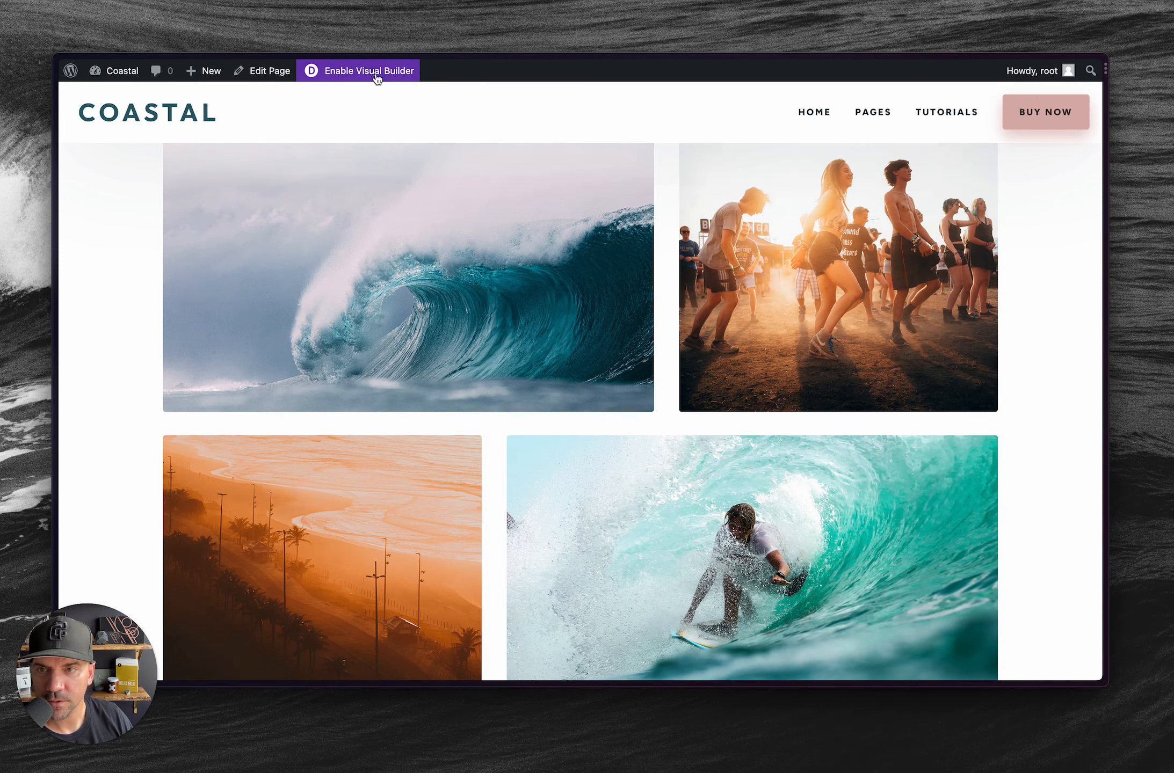
key("ctrl+Tab")
key("ctrl+Tab")
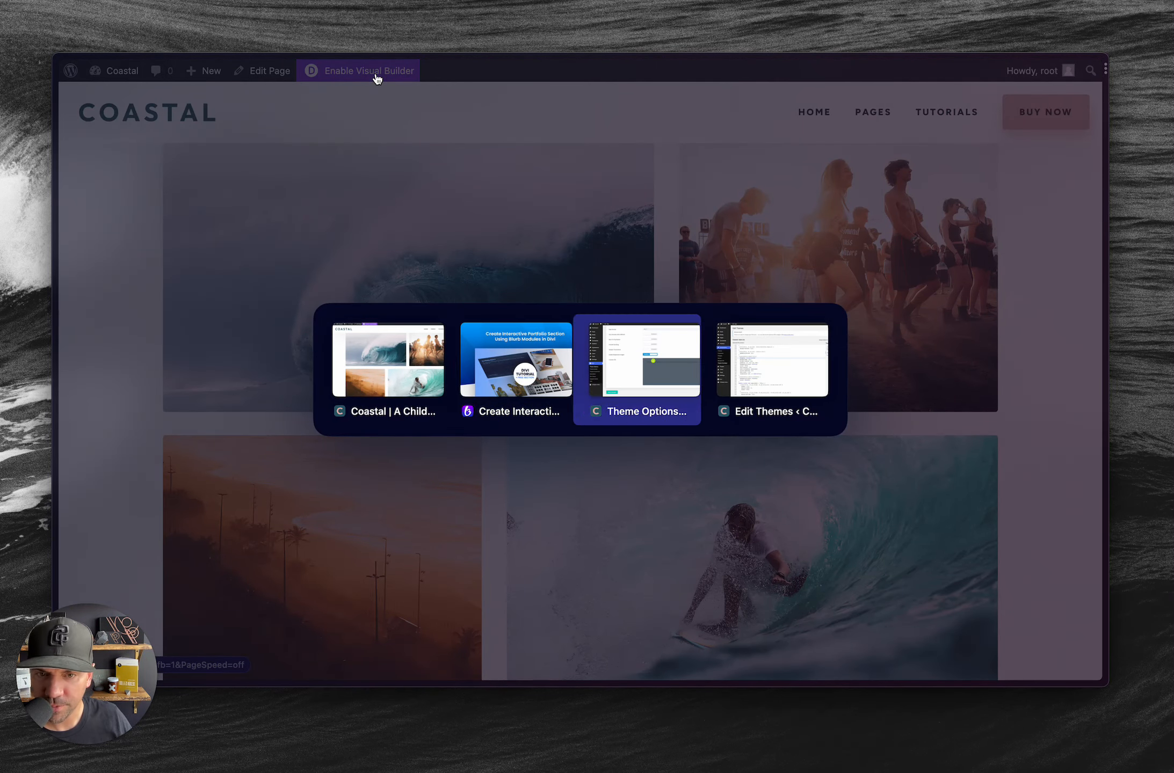
key("ctrl+shift+Tab")
key("ctrl+shift+Tab")
key("ctrl+Tab")
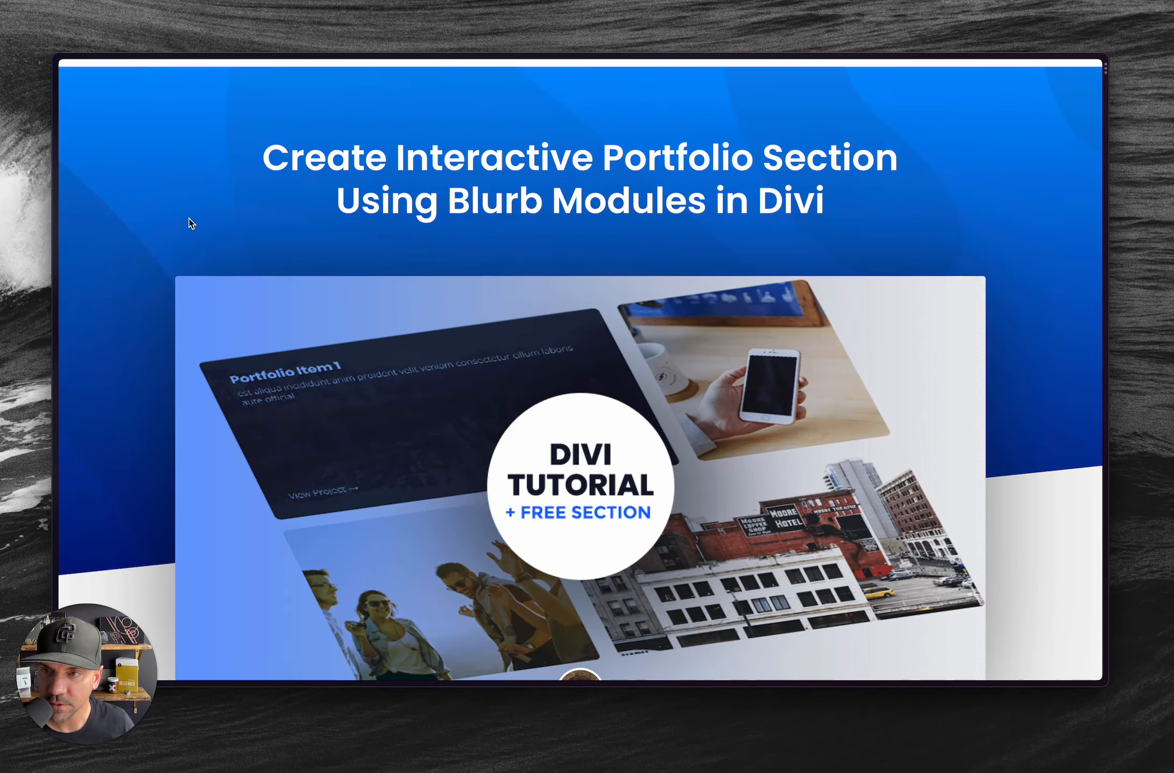
Read through the tutorial article from its introduction to the portfolio CSS code and the Save CSS step.
scroll(188, 223, "down", 6)
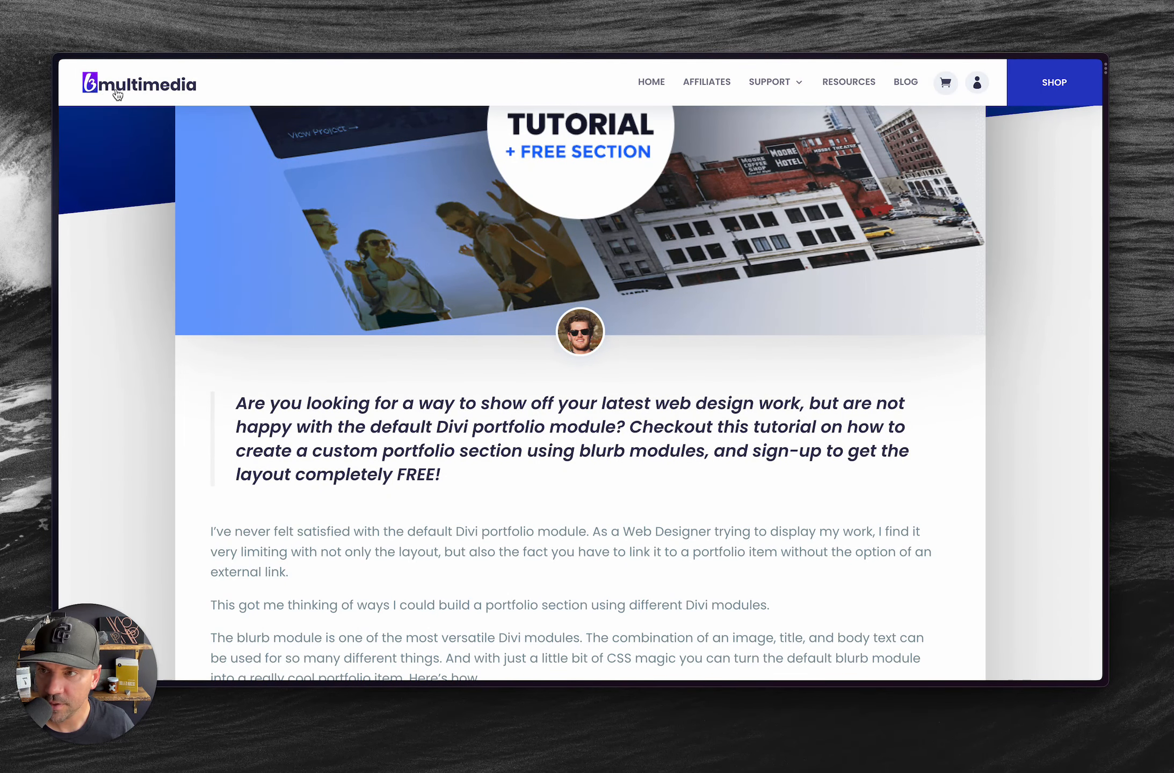
scroll(153, 221, "up", 6)
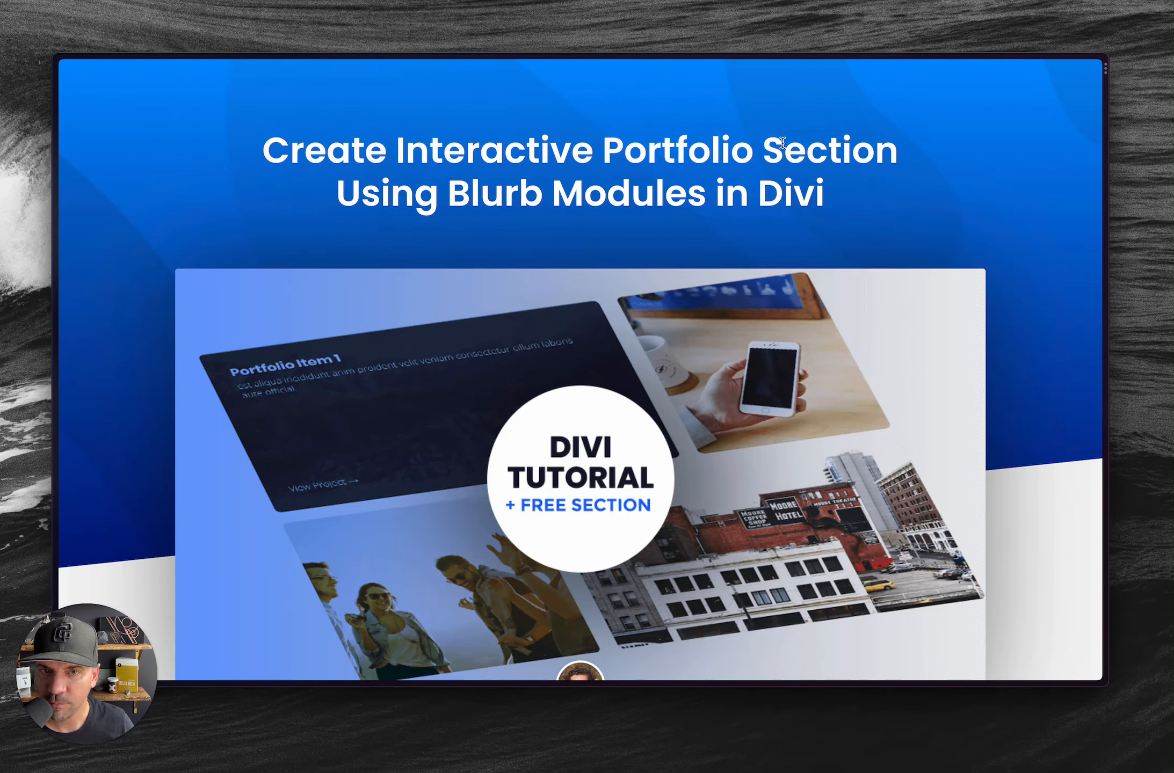
scroll(608, 312, "down", 12)
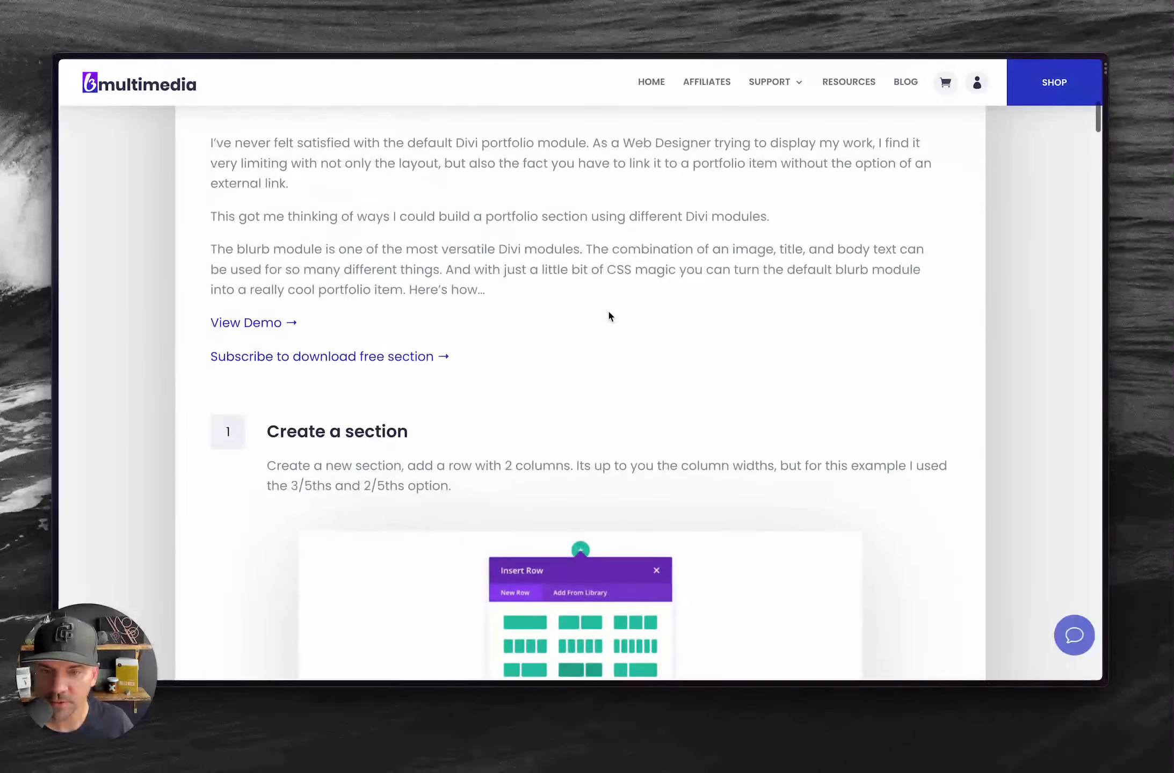
scroll(506, 416, "down", 20)
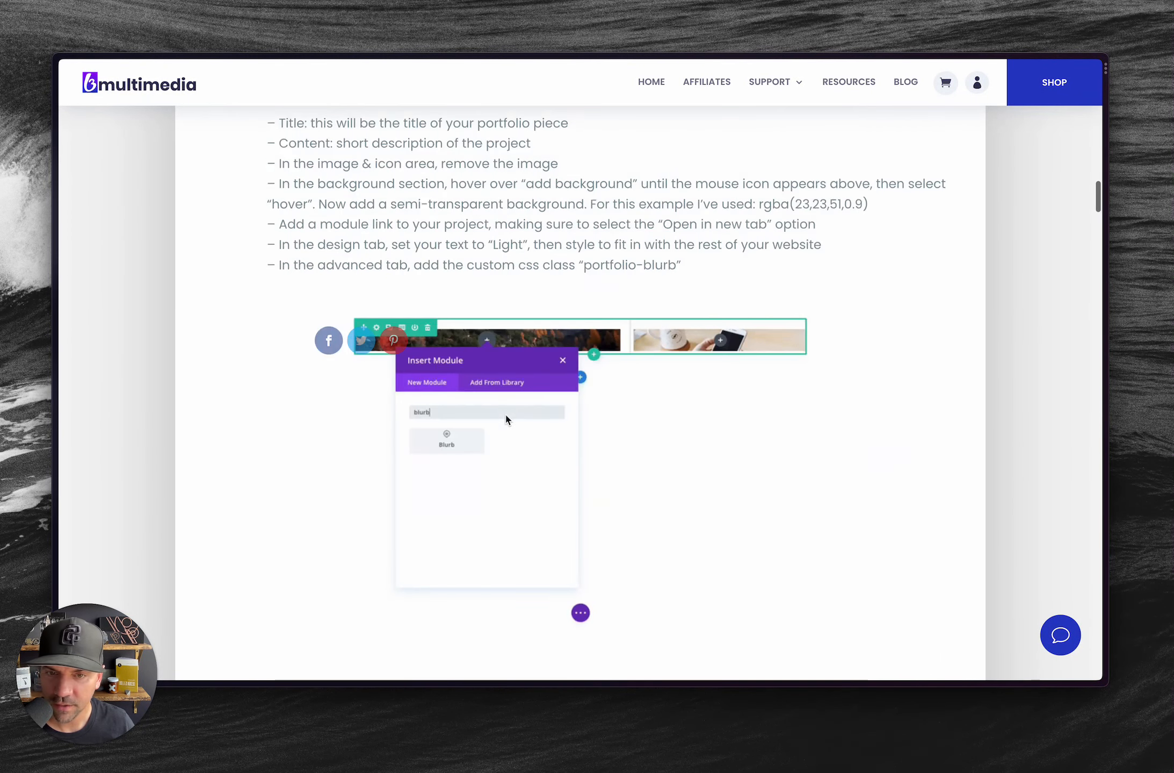
scroll(506, 420, "down", 8)
scroll(506, 420, "down", 20)
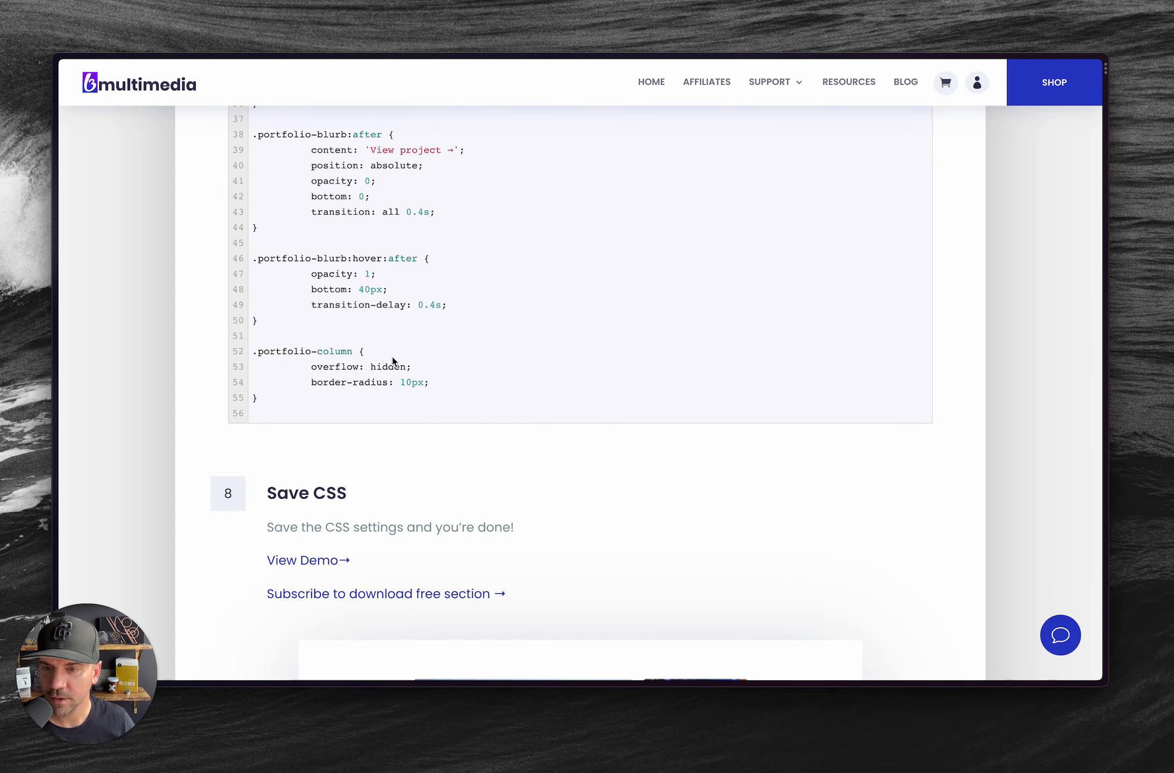
View the article's demo page at full size, examine the hover overlays of its portfolio items, and close it.
left_click(310, 560)
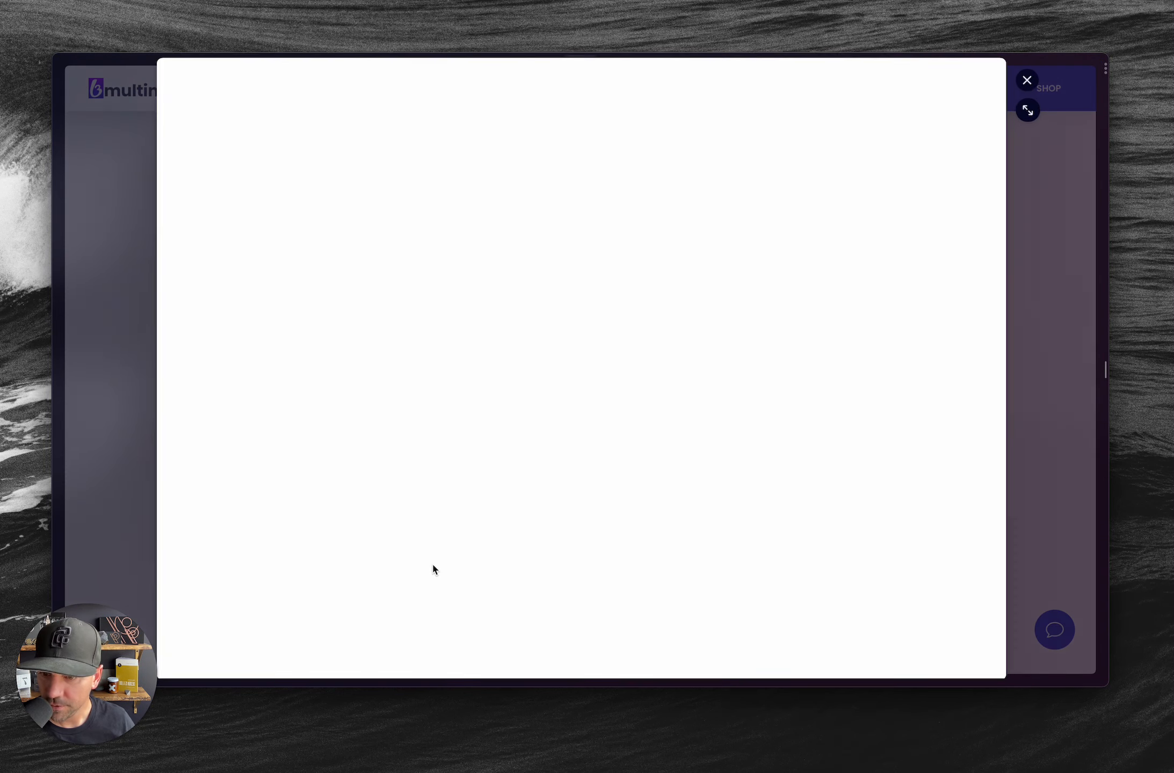
left_click(1025, 113)
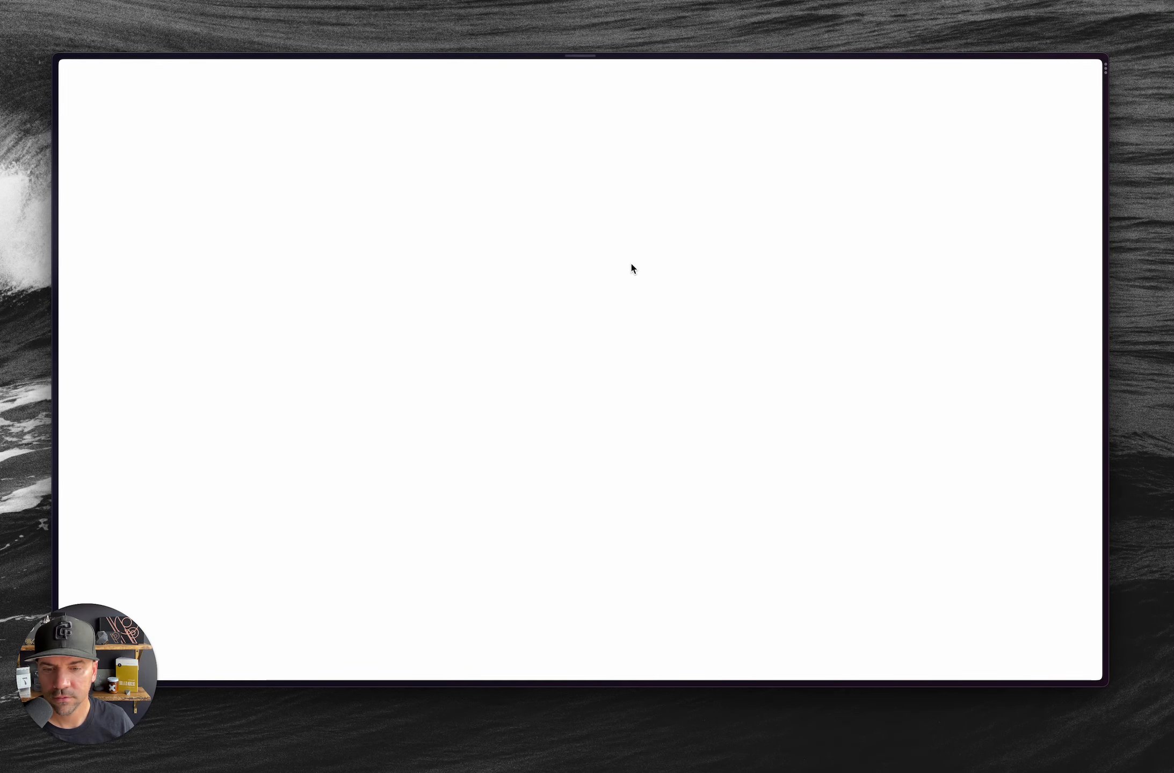
key("Escape")
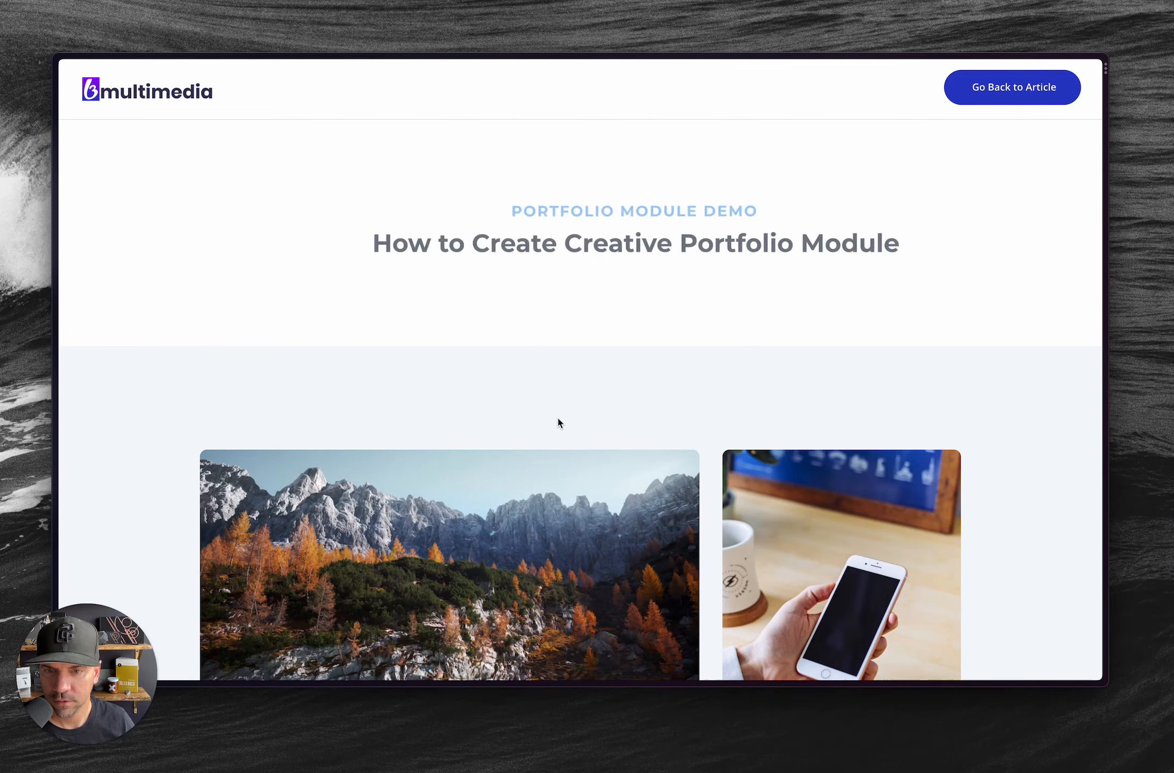
scroll(558, 423, "down", 10)
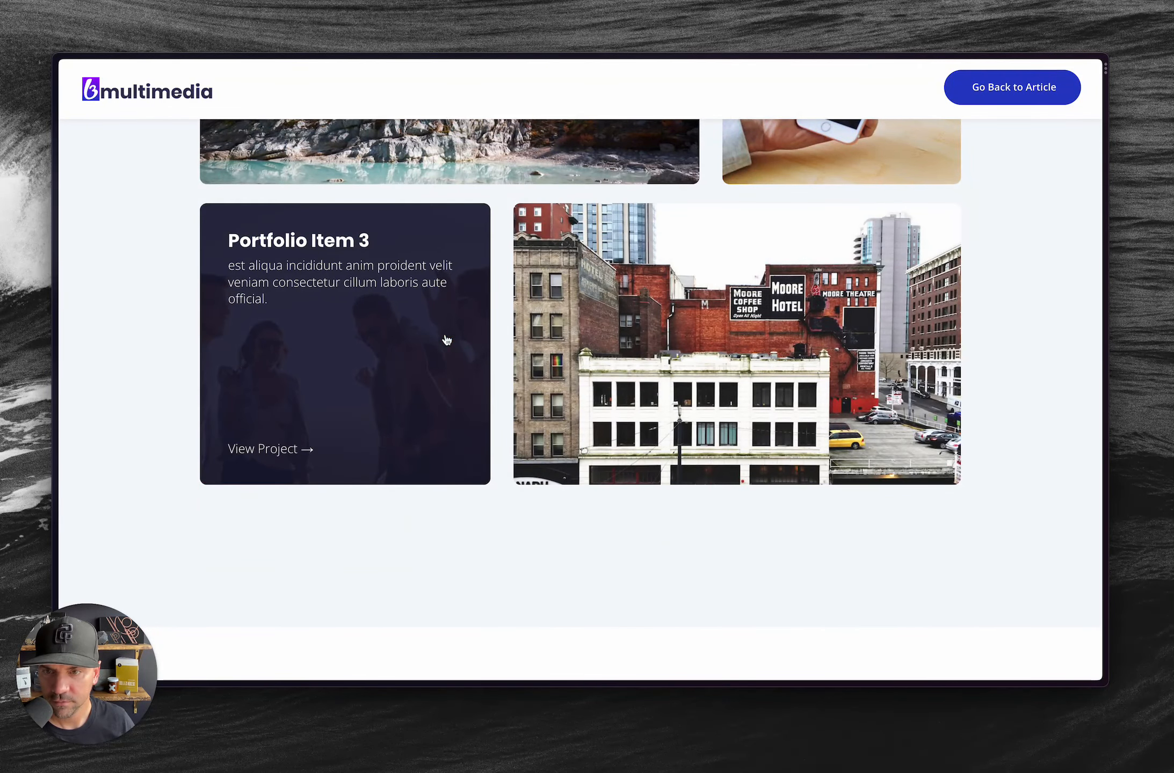
scroll(647, 356, "up", 5)
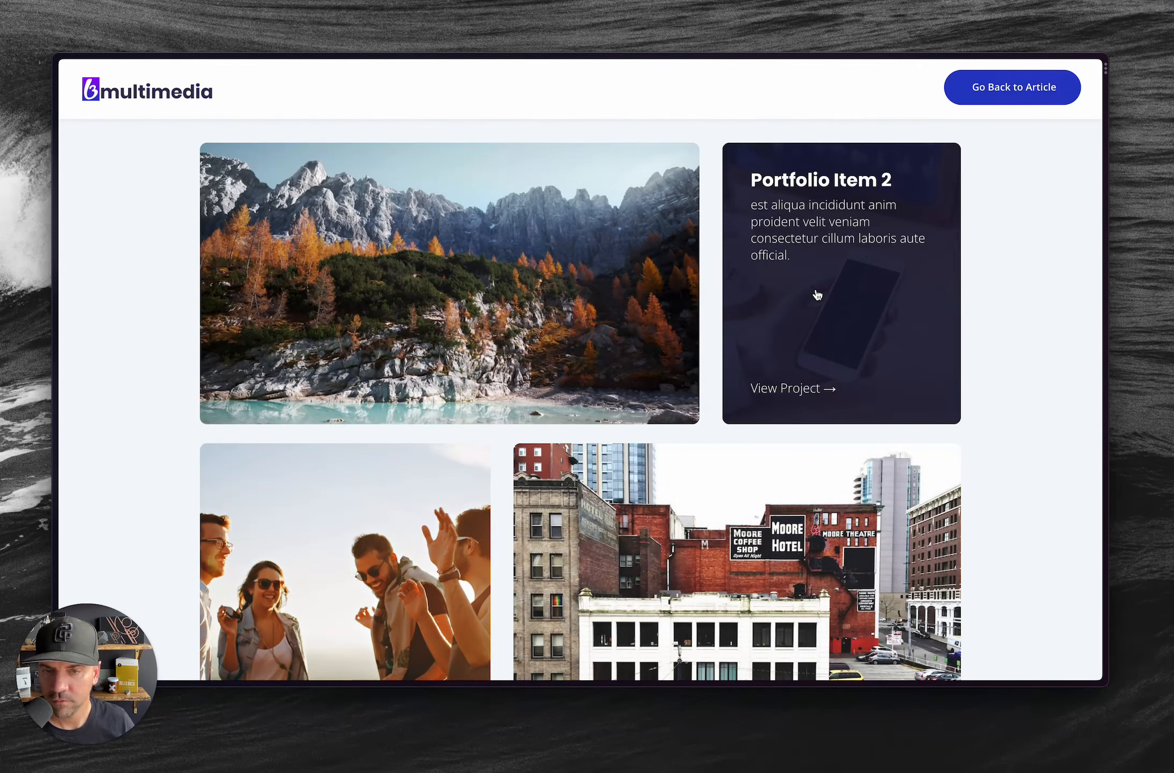
key("super+w")
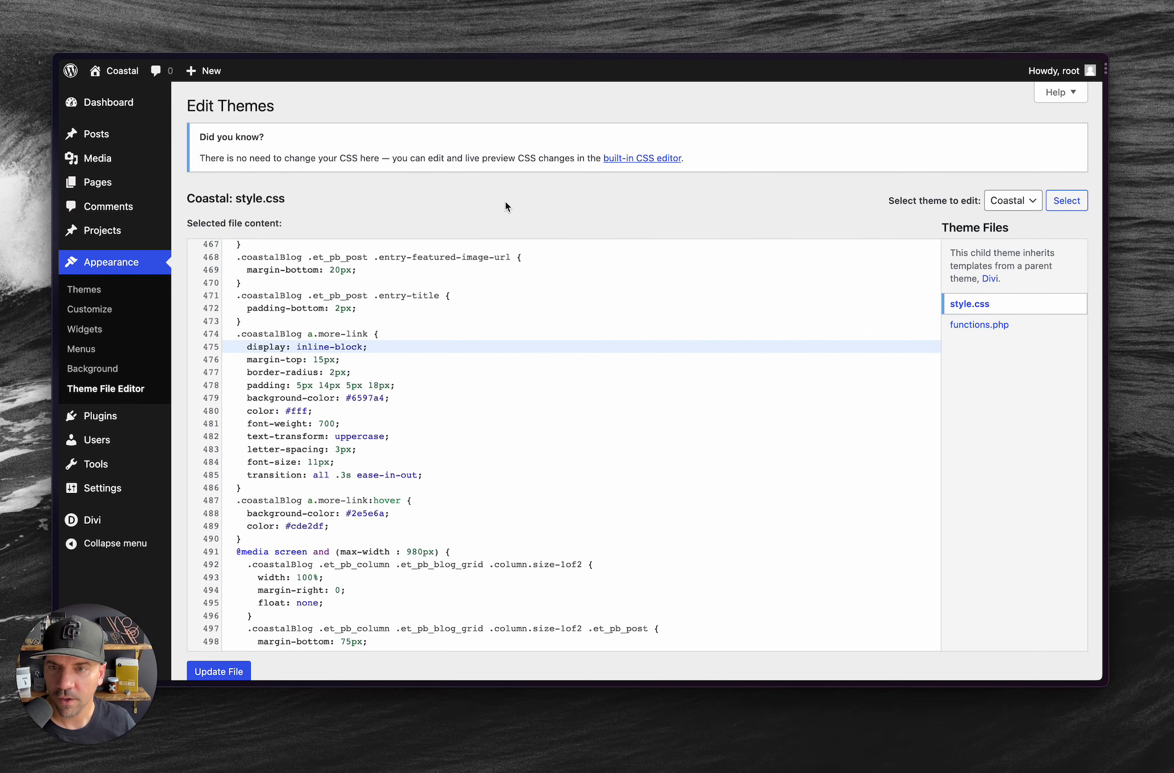
Return to the Coastal home page and open it in the Visual Builder in a separate tab.
key("ctrl+Tab")
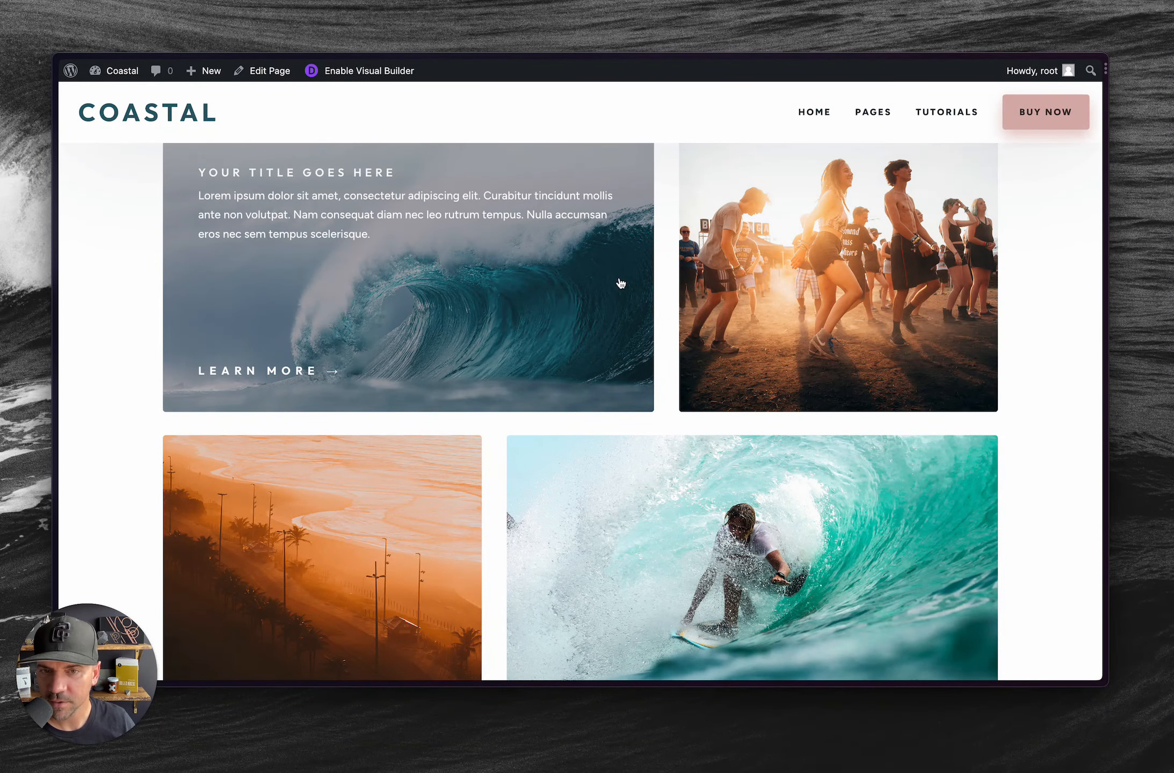
key("ctrl+Tab")
key("ctrl+shift+Tab")
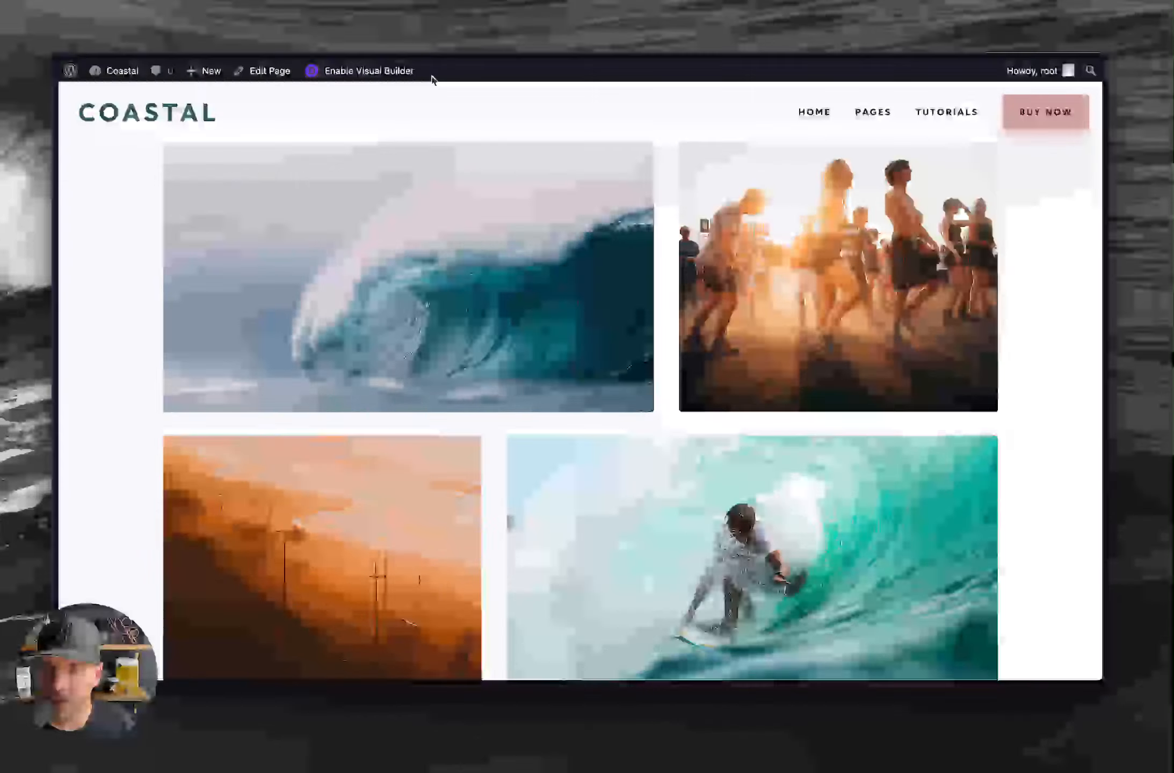
right_click(381, 71)
left_click(396, 81)
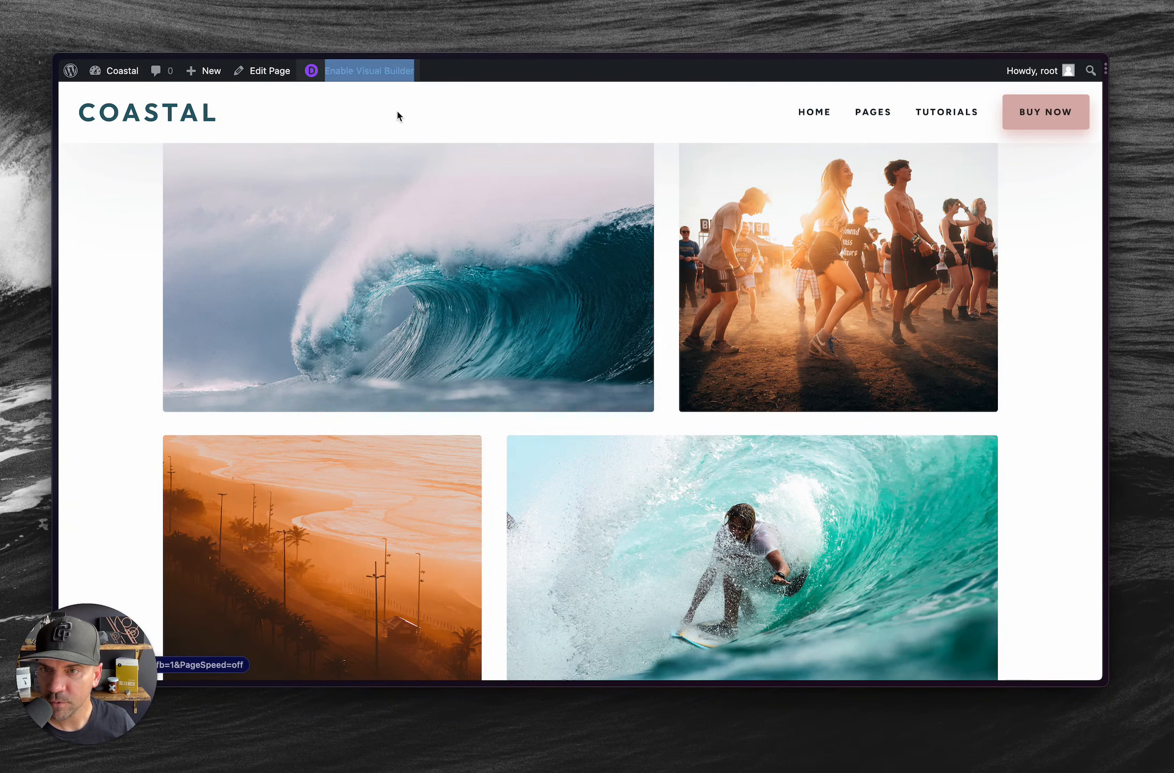
left_click(398, 112)
key("ctrl+Tab")
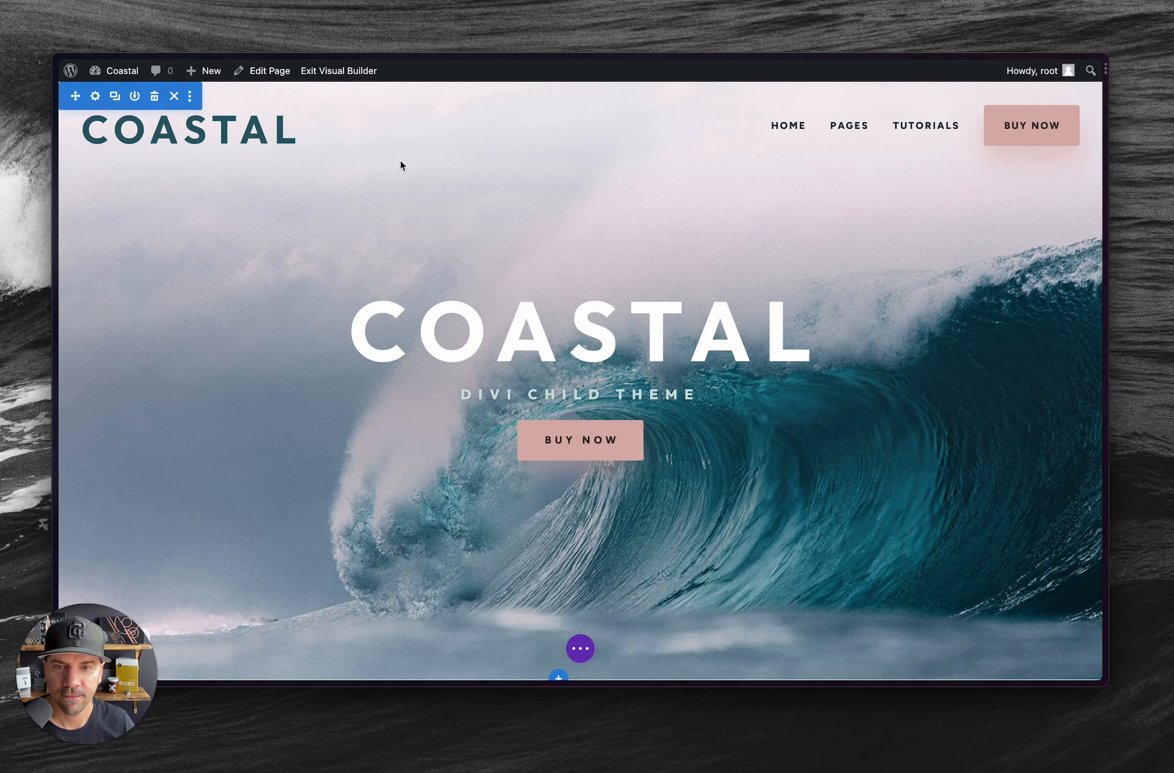
Try to open the settings of the blurb over the wave image, and reload the Visual Builder page.
scroll(416, 301, "down", 8)
scroll(433, 402, "down", 20)
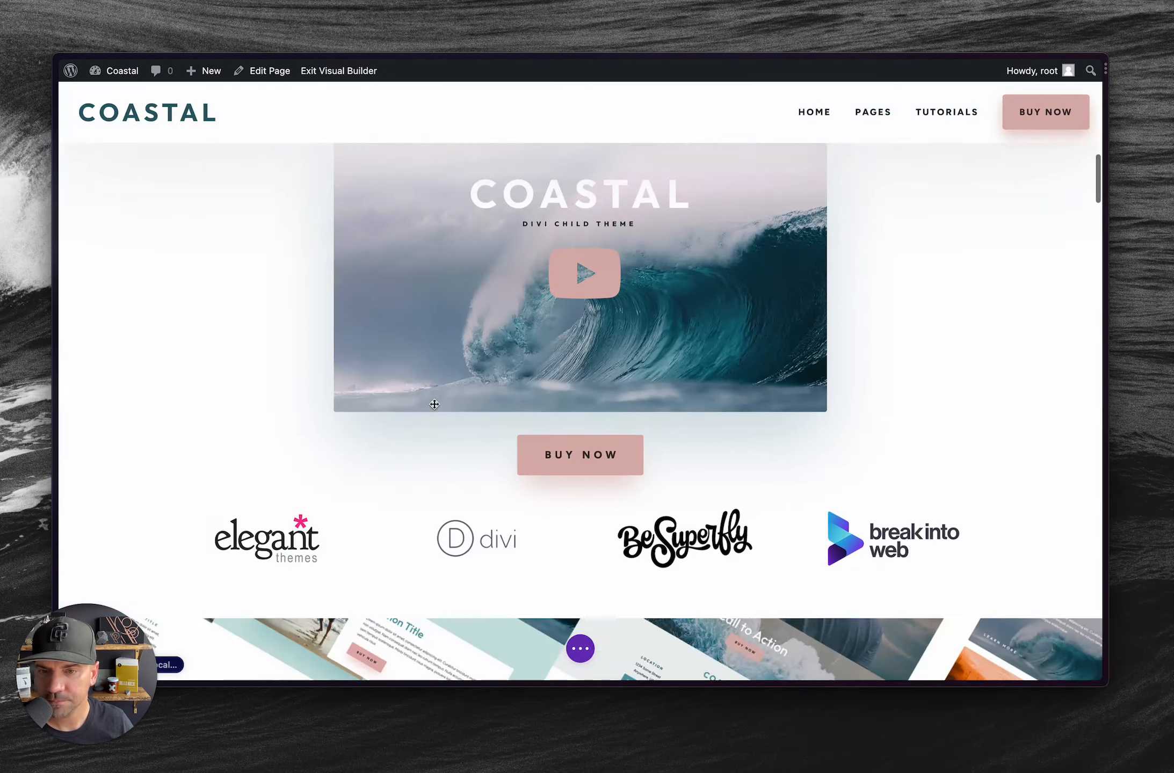
scroll(432, 397, "down", 1)
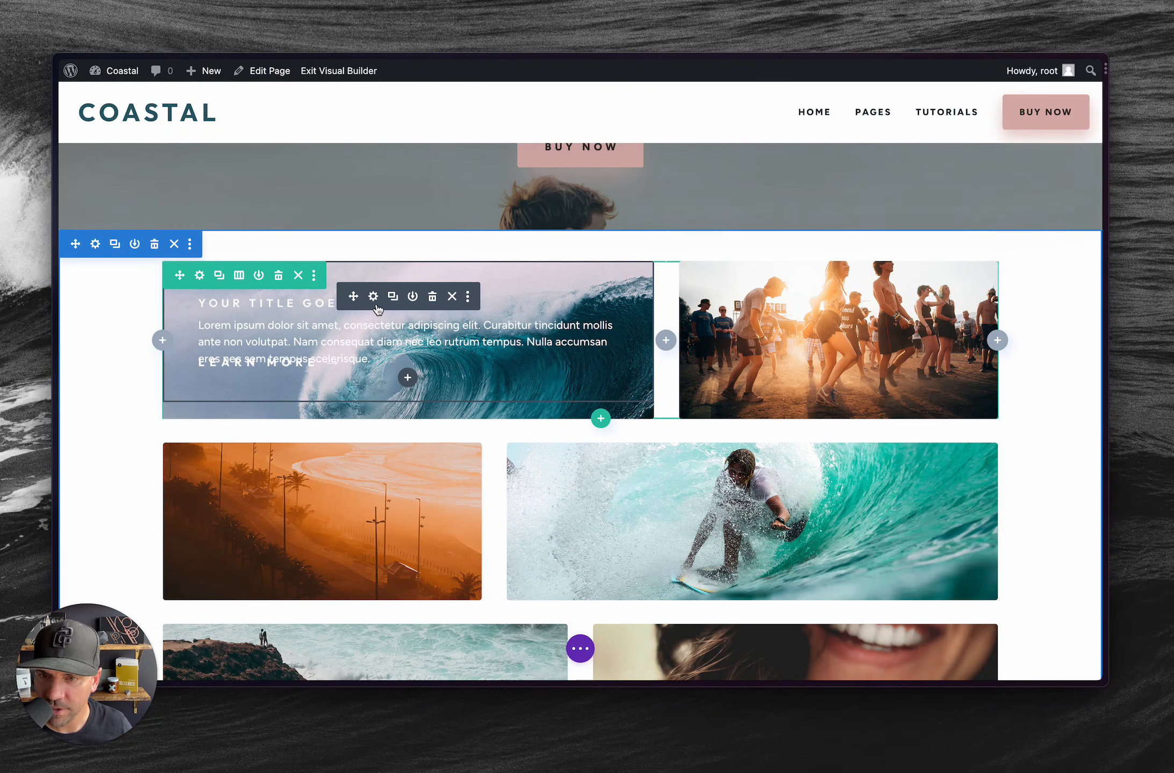
left_click(373, 297)
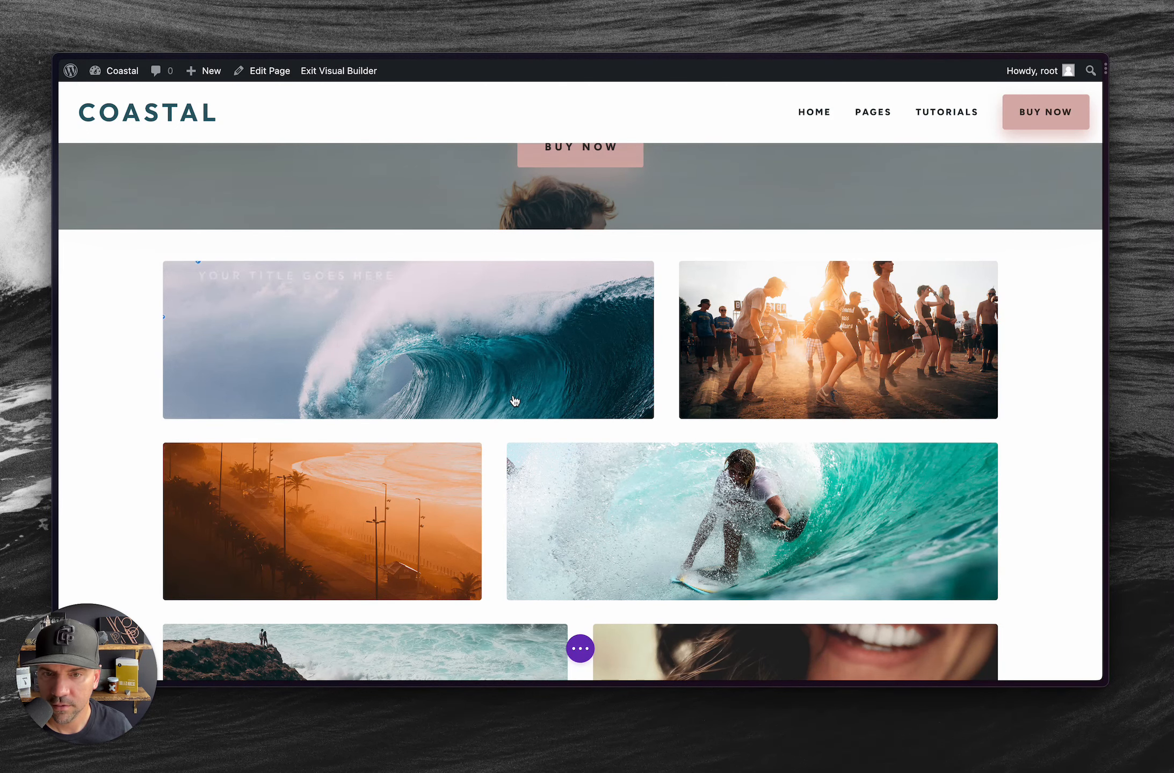
key("super+r")
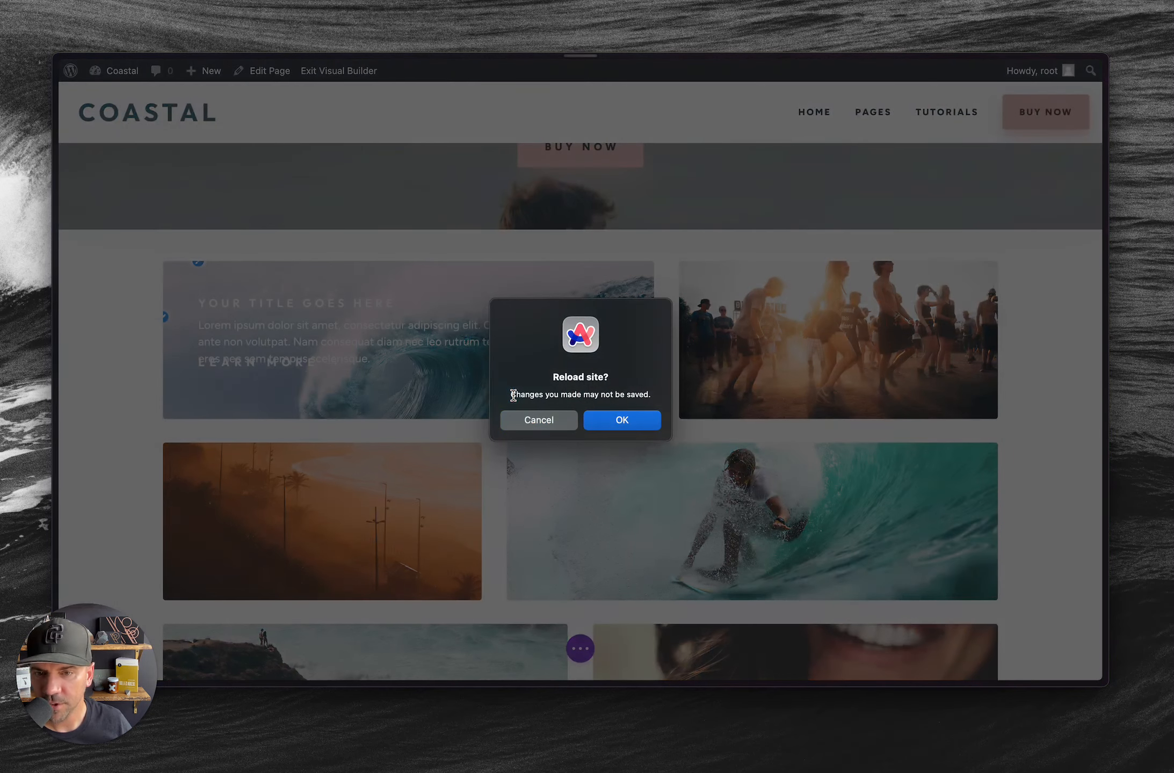
left_click(644, 424)
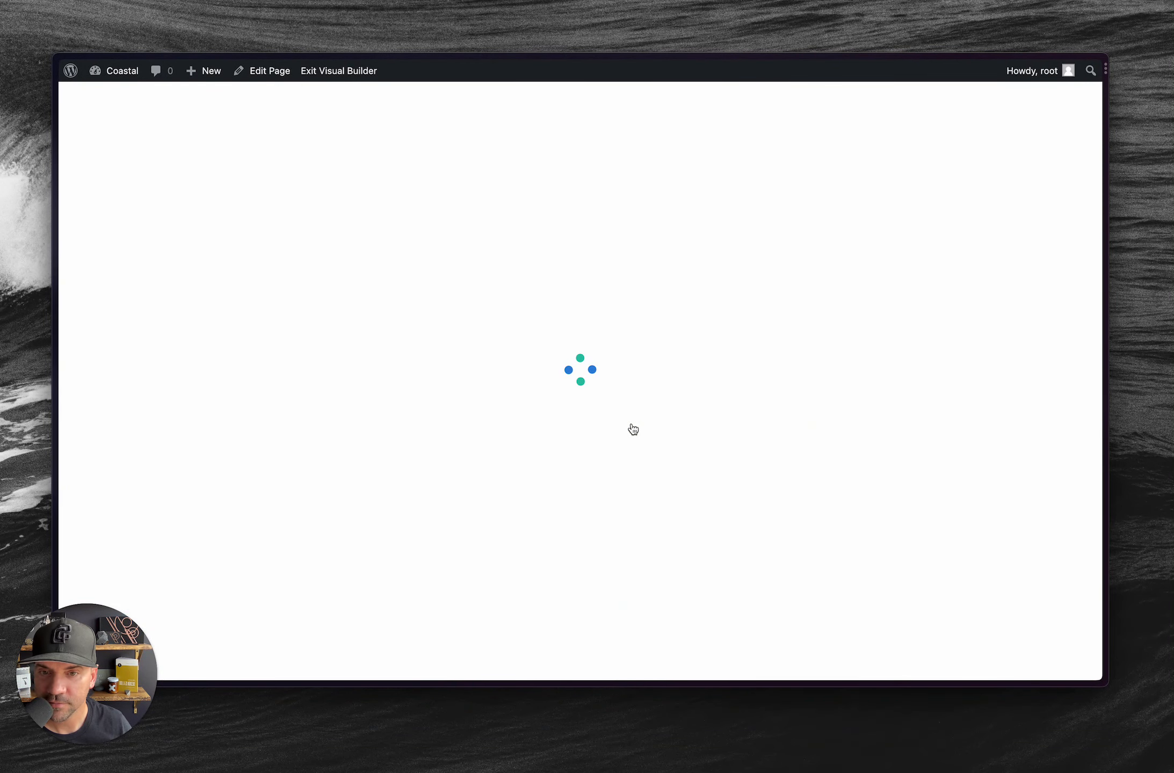
Open the settings of the blurb over the wave image and move the dialog away from that image.
scroll(449, 367, "down", 20)
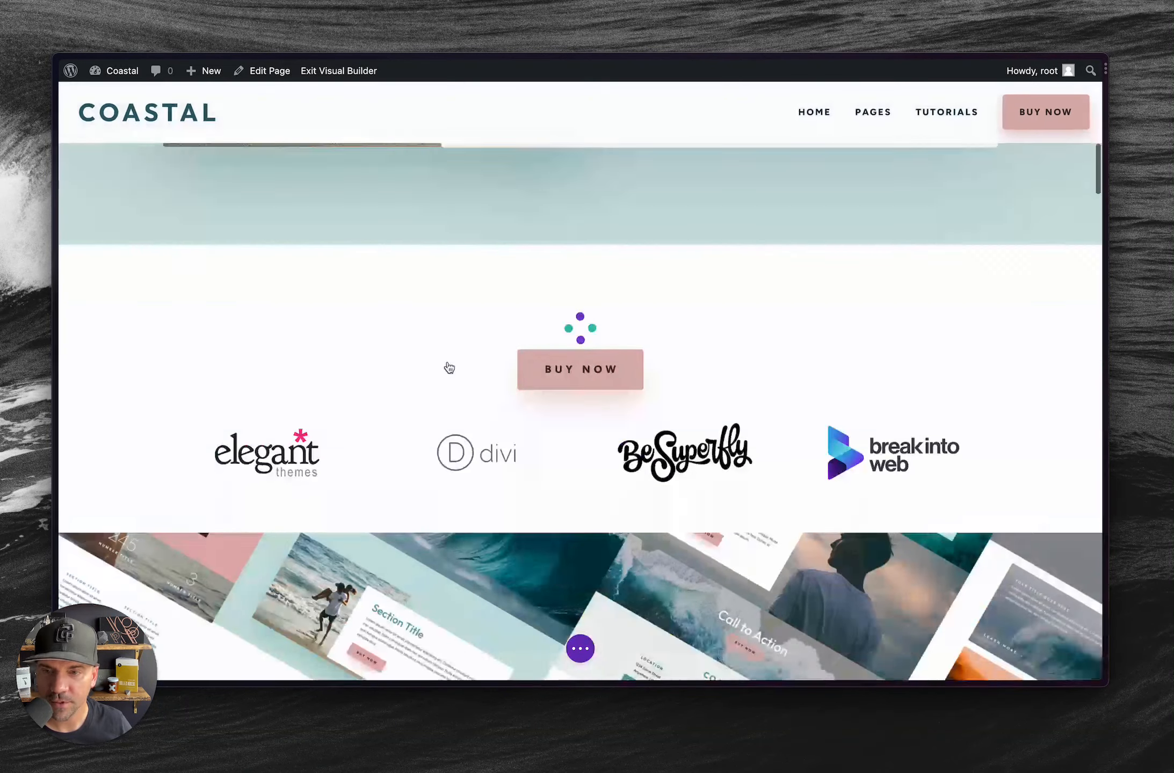
scroll(449, 367, "up", 3)
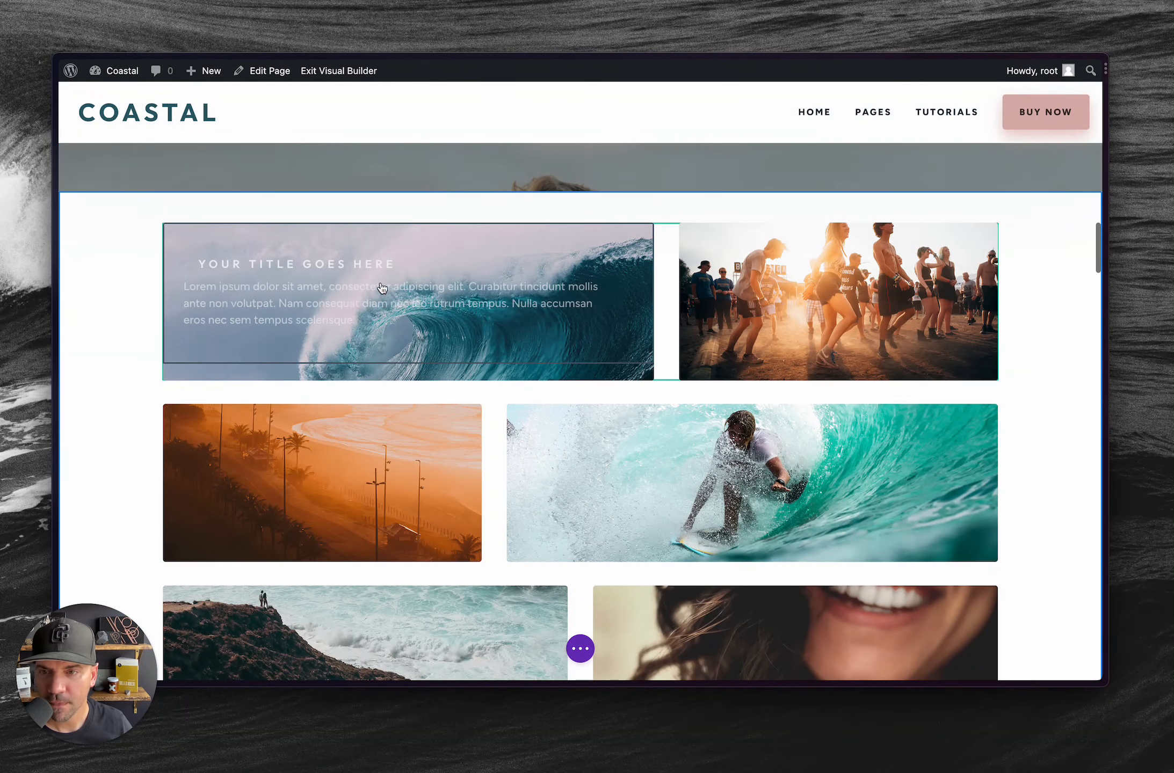
mouse_move(370, 276)
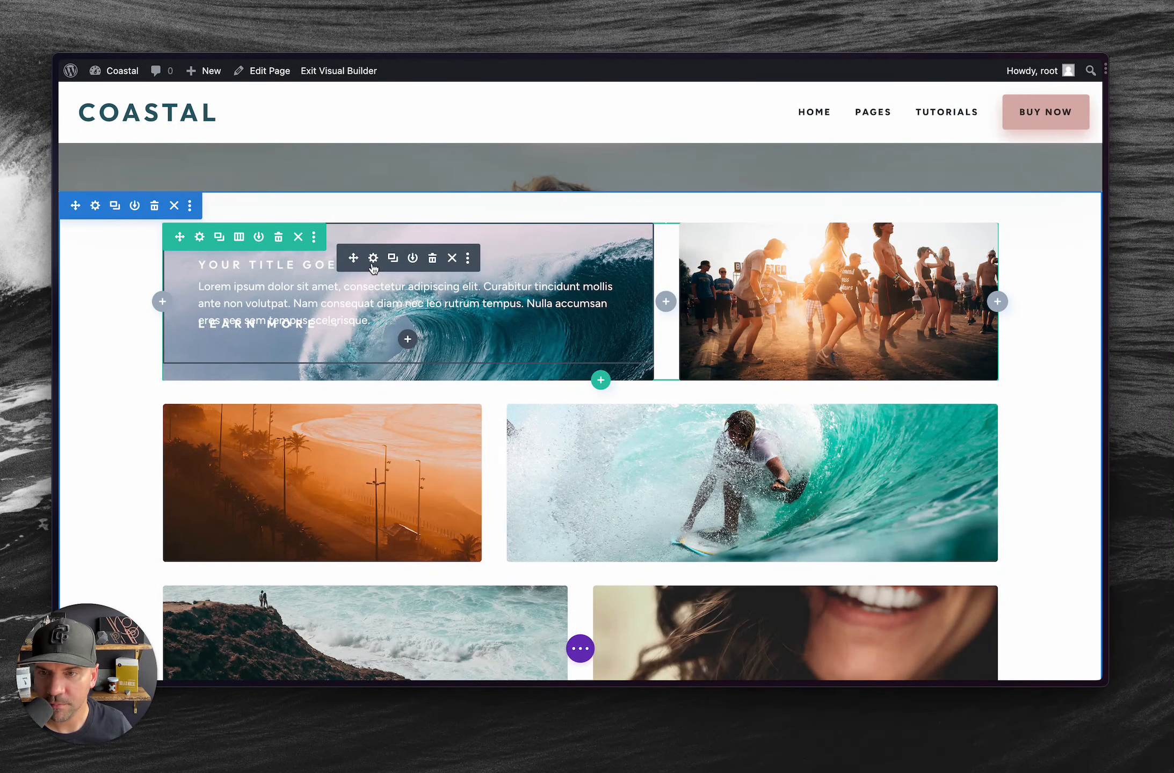
left_click(373, 259)
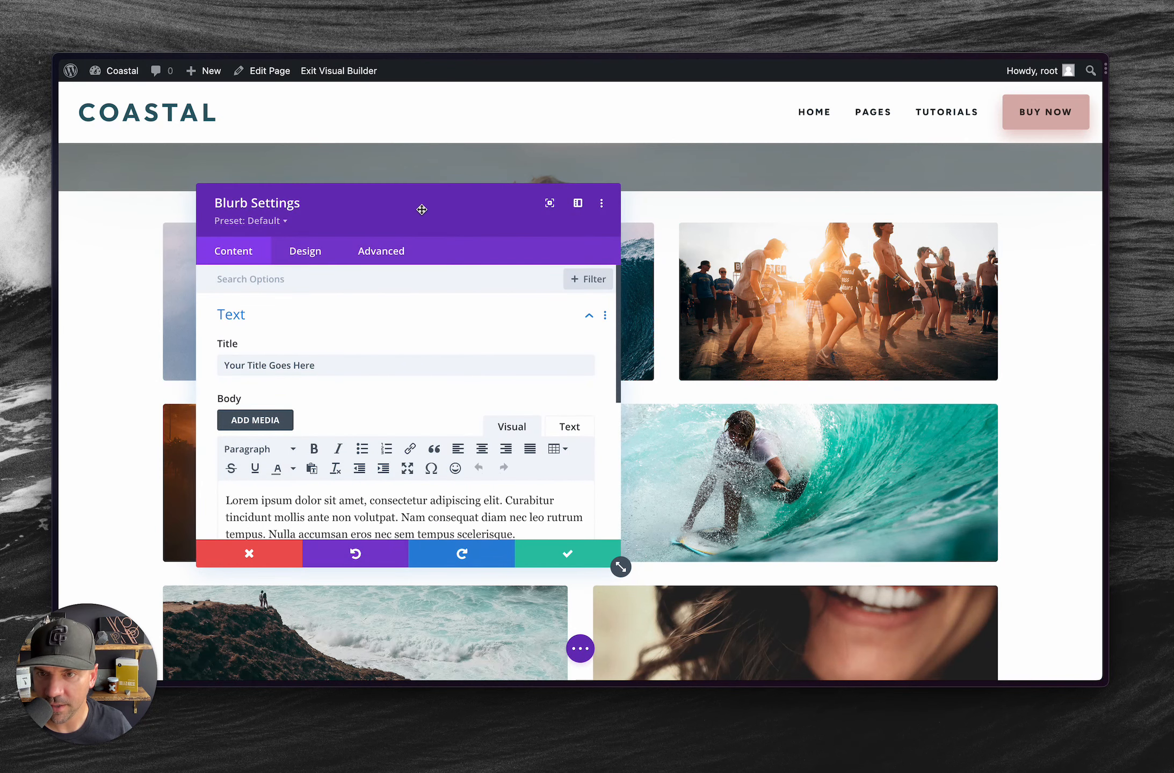
left_click_drag(422, 210, 797, 210)
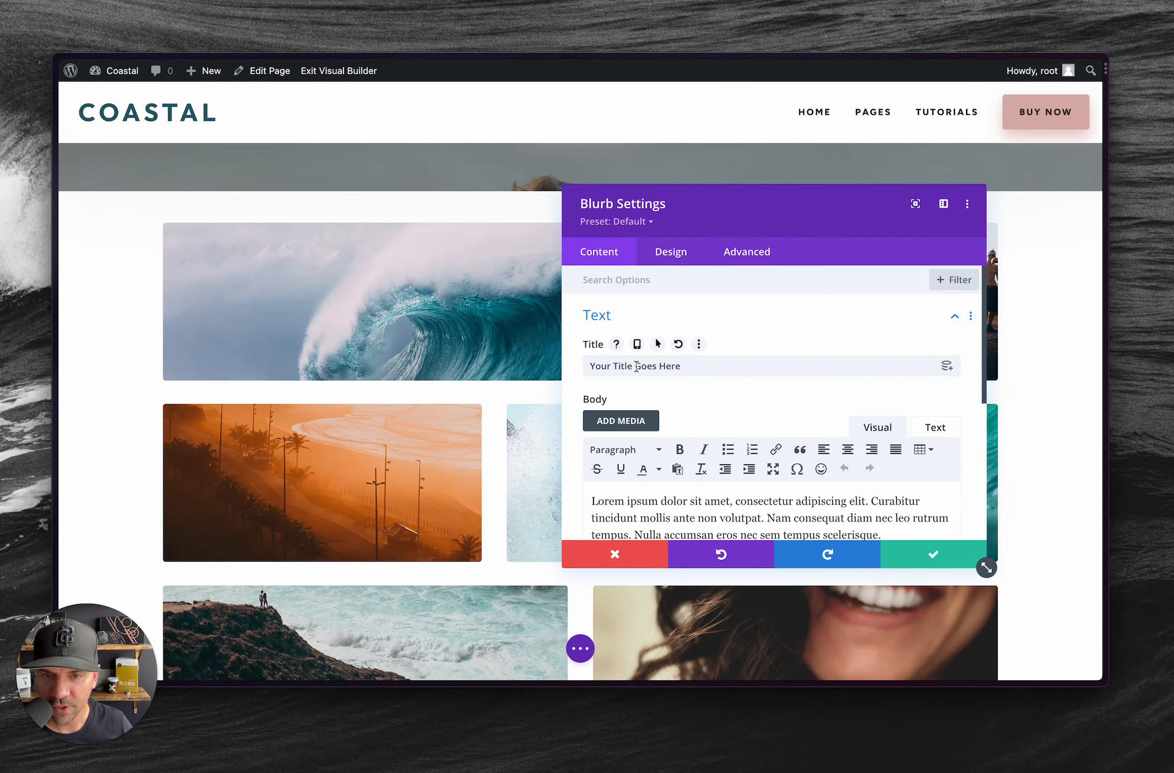
Examine the blurb's body text and its background colour and image options, and close the settings.
scroll(639, 376, "down", 3)
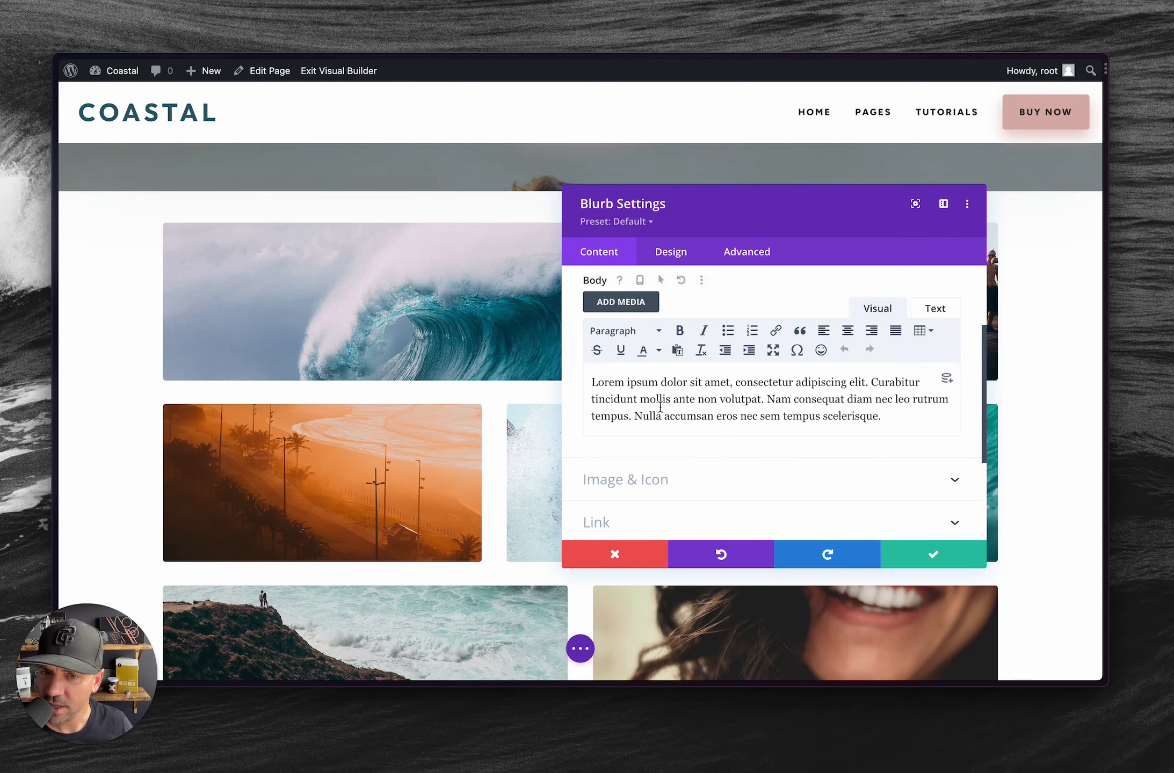
scroll(689, 461, "down", 3)
left_click(689, 460)
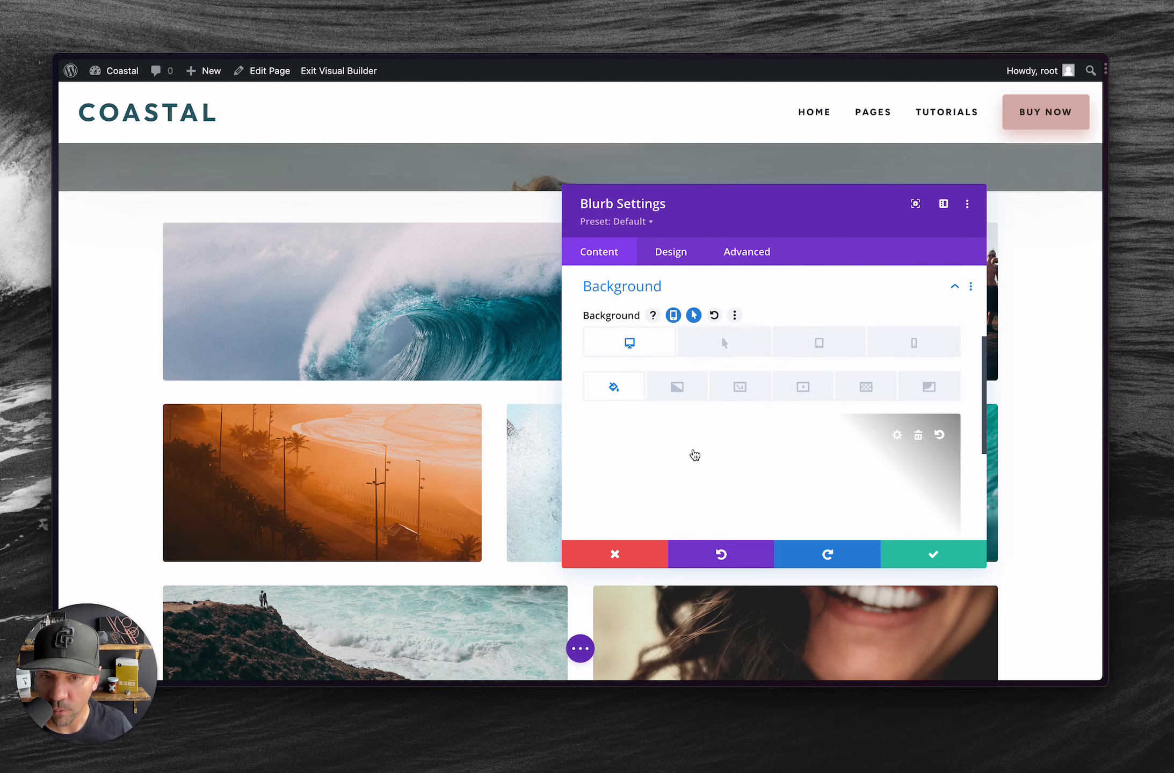
left_click(740, 388)
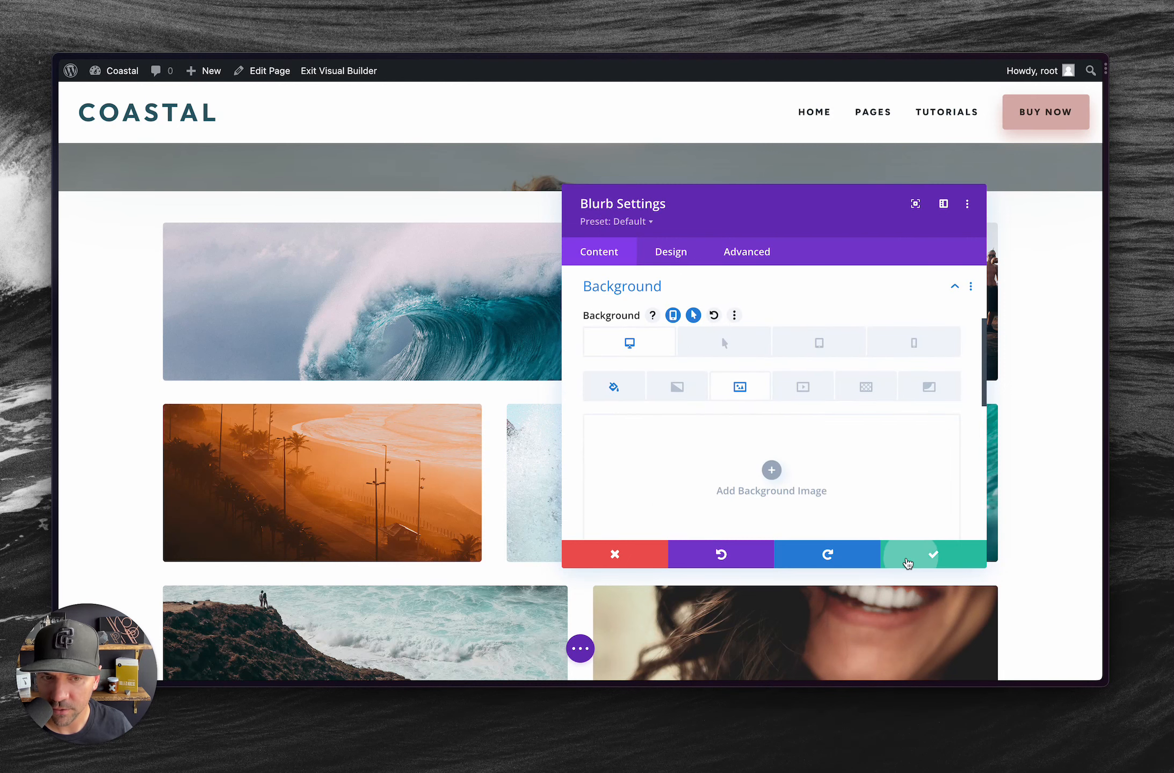
left_click(920, 558)
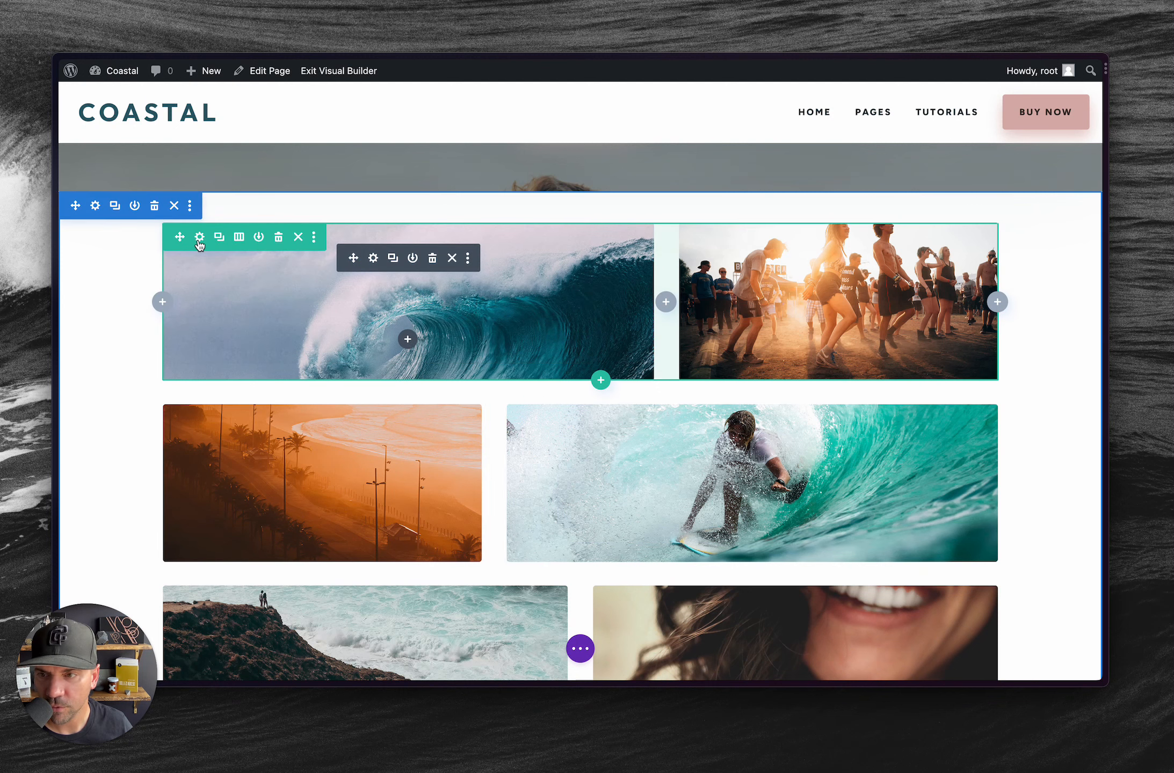
Open the background image settings of the first column in the row with the wave image.
left_click(199, 238)
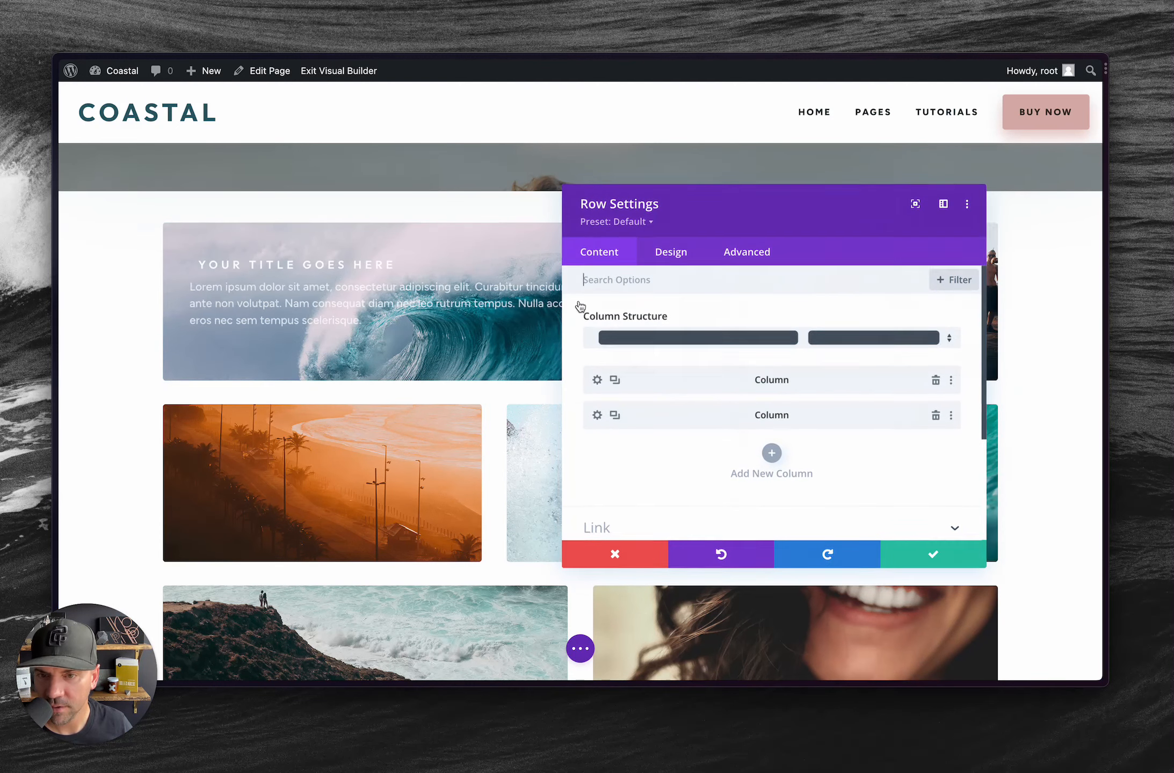
left_click(596, 379)
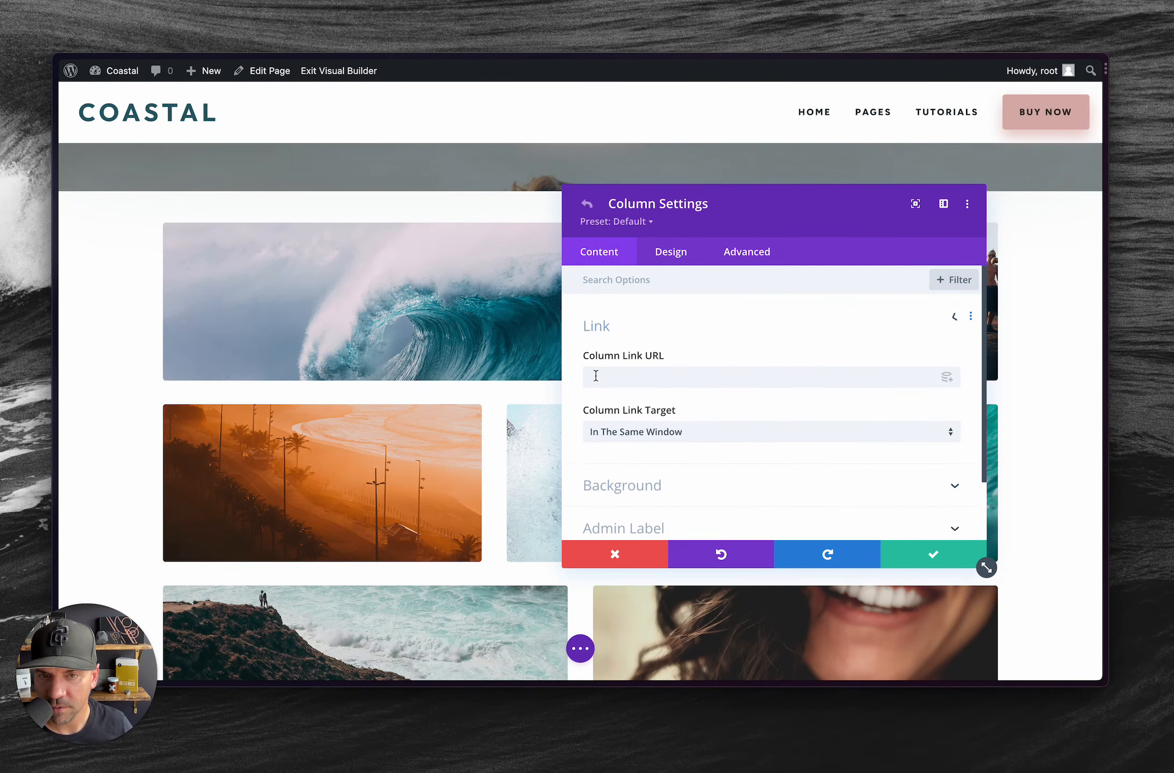
left_click(629, 483)
left_click(739, 344)
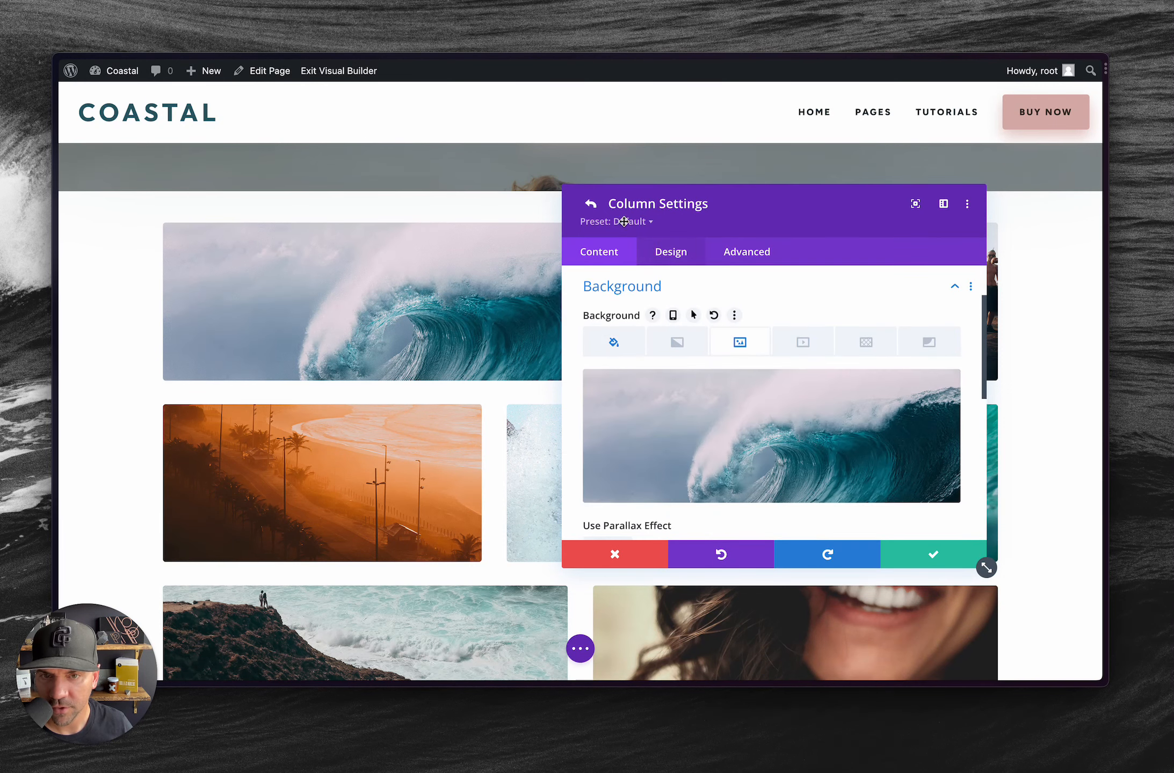
Return to the row settings, view the second column's background image settings, and close the settings dialogs.
left_click(590, 204)
left_click_drag(695, 206, 277, 254)
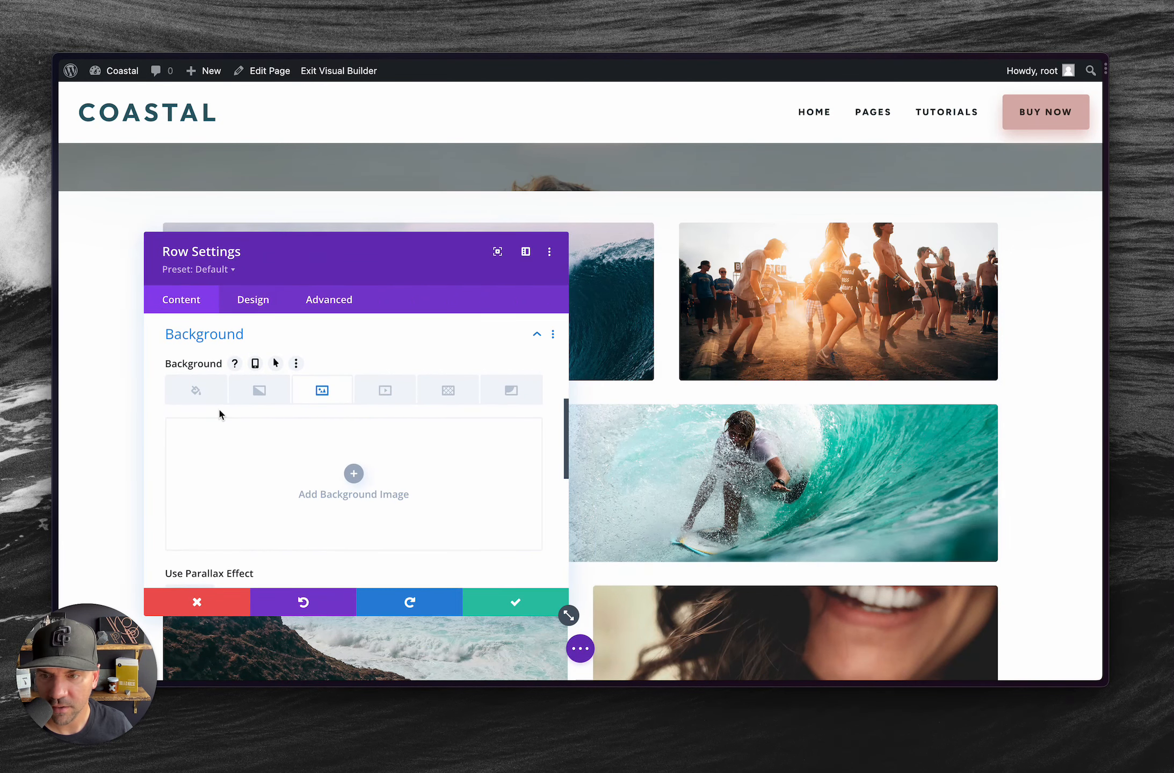
scroll(269, 425, "down", 3)
scroll(251, 461, "up", 7)
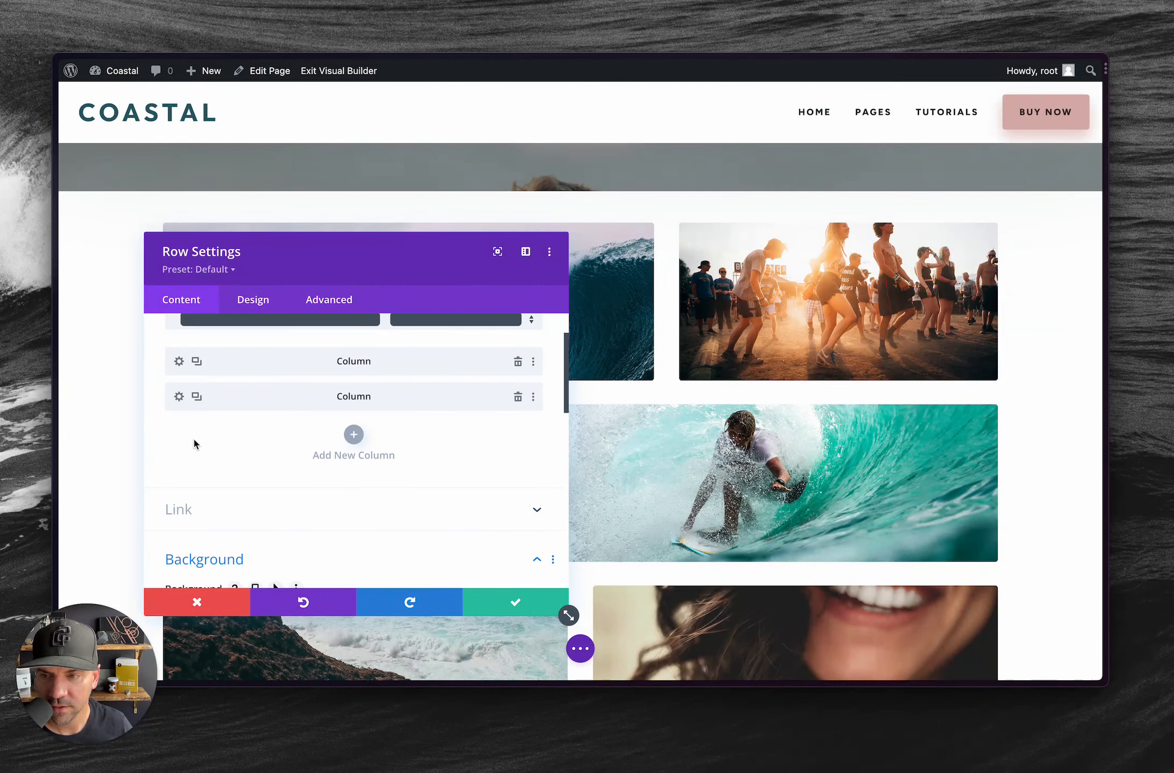
left_click(178, 397)
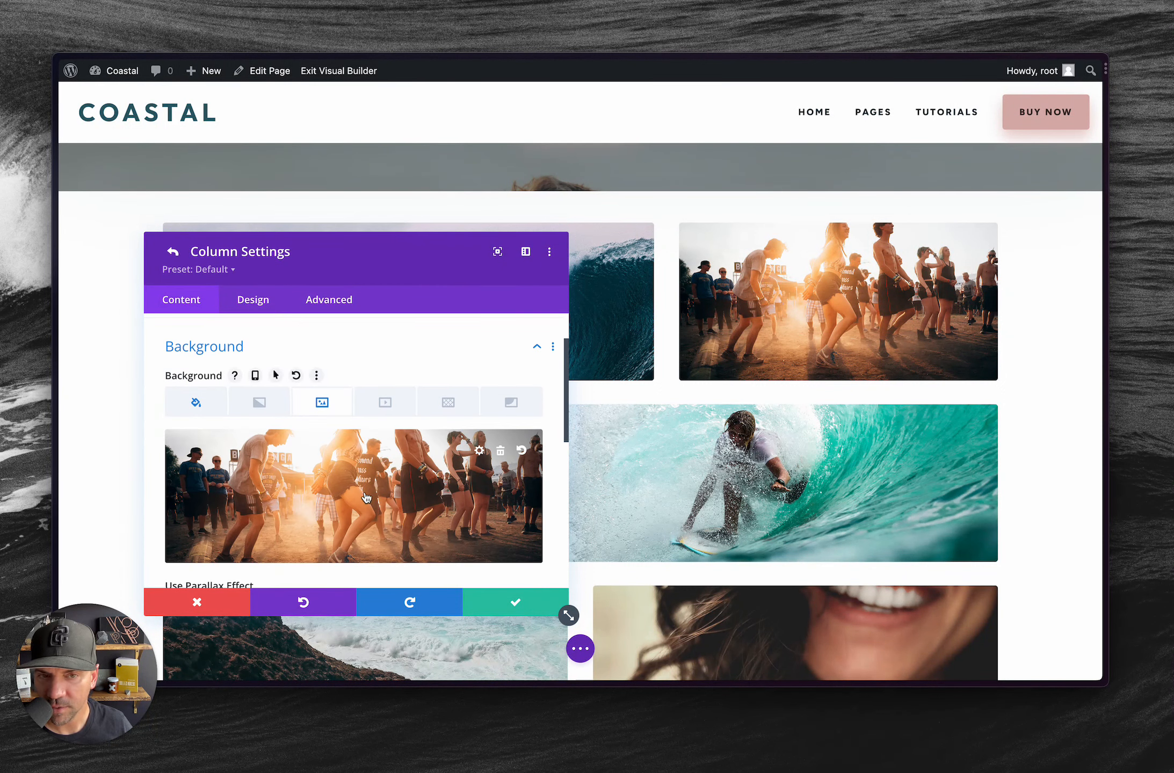
left_click(503, 607)
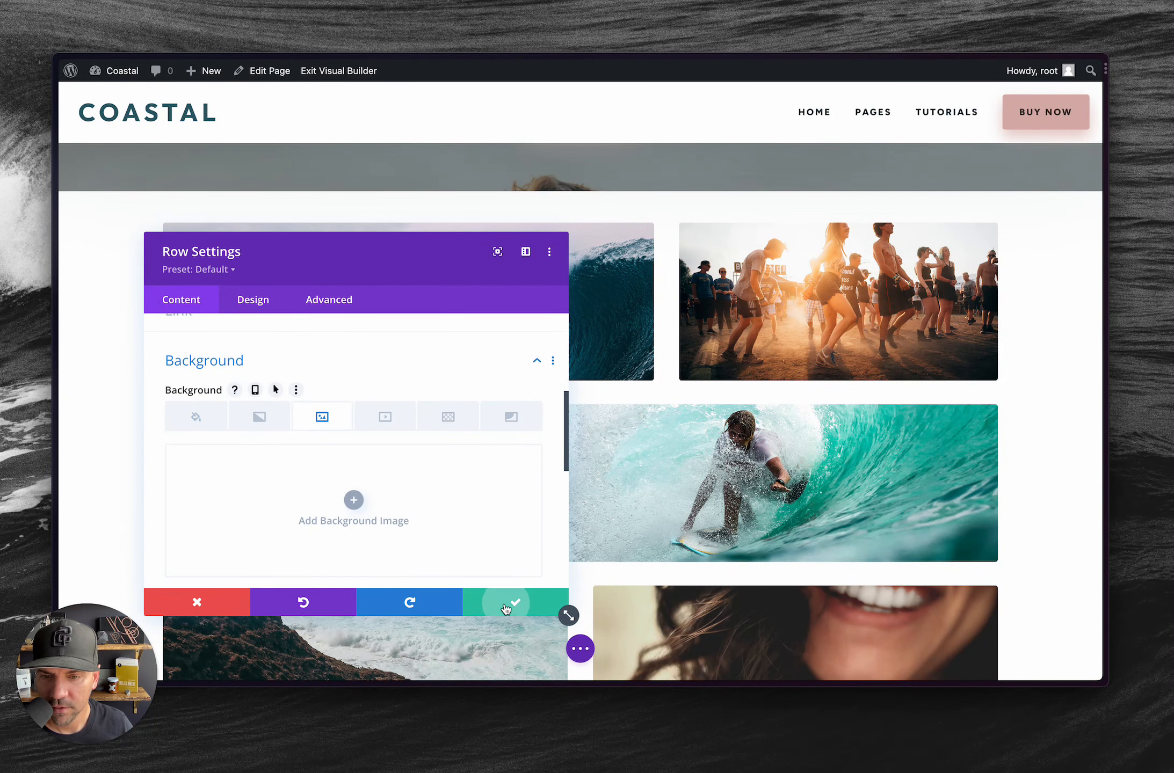
left_click(504, 606)
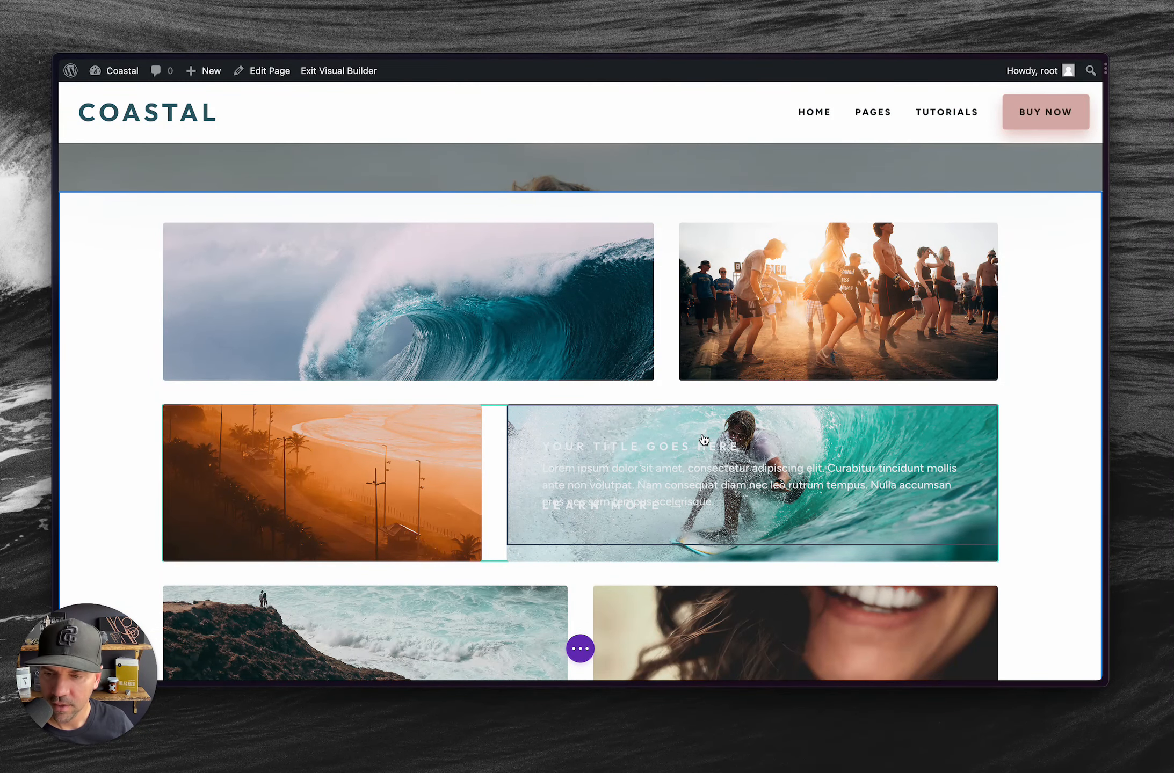
Switch to the Theme File Editor and find the .blurbLink rule under the BLURB LINKS comment in style.css.
key("ctrl+Tab")
key("ctrl+Tab")
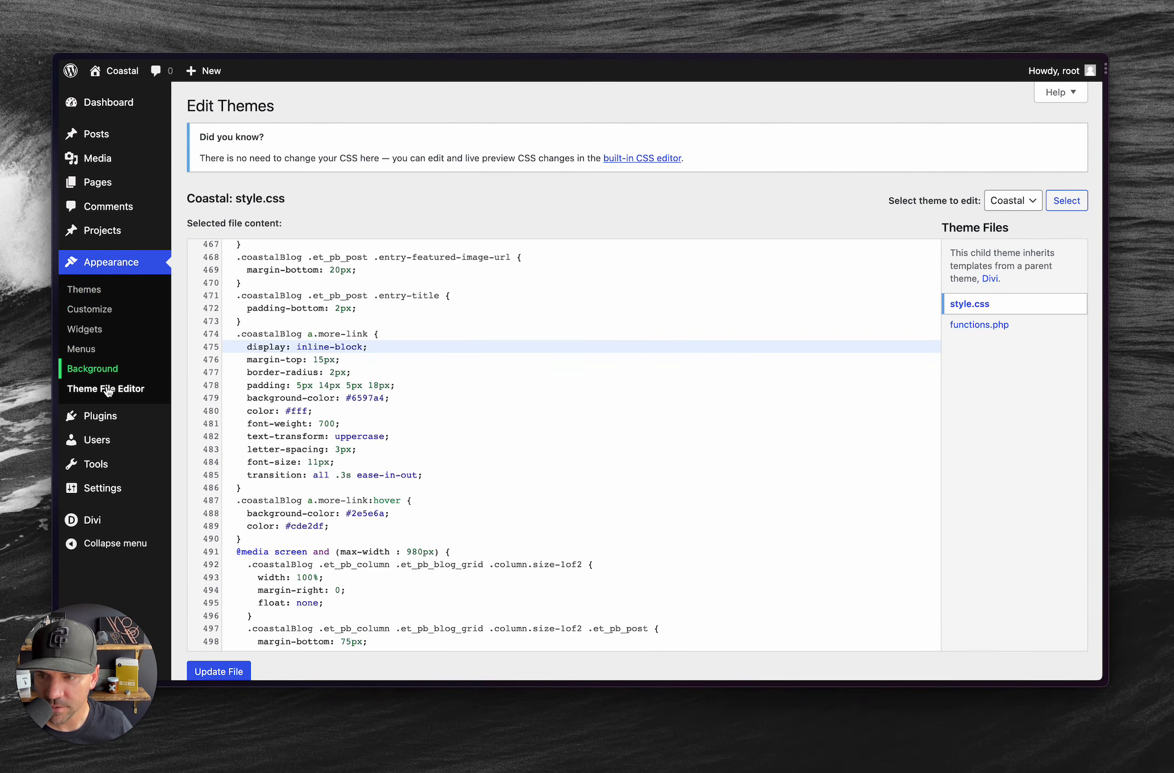
left_click(469, 398)
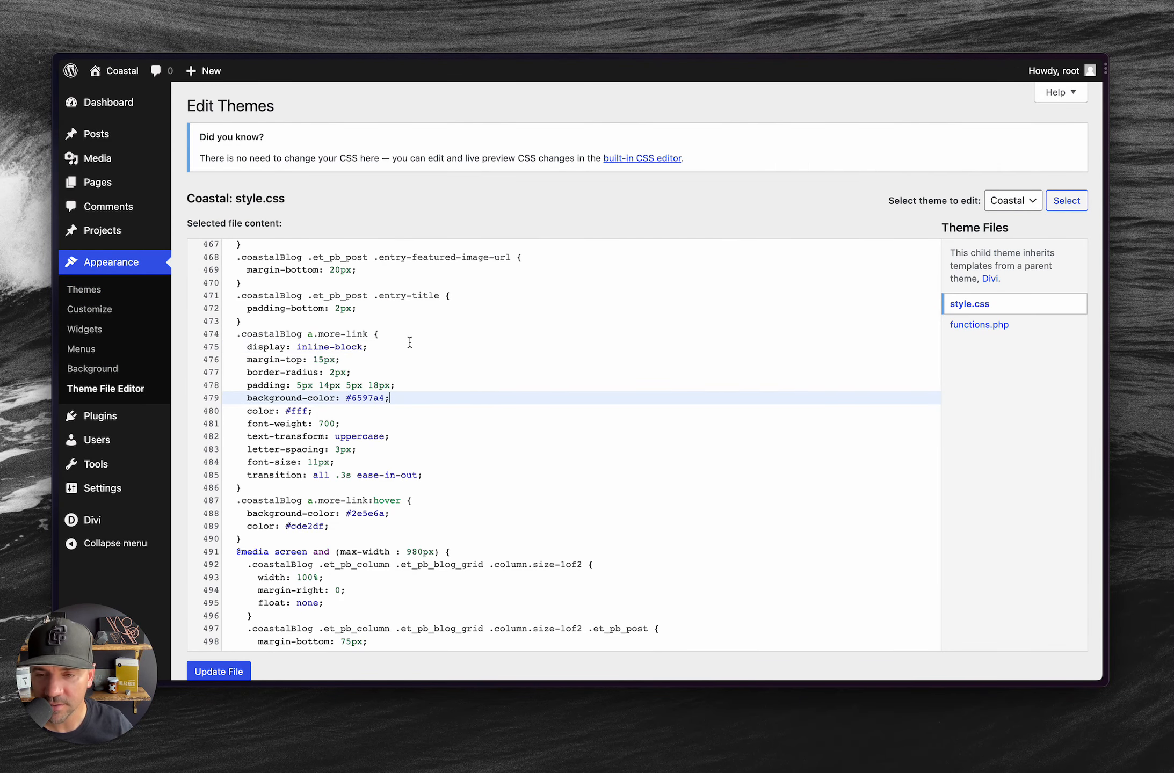
scroll(472, 414, "up", 15)
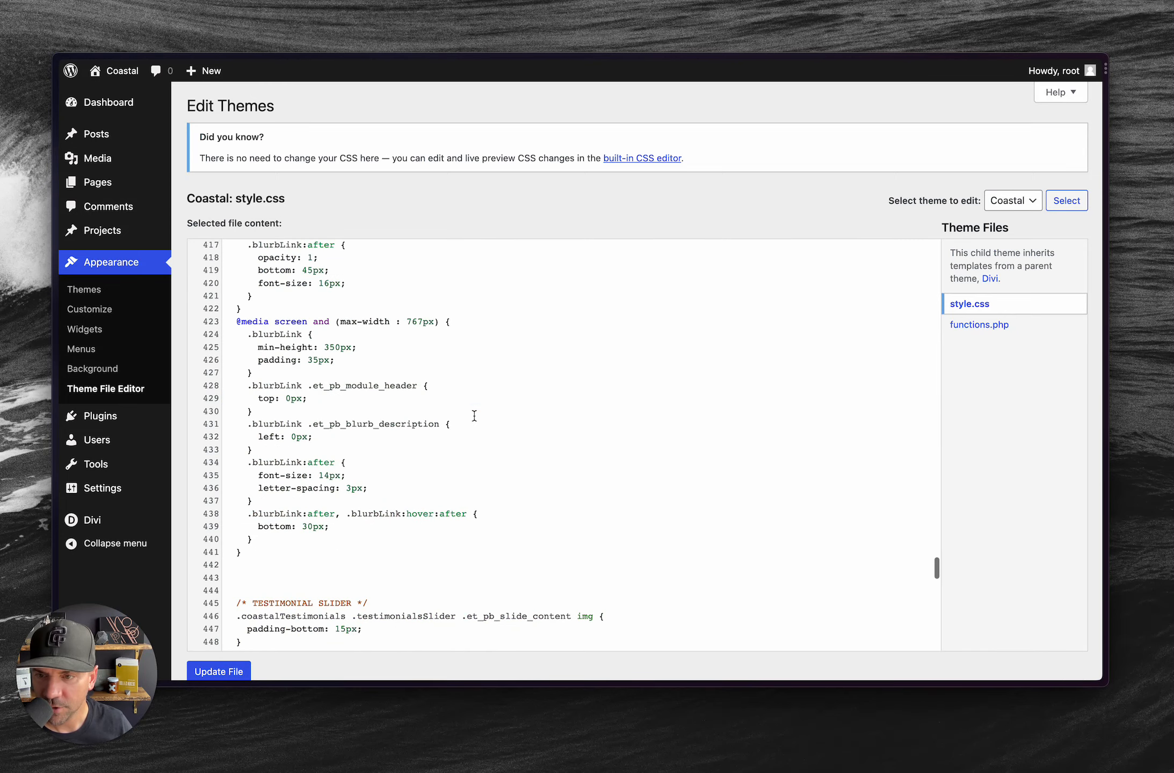
scroll(474, 416, "up", 8)
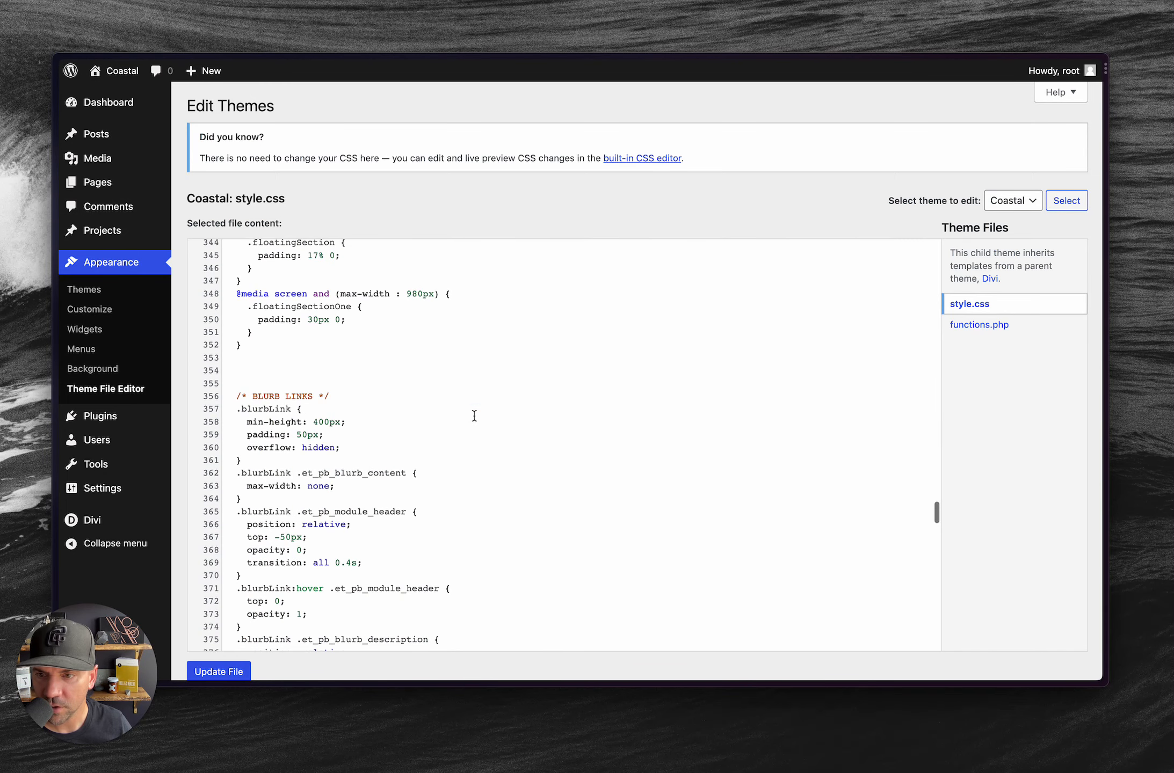
left_click(364, 424)
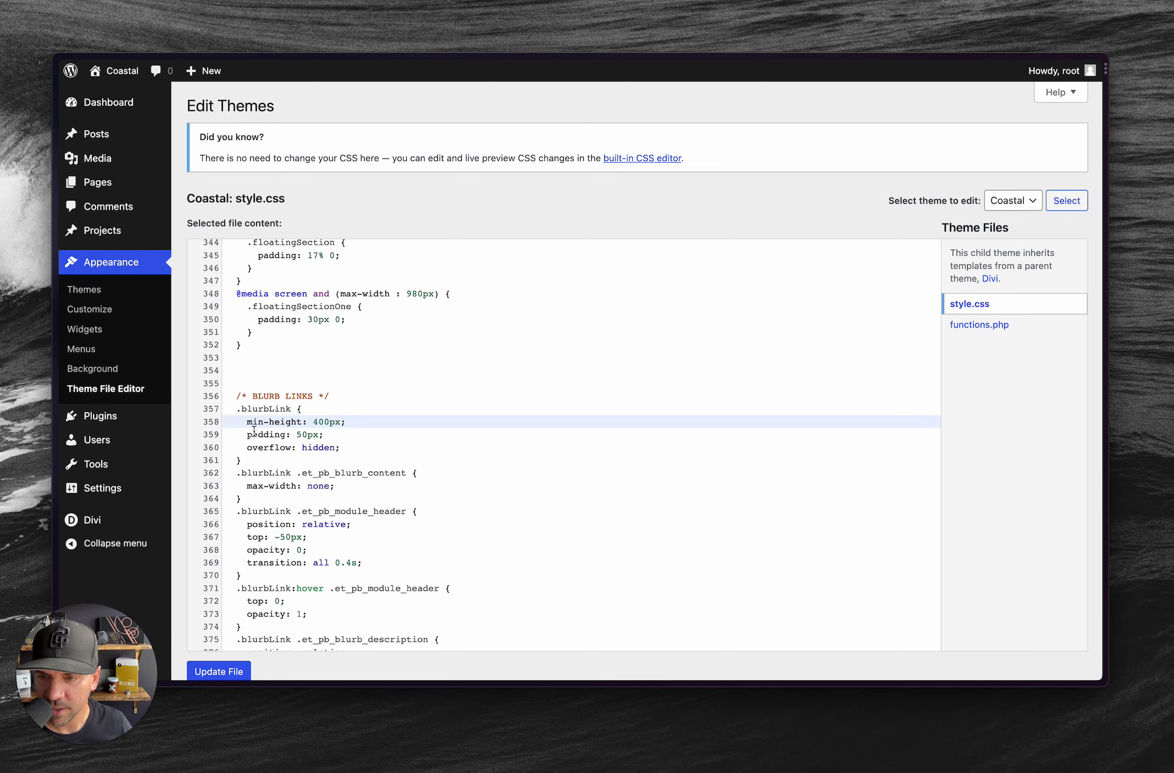
Switch to the Visual Builder page to view the blurb overlay, and continue to the live Coastal page.
key("alt+Tab")
key("alt+Tab")
key("alt+Tab")
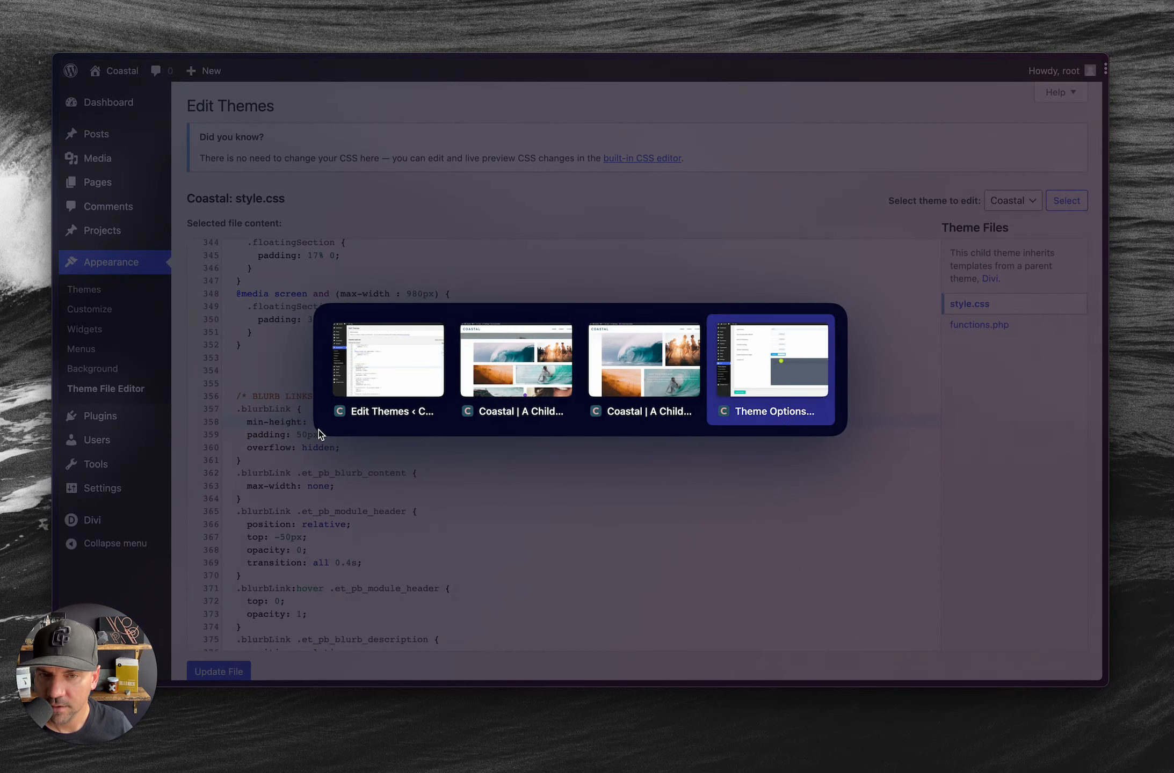
key("alt+Tab")
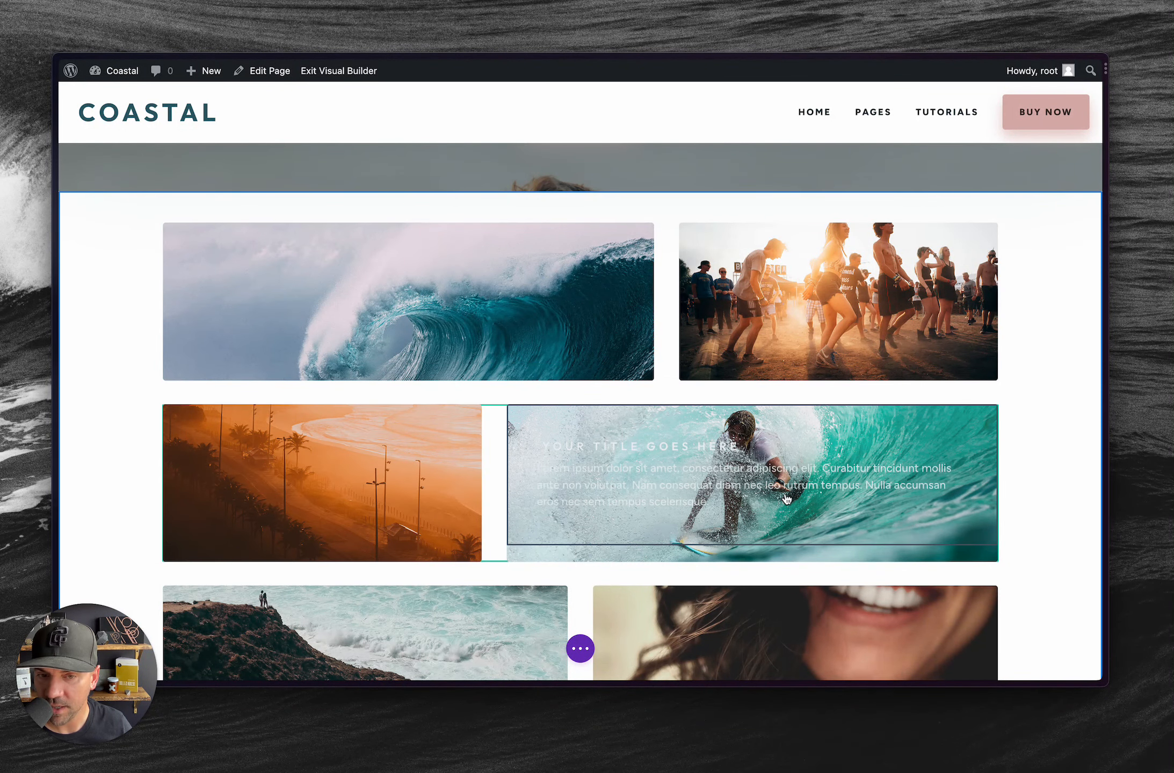
key("alt+Tab")
key("alt+Tab")
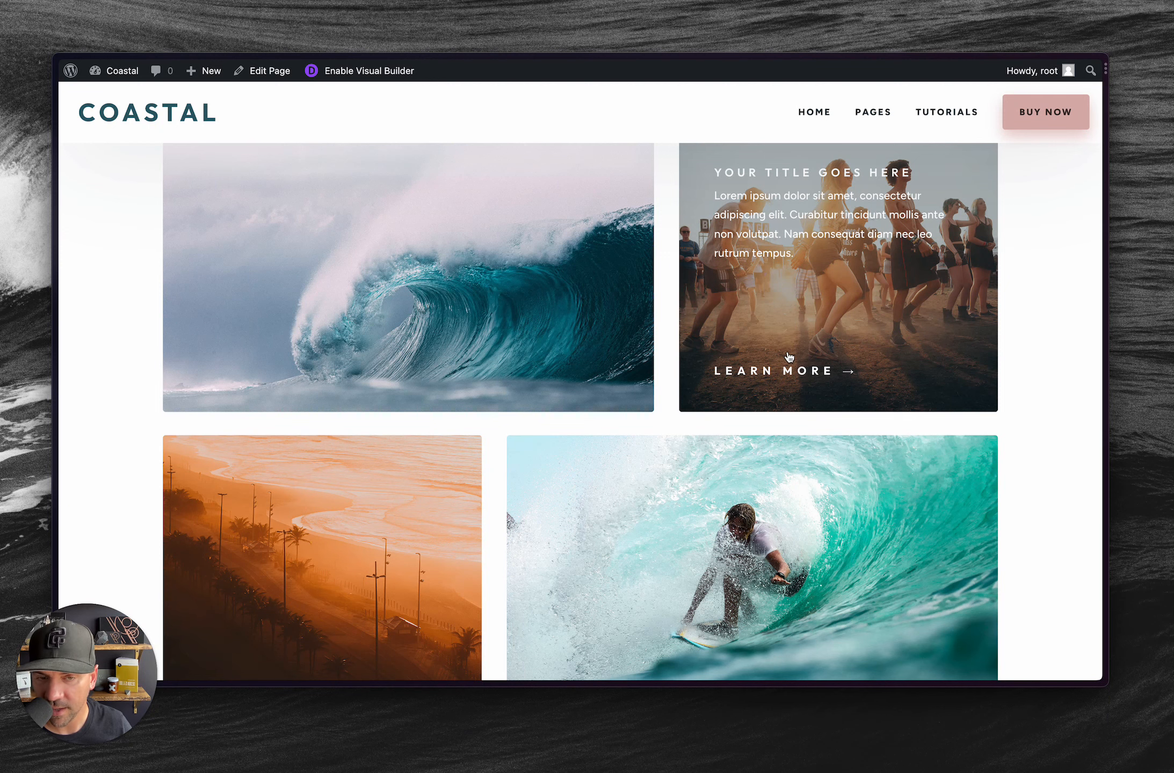
Narrow the browser window to check the portfolio images and blurb overlays at a smaller width, and widen it again.
left_click_drag(1105, 327, 802, 334)
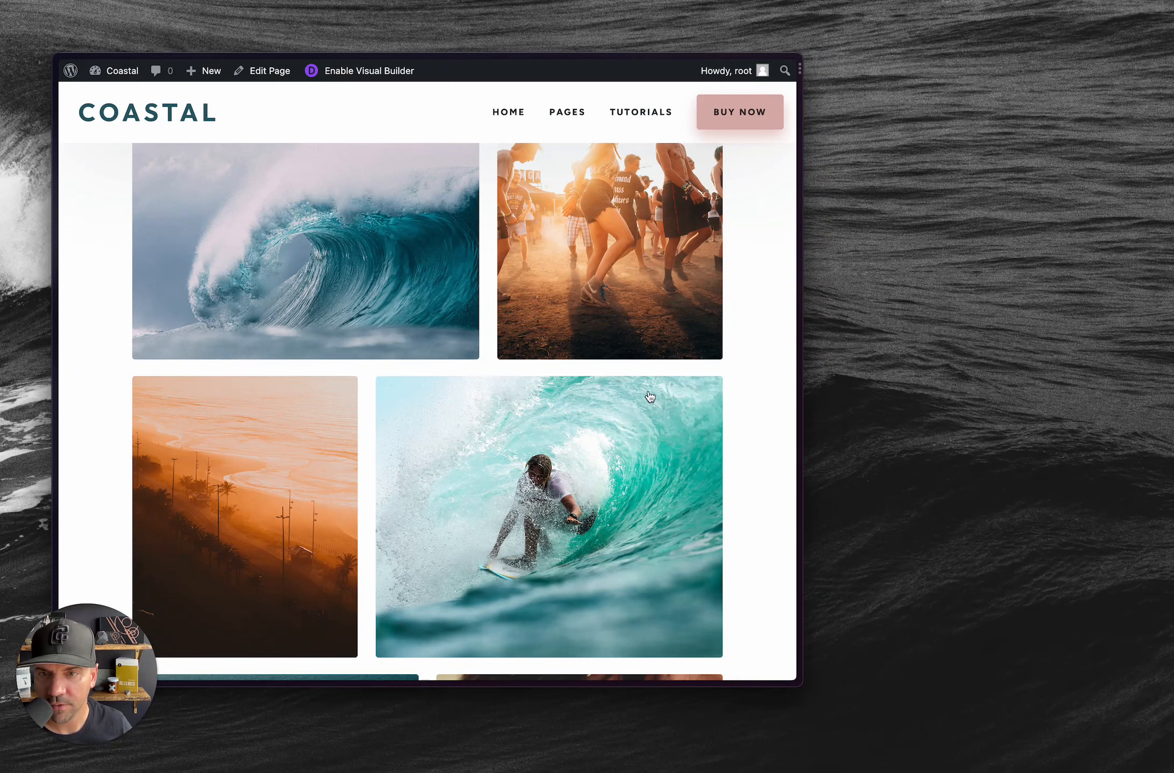
mouse_move(621, 276)
scroll(620, 277, "up", 1)
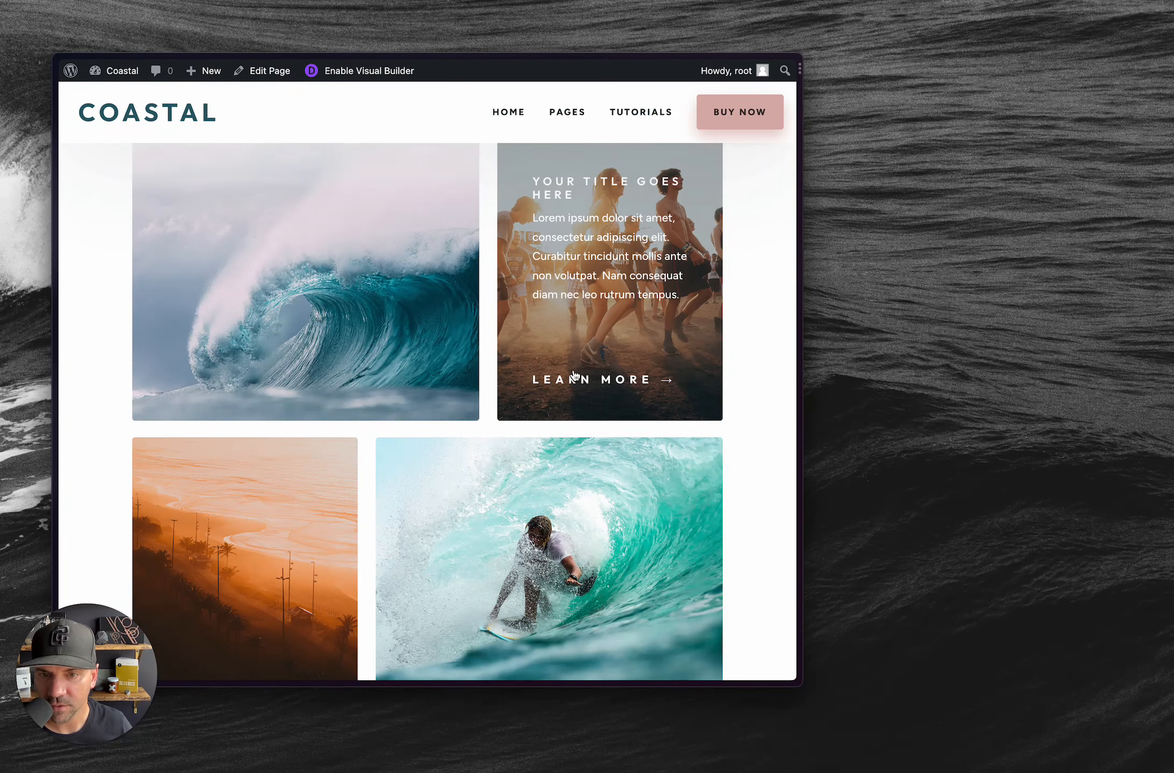
mouse_move(393, 361)
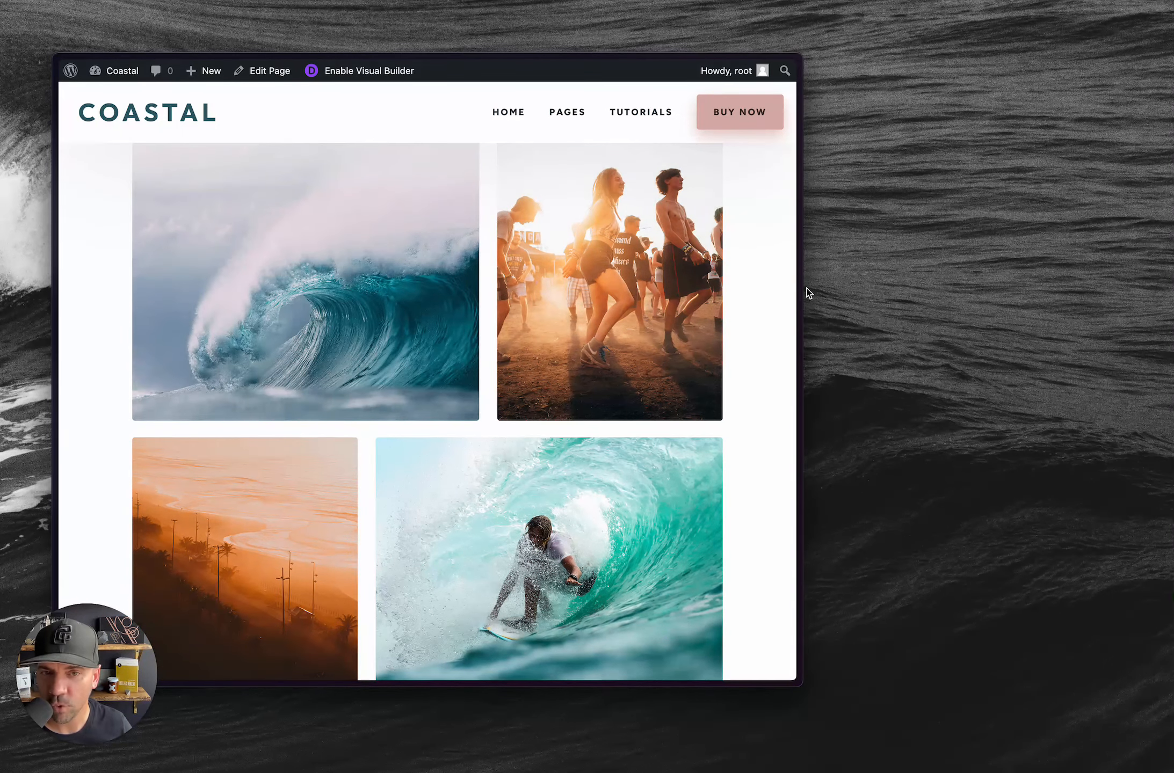
left_click_drag(801, 307, 1027, 325)
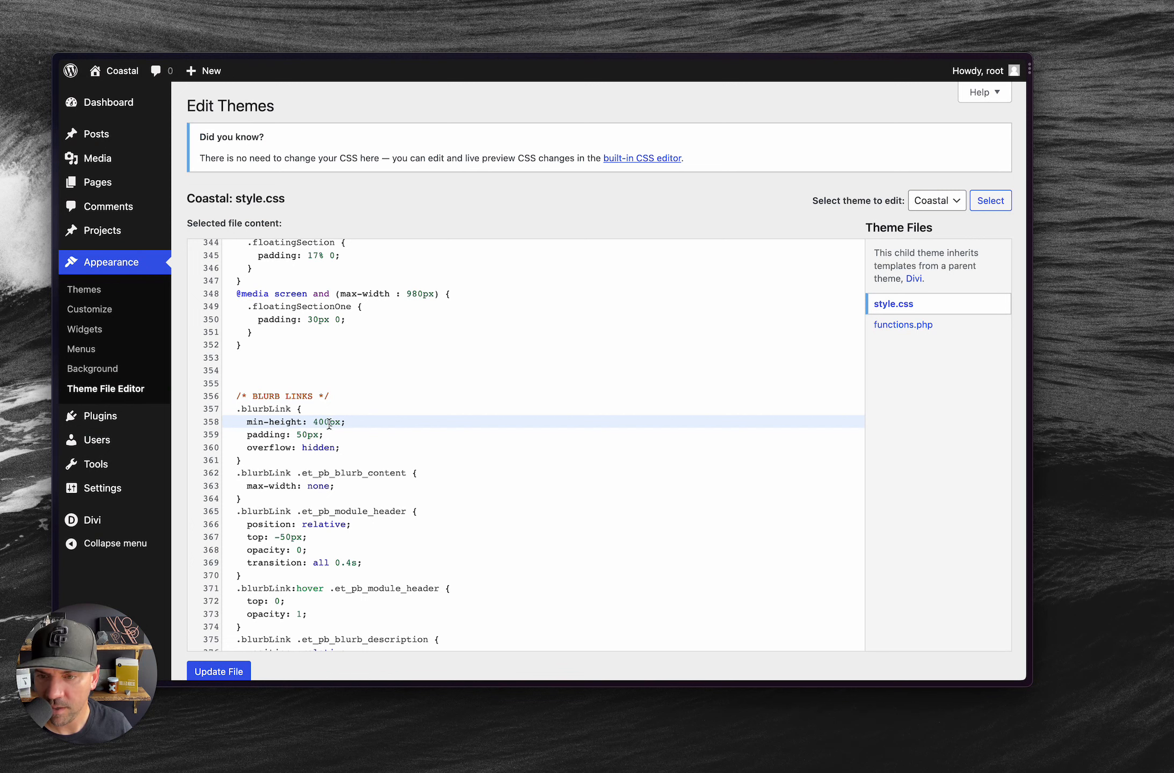
Compare the .blurbLink min-height and padding values in style.css with the wave blurb on the live page.
key("Left")
key("Left")
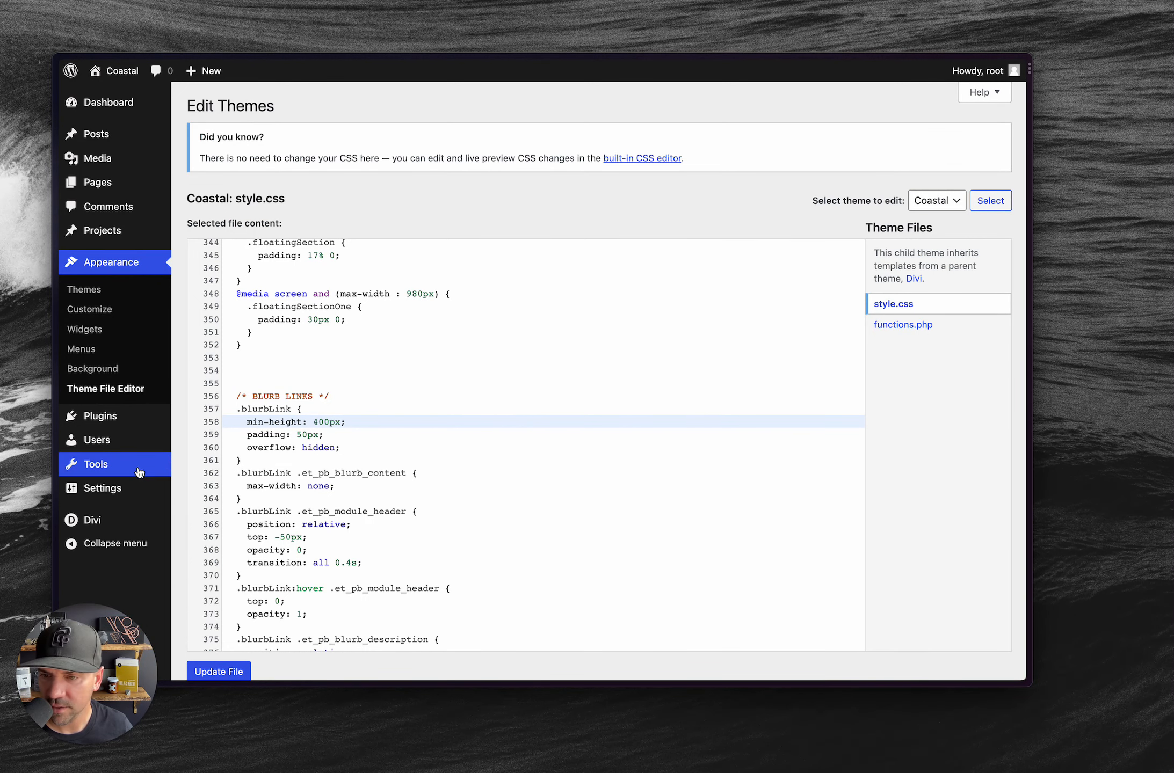
key("ctrl+Tab")
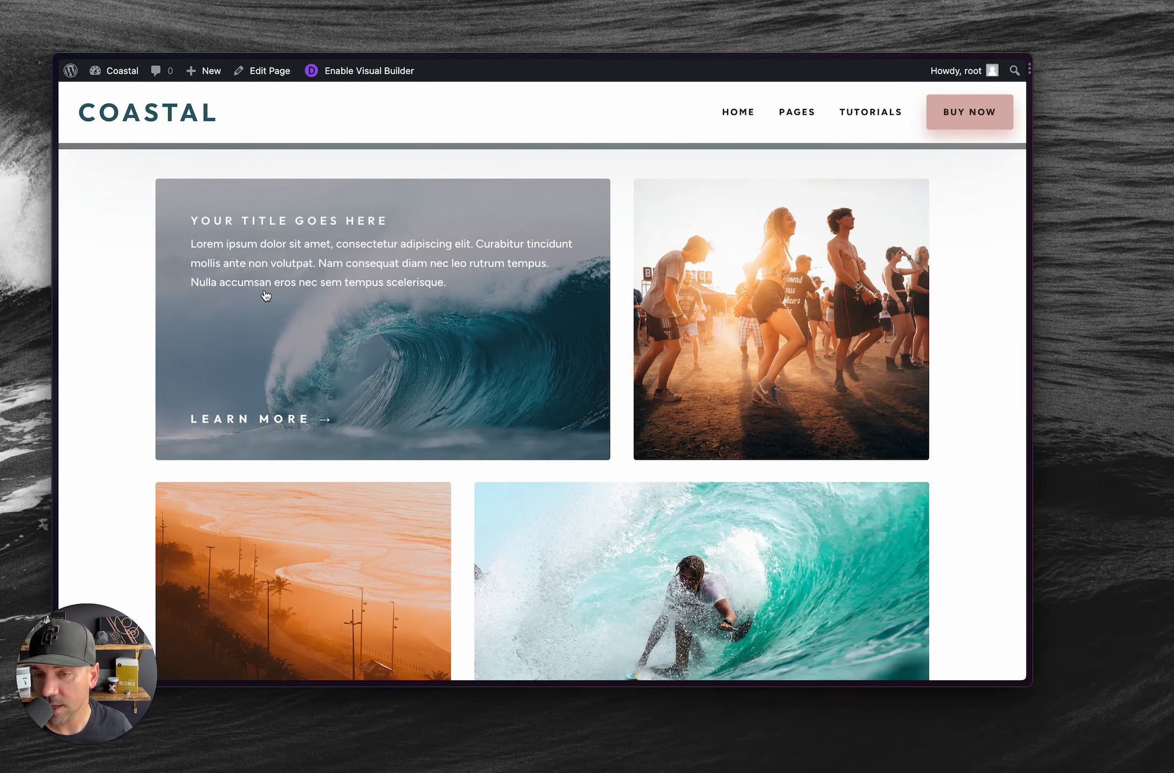
key("ctrl+Tab")
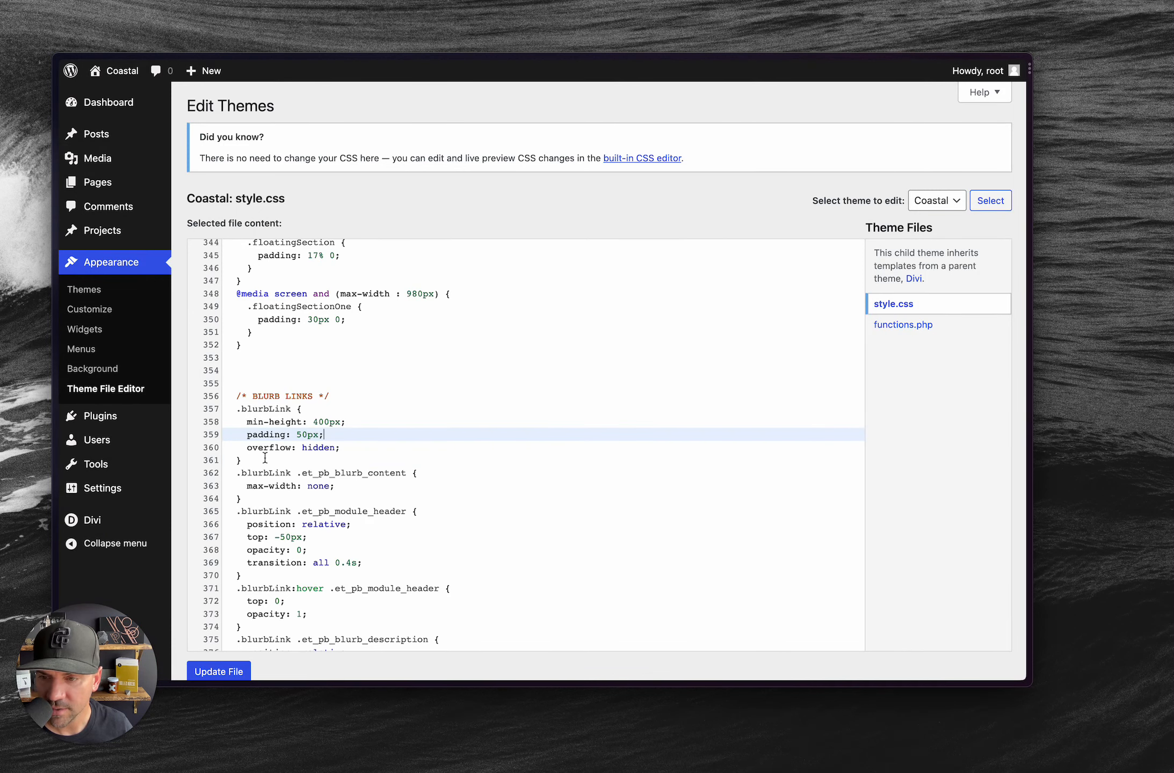
Copy the whole .blurbLink rule from style.css and paste it into the Custom CSS of Divi's Theme Options.
left_click_drag(264, 457, 221, 415)
key("super+c")
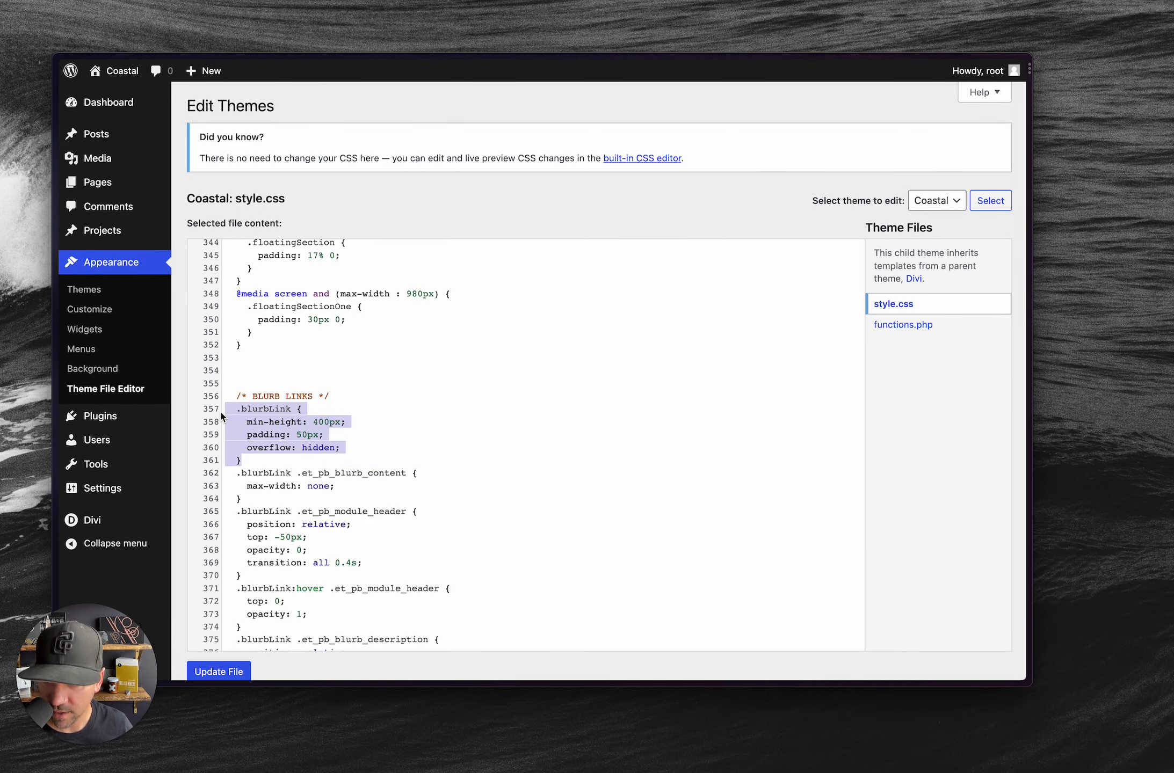
key("ctrl+Tab")
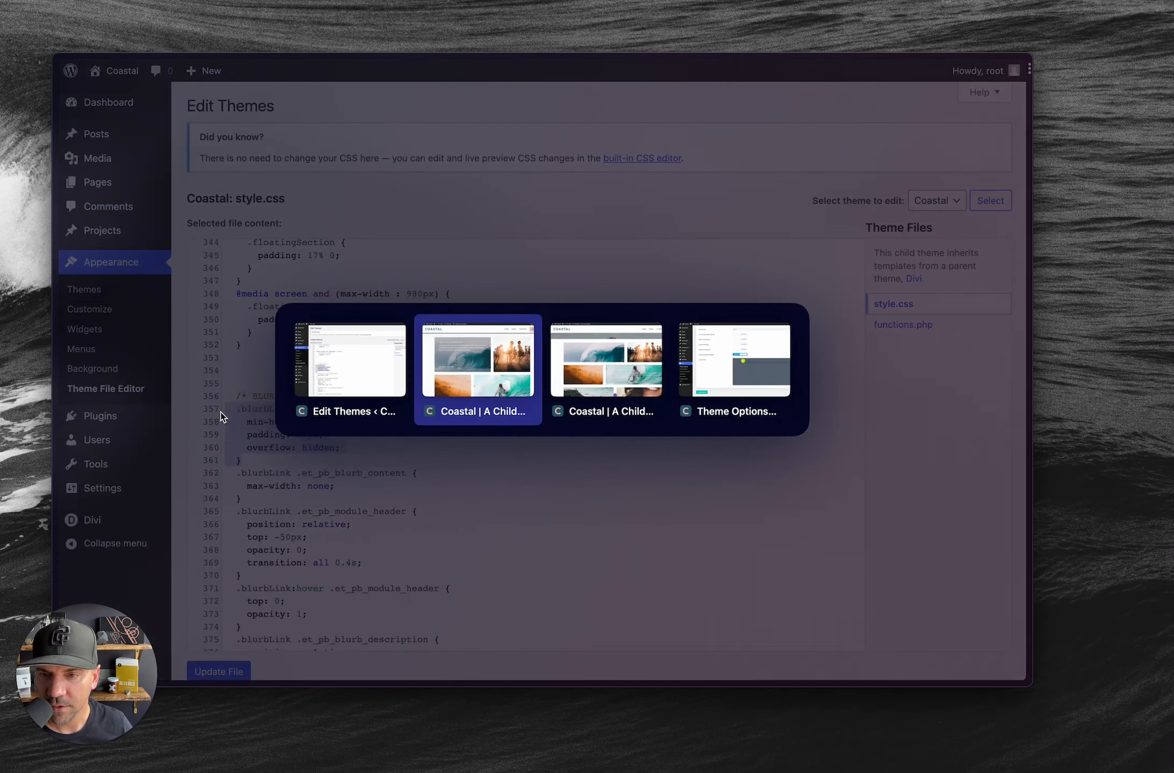
key("ctrl+Tab")
key("ctrl+Tab")
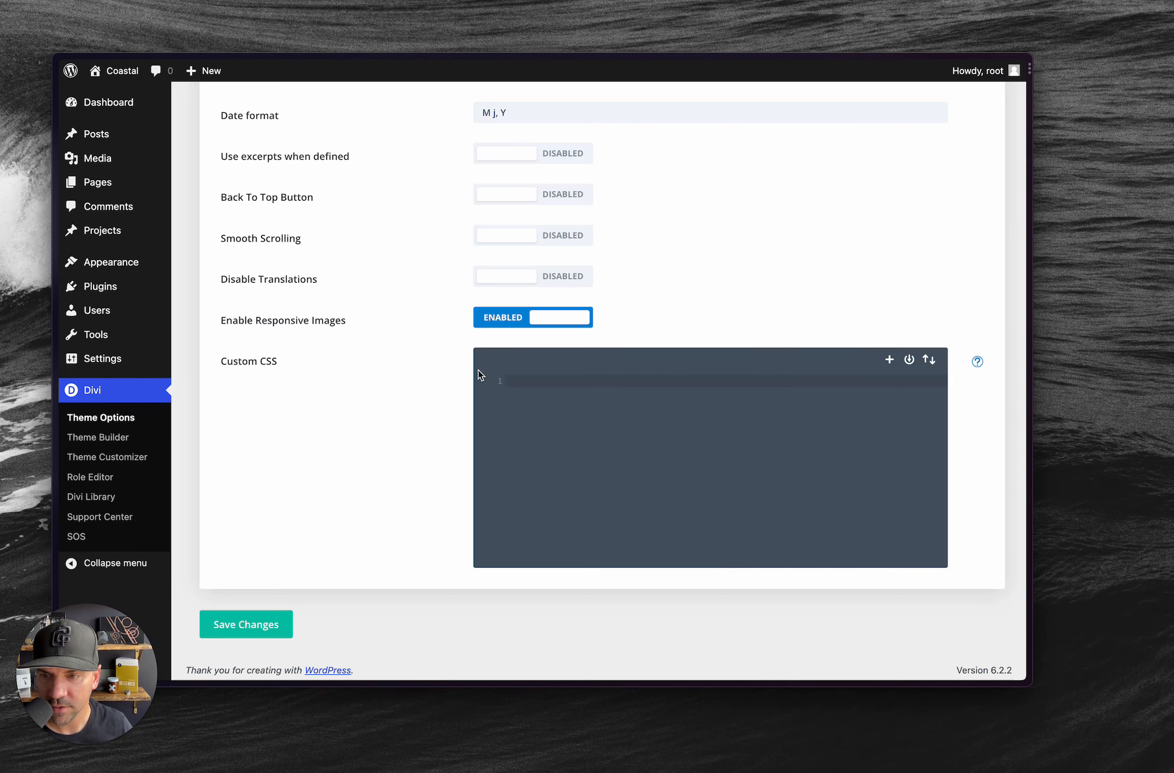
scroll(381, 403, "down", 15)
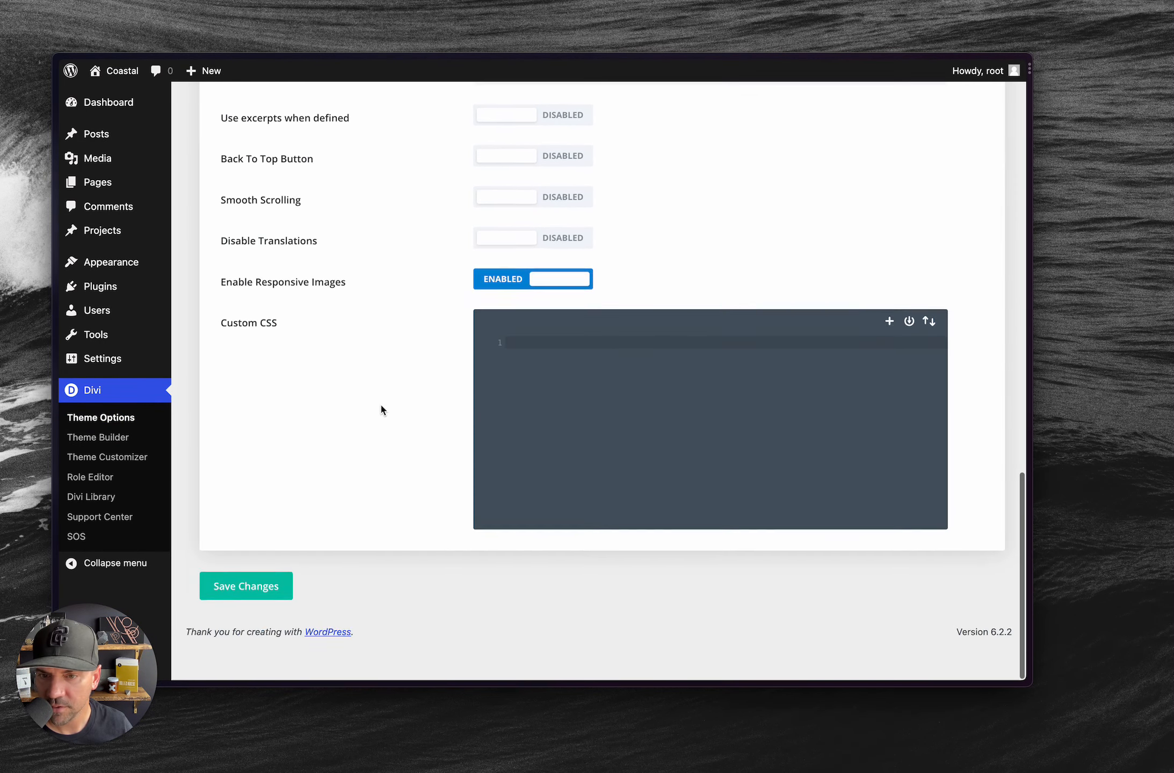
scroll(380, 406, "up", 1)
left_click(646, 399)
key("super+v")
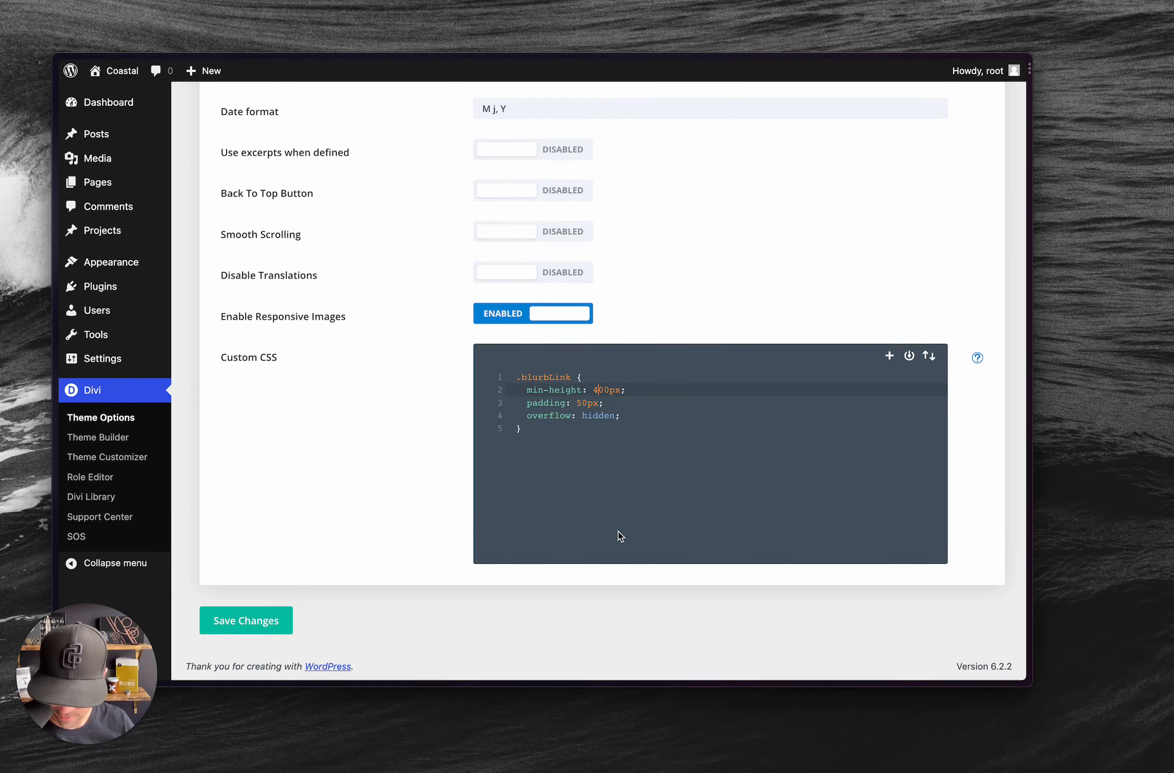
Set the custom .blurbLink rule to min-height 600px and padding 25px, remove its overflow line, and save the changes.
key("BackSpace")
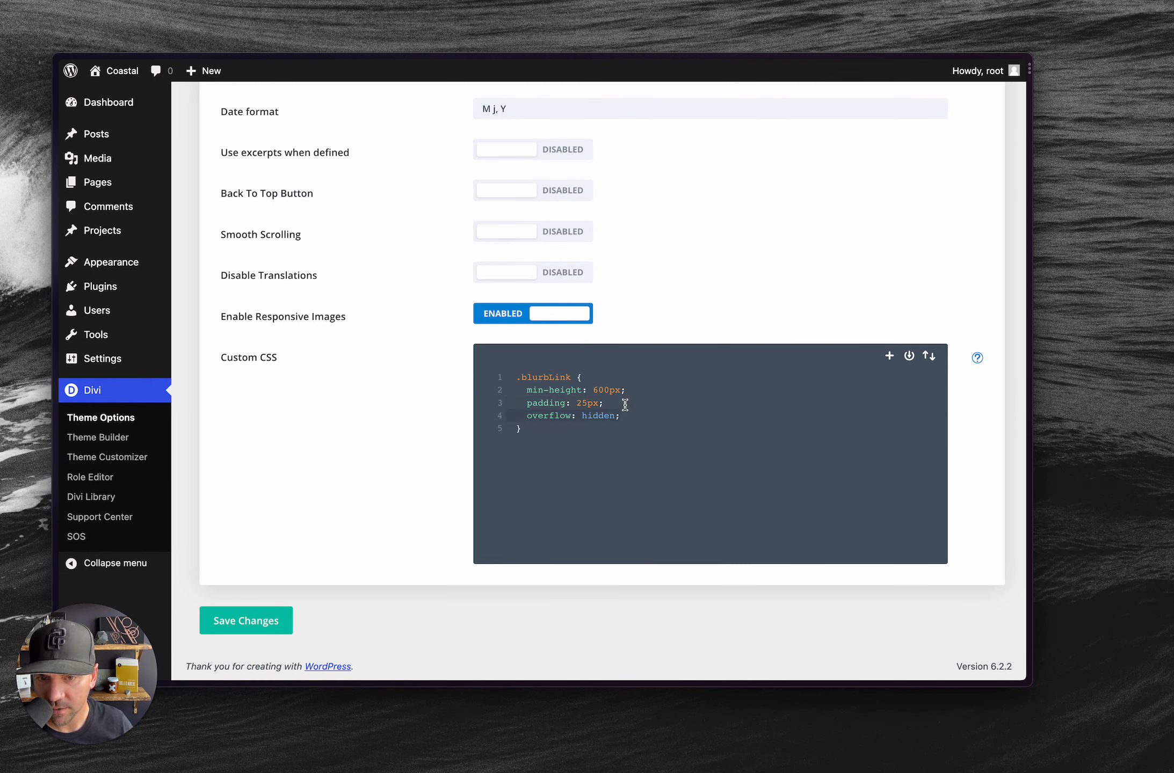
key("BackSpace")
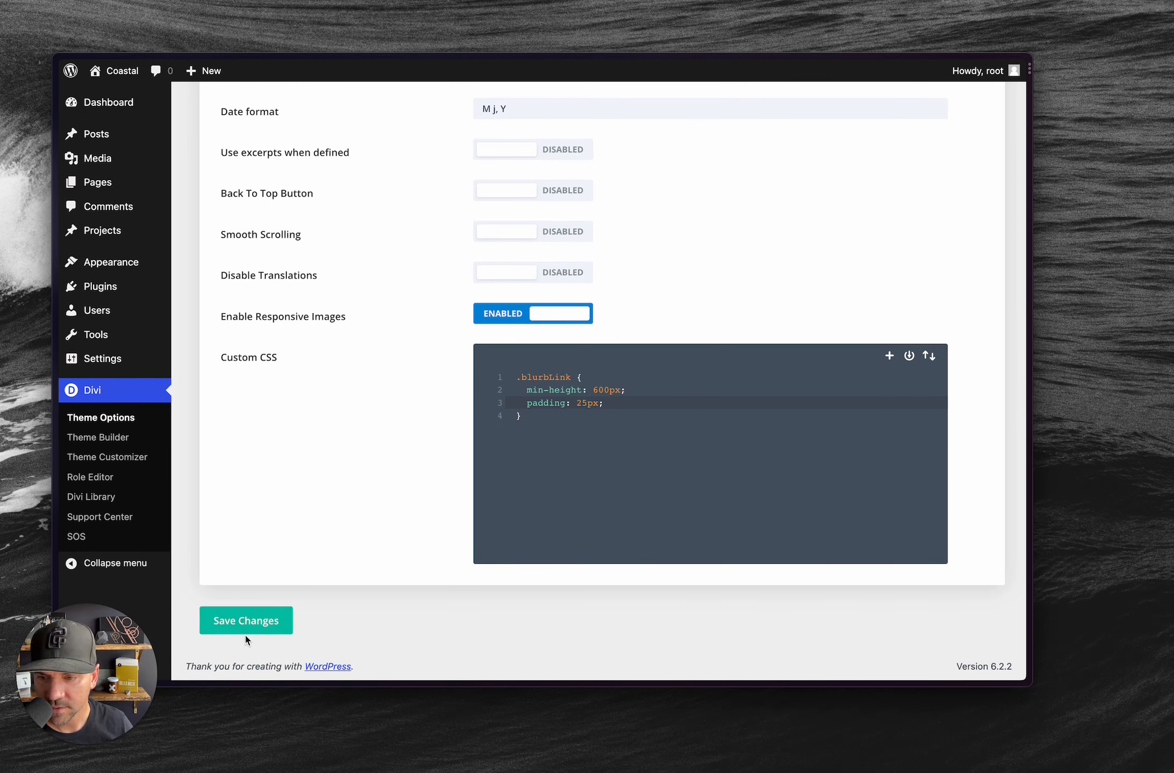
left_click(245, 632)
Reload the live Coastal page and check the height and text spacing of the wave and dancing-crowd blurbs.
key("alt+Tab")
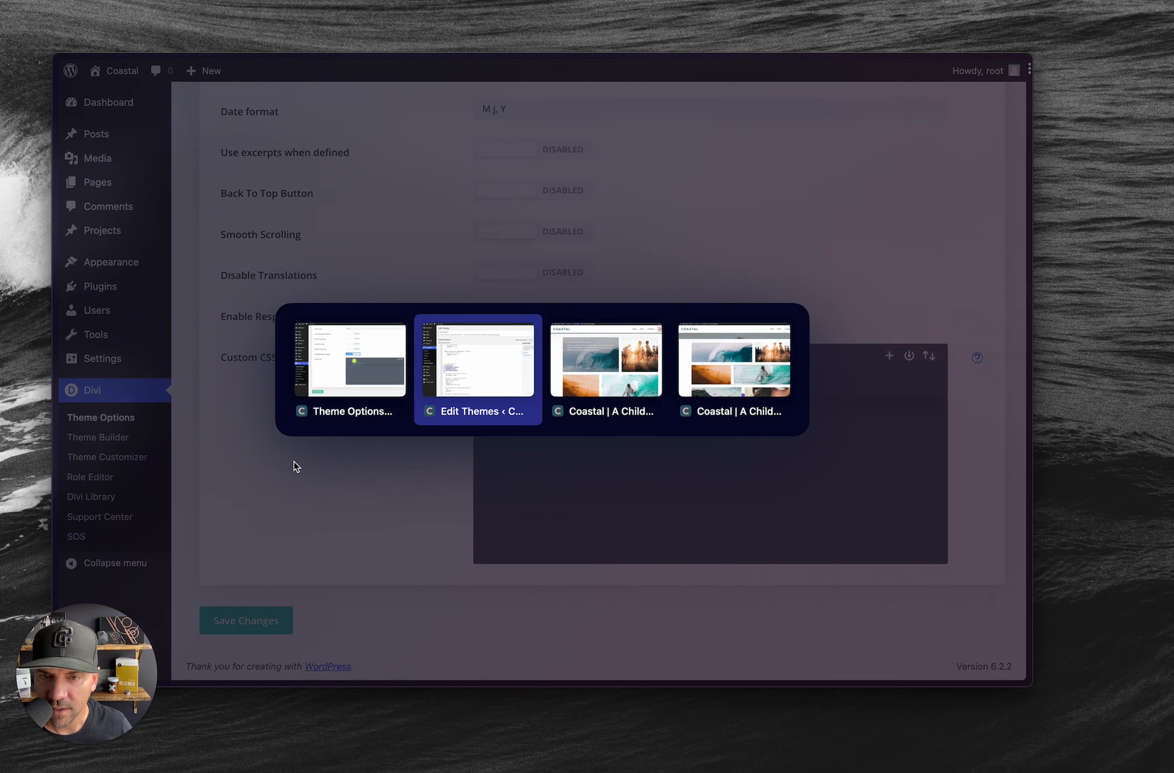
key("alt+Tab")
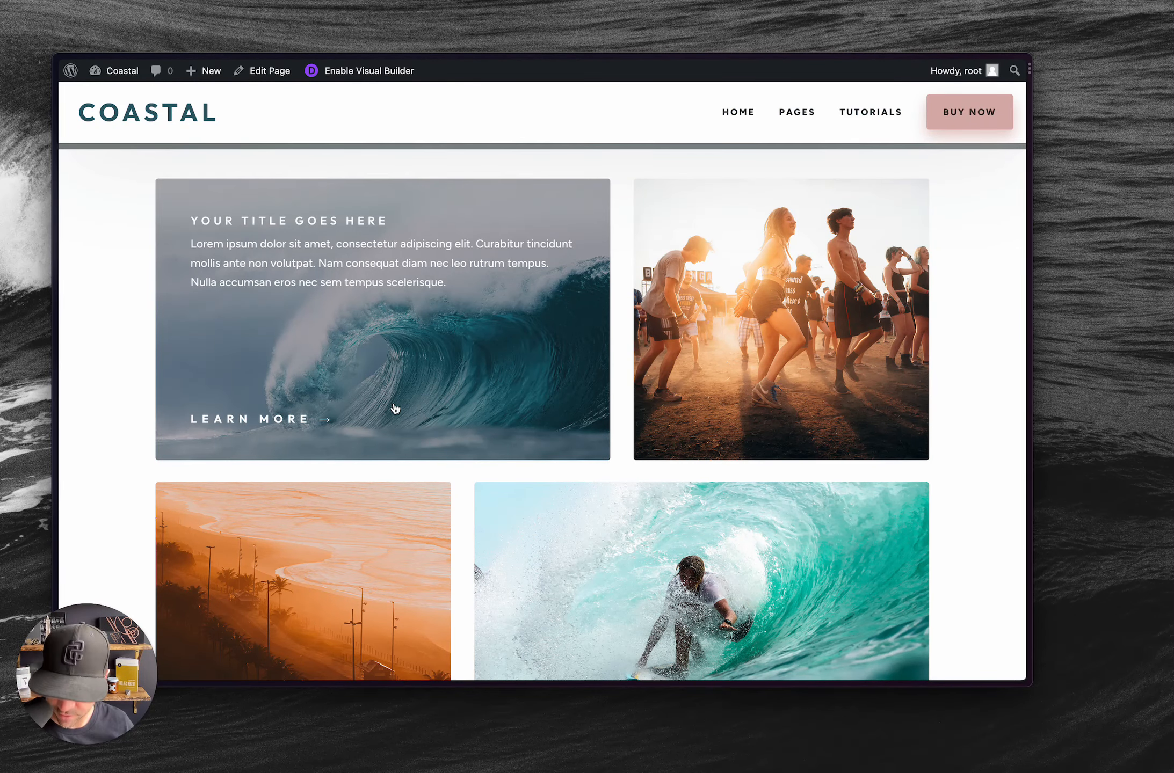
key("ctrl+r")
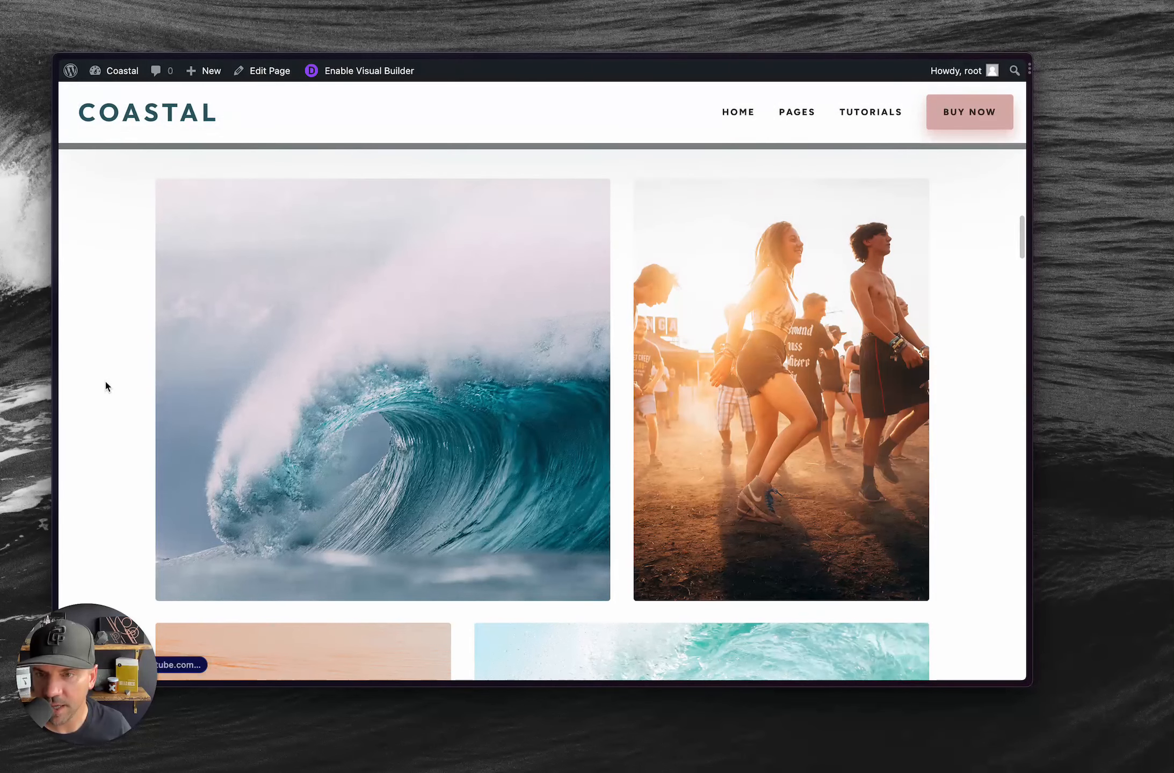
mouse_move(354, 393)
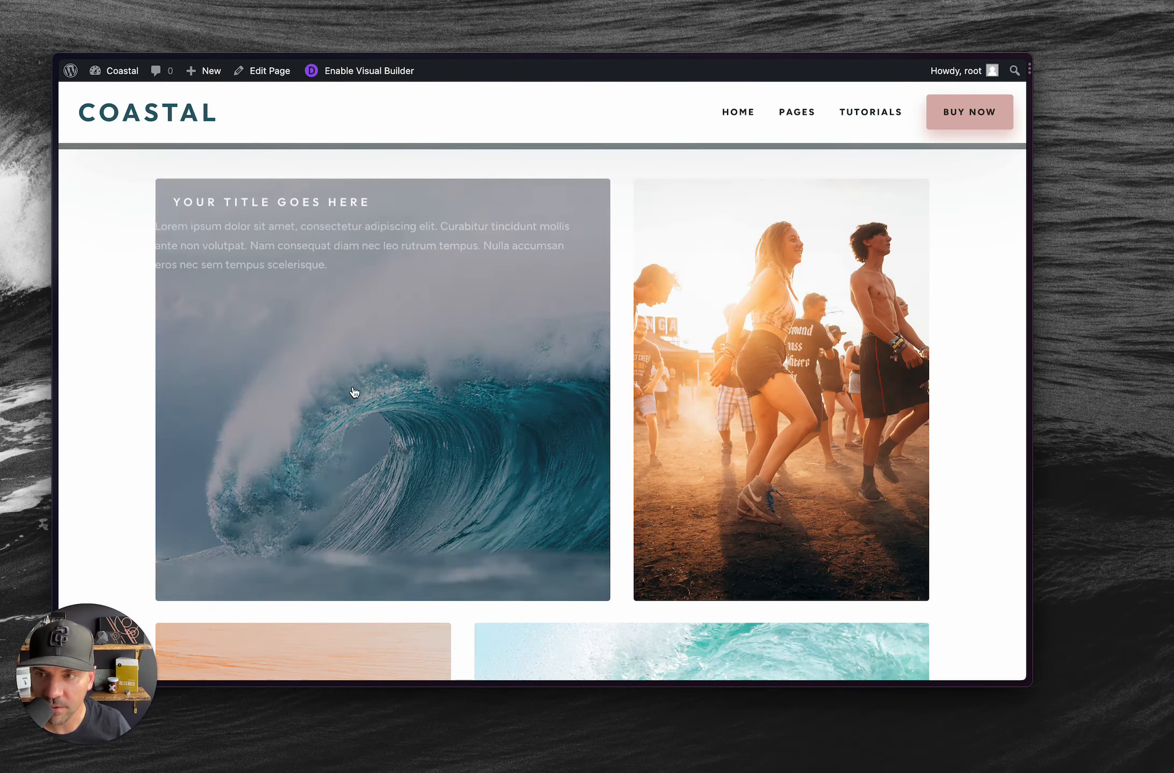
mouse_move(780, 385)
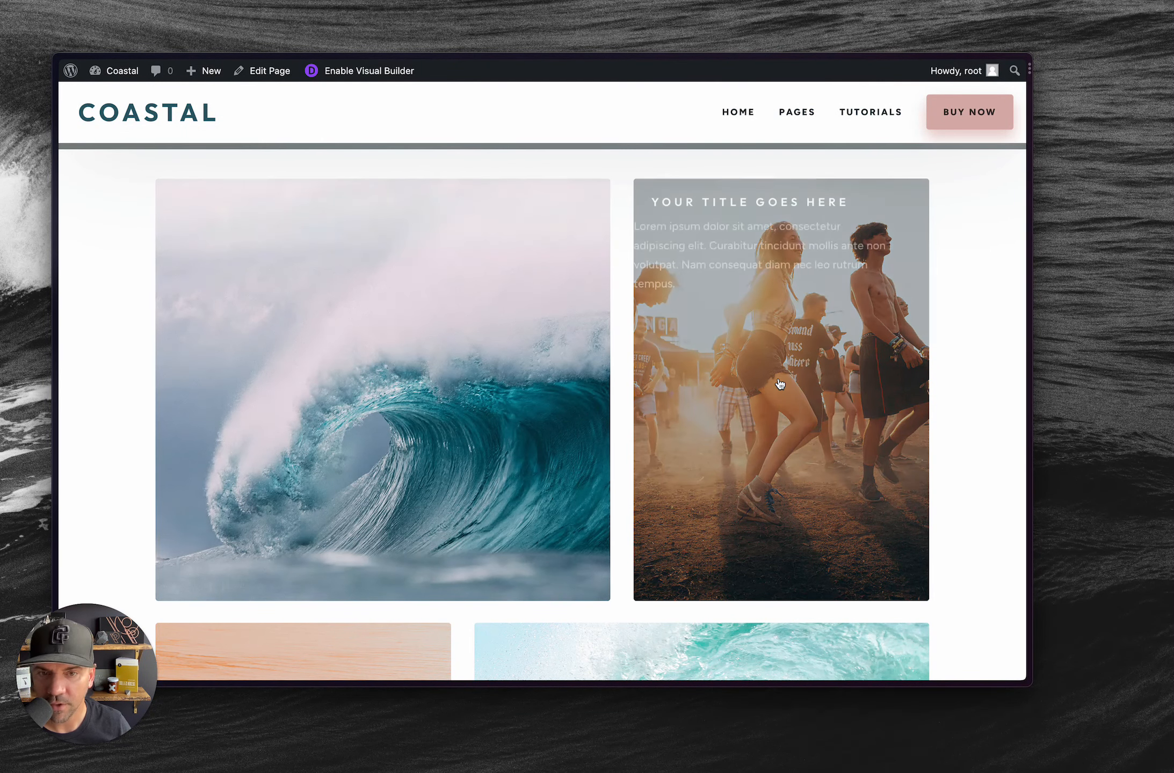
mouse_move(495, 388)
scroll(495, 388, "down", 2)
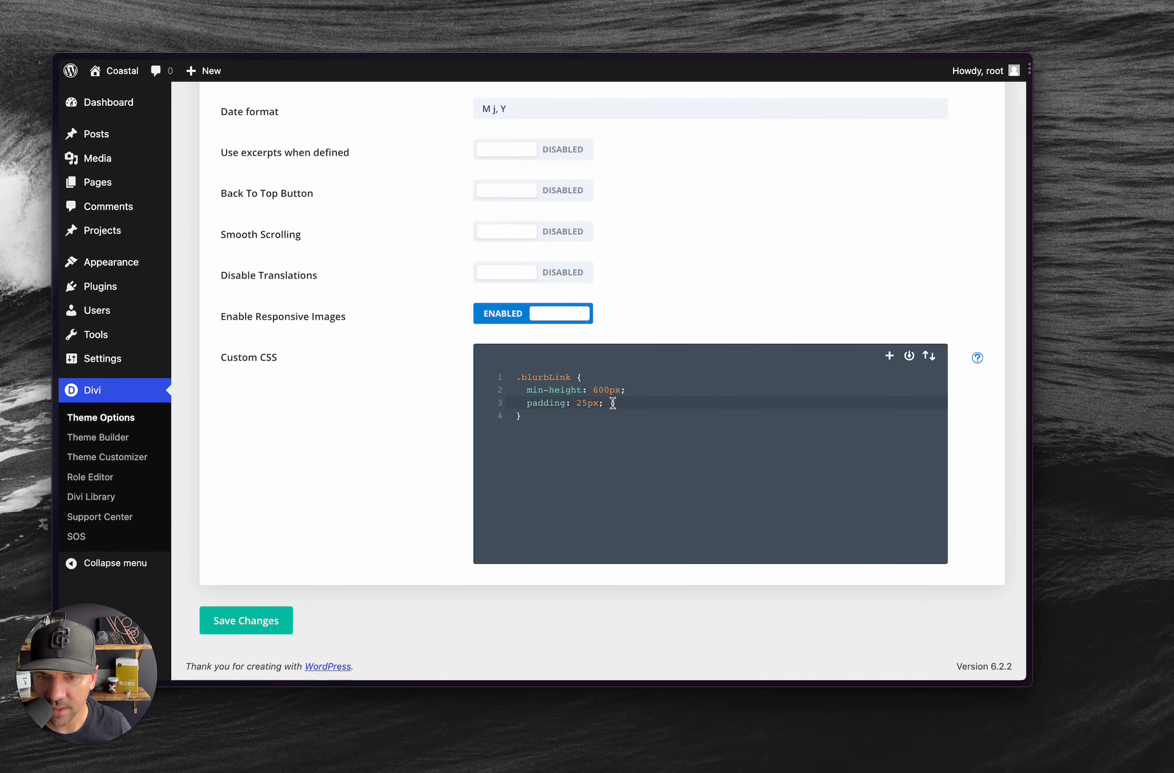
Remove the padding line from the custom .blurbLink rule in Theme Options and save the changes.
key("BackSpace")
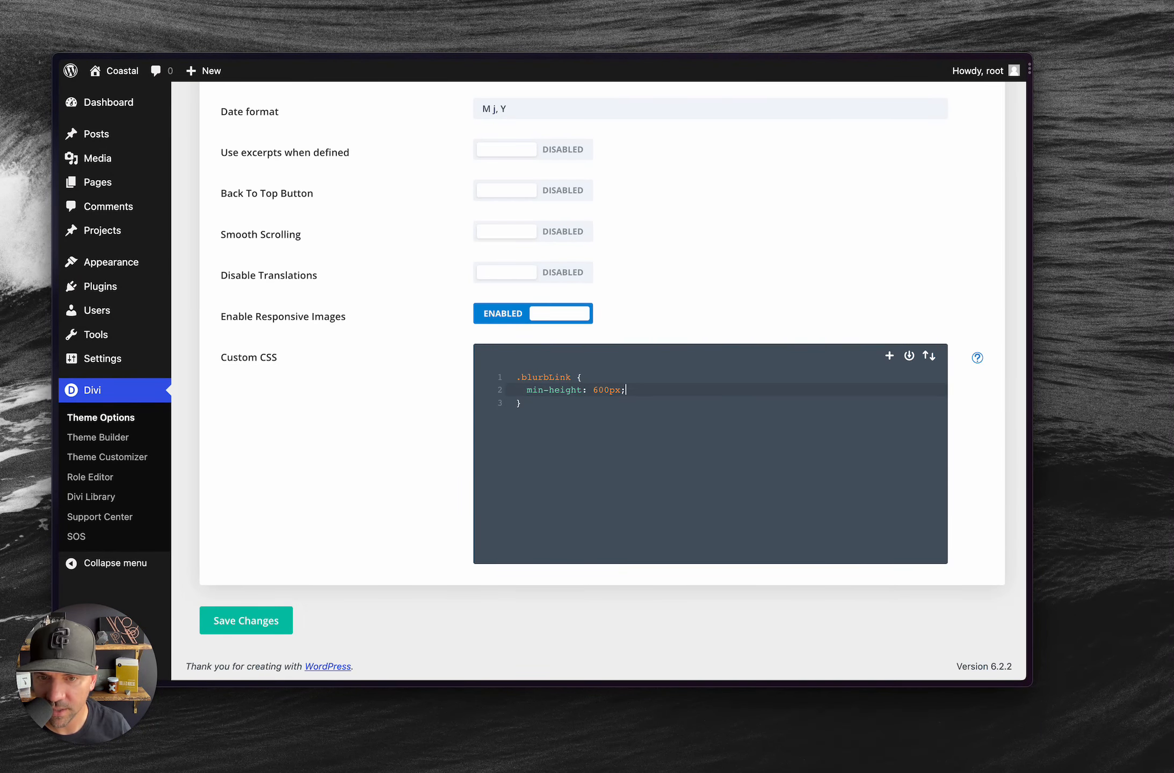
left_click(252, 621)
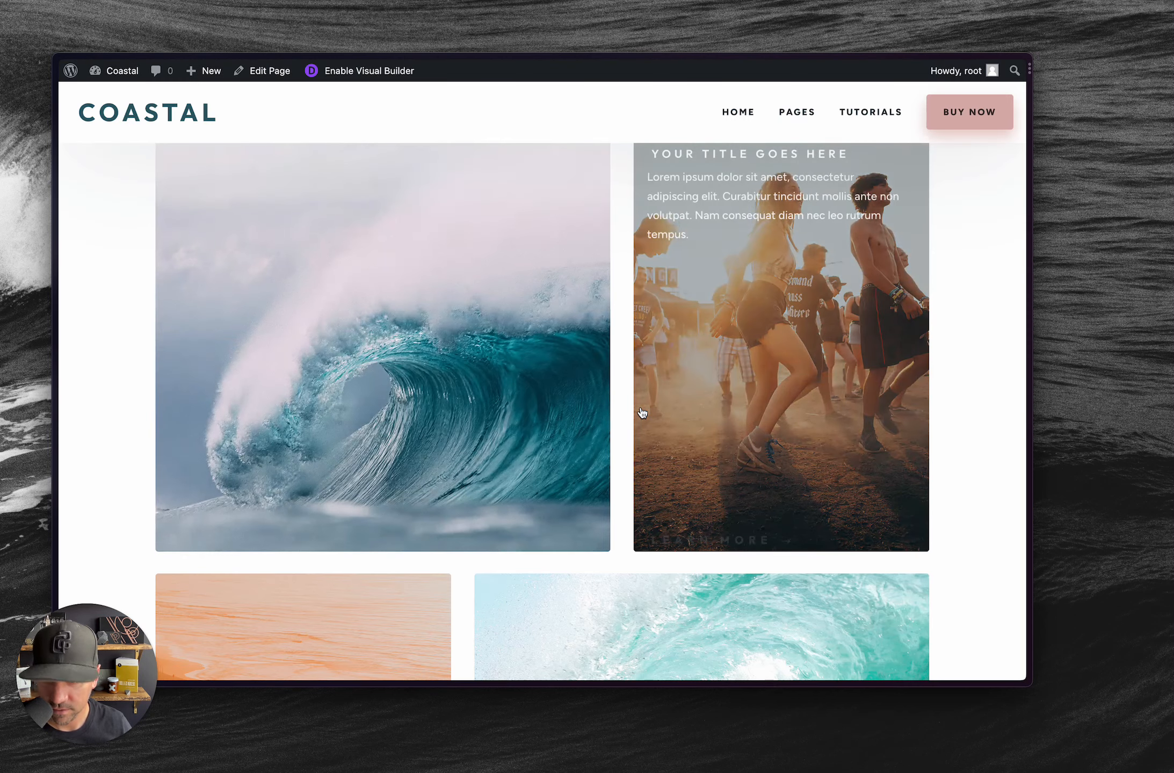
Reload the live Coastal page and check the text spacing of the dancing-crowd blurb.
key("super+r")
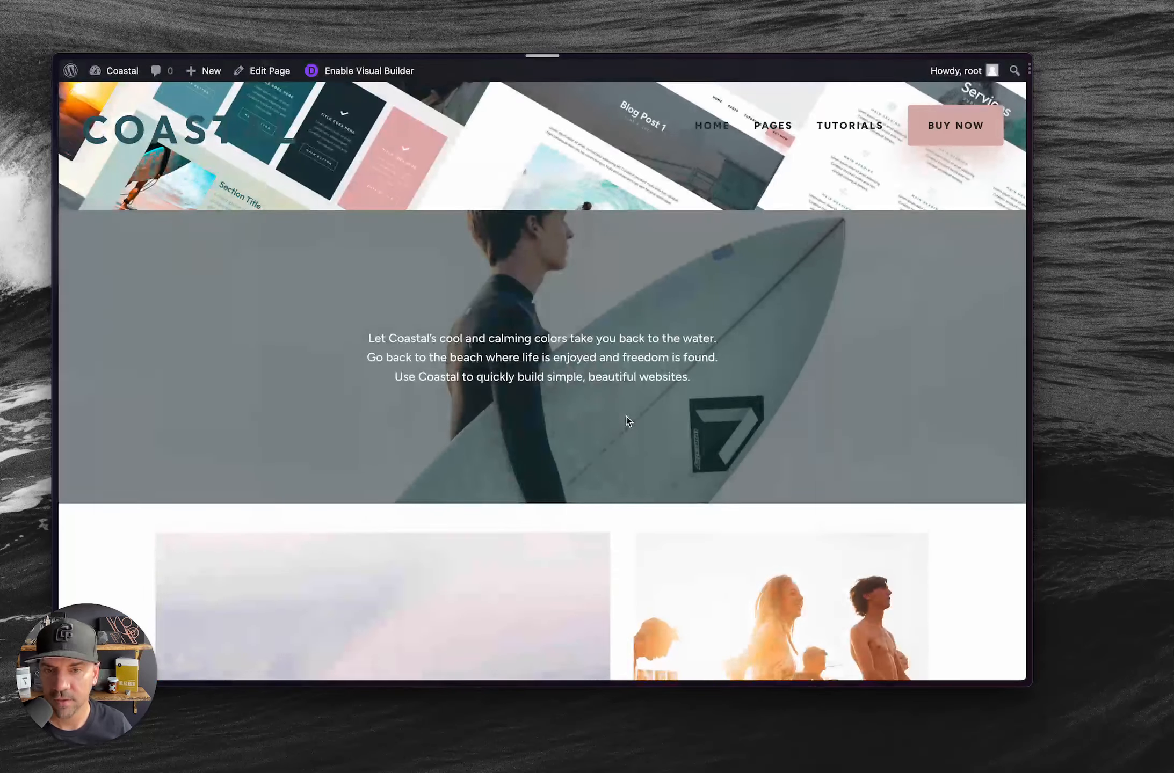
scroll(464, 385, "up", 2)
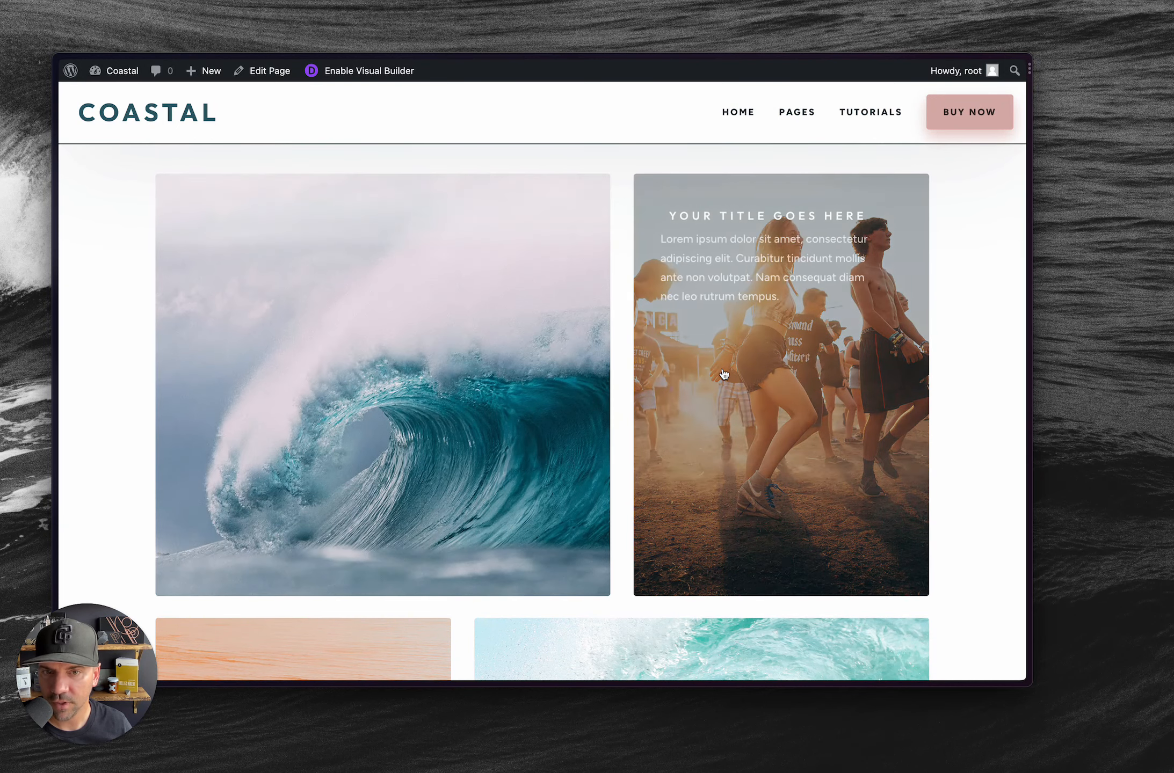
Open the wave blurb's settings in the Visual Builder, inspect its Module Link URL, and close the settings.
key("ctrl+Tab")
left_click(770, 358)
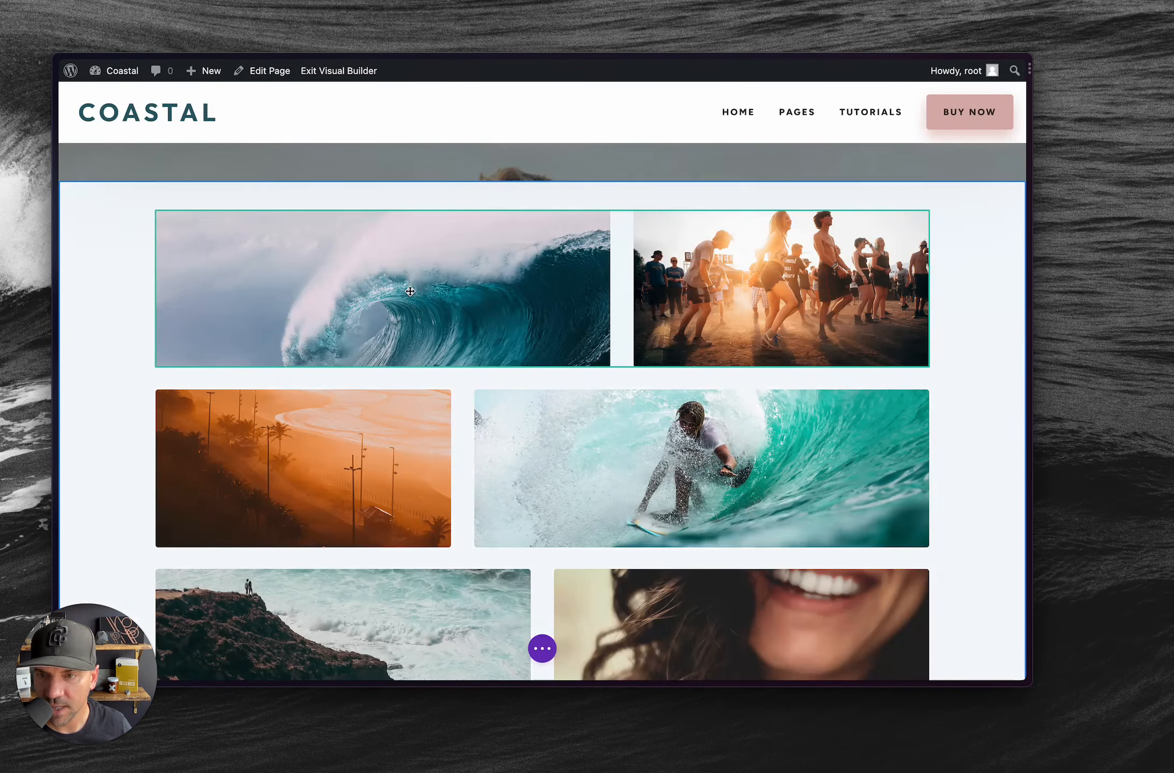
left_click(347, 245)
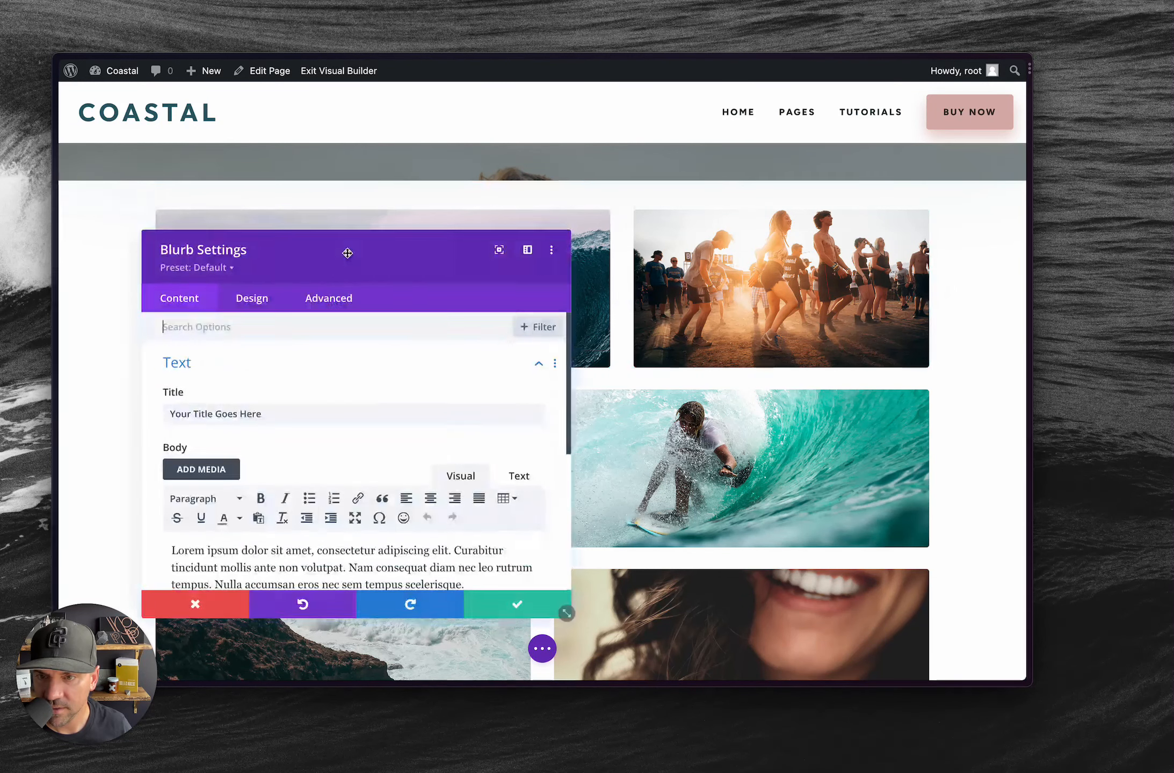
scroll(220, 412, "down", 5)
left_click(211, 417)
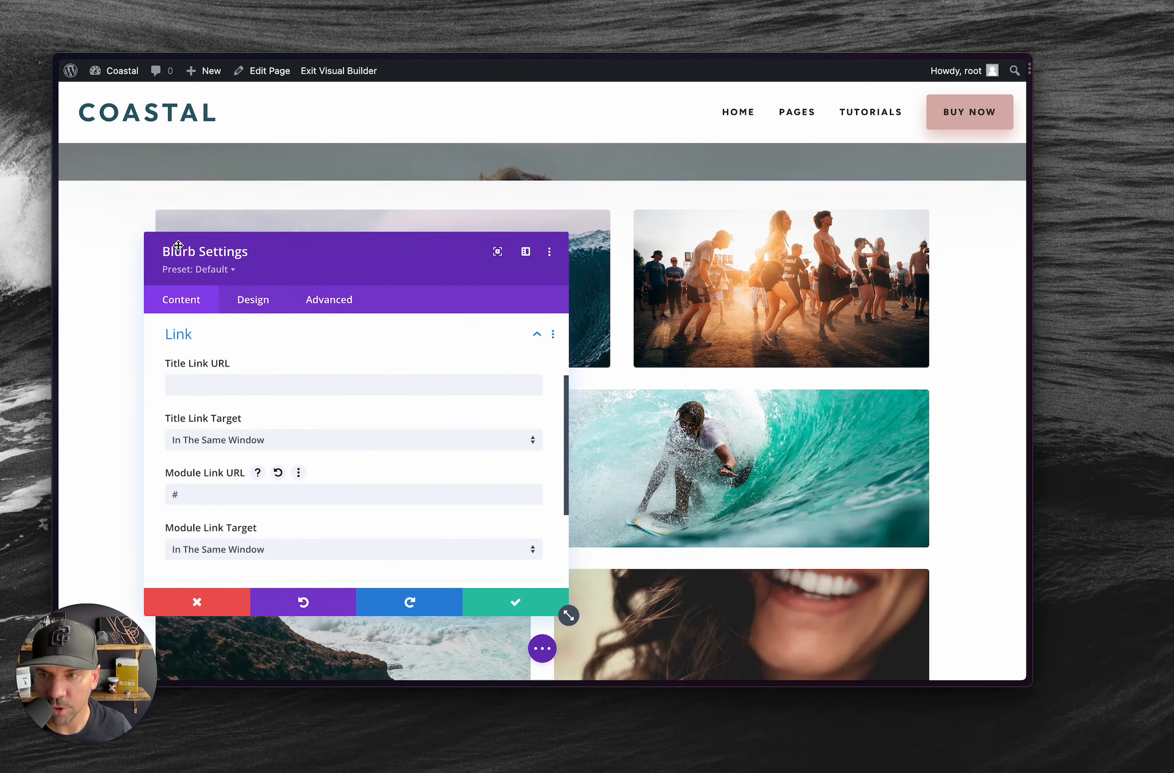
left_click(167, 496)
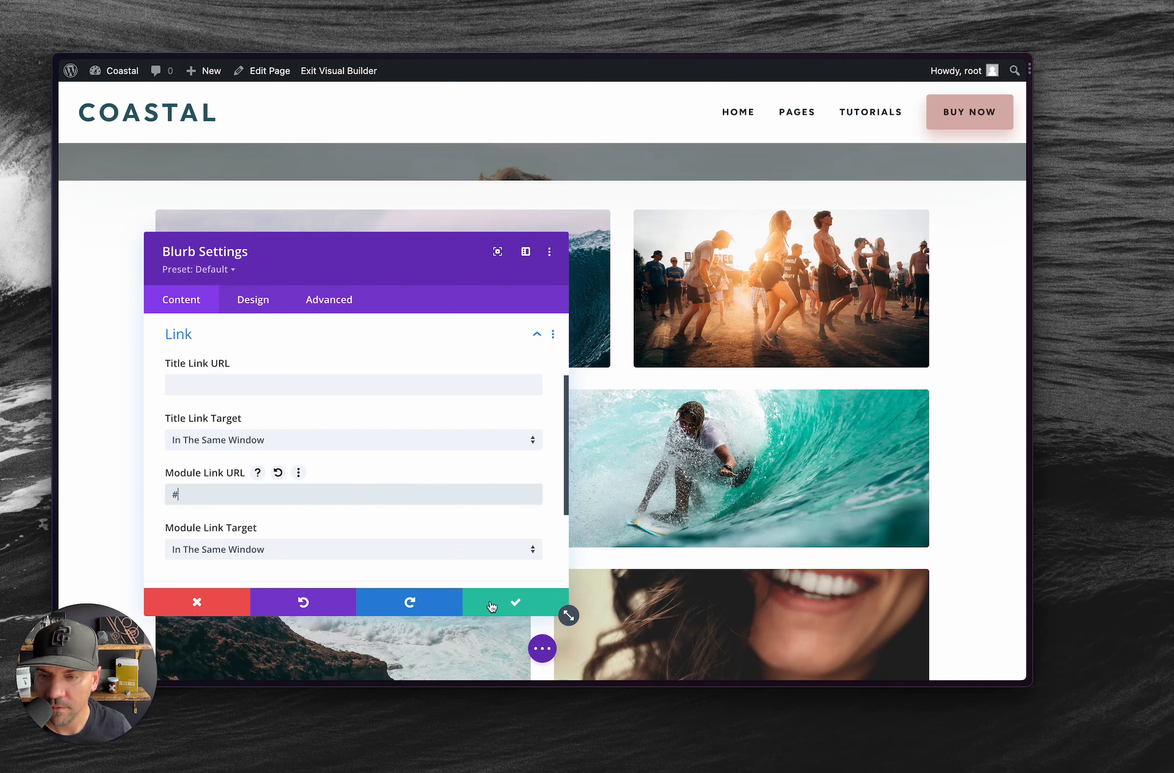
left_click(491, 606)
Delete the whole .blurbLink rule from the Custom CSS in Divi's Theme Options.
key("ctrl+Tab")
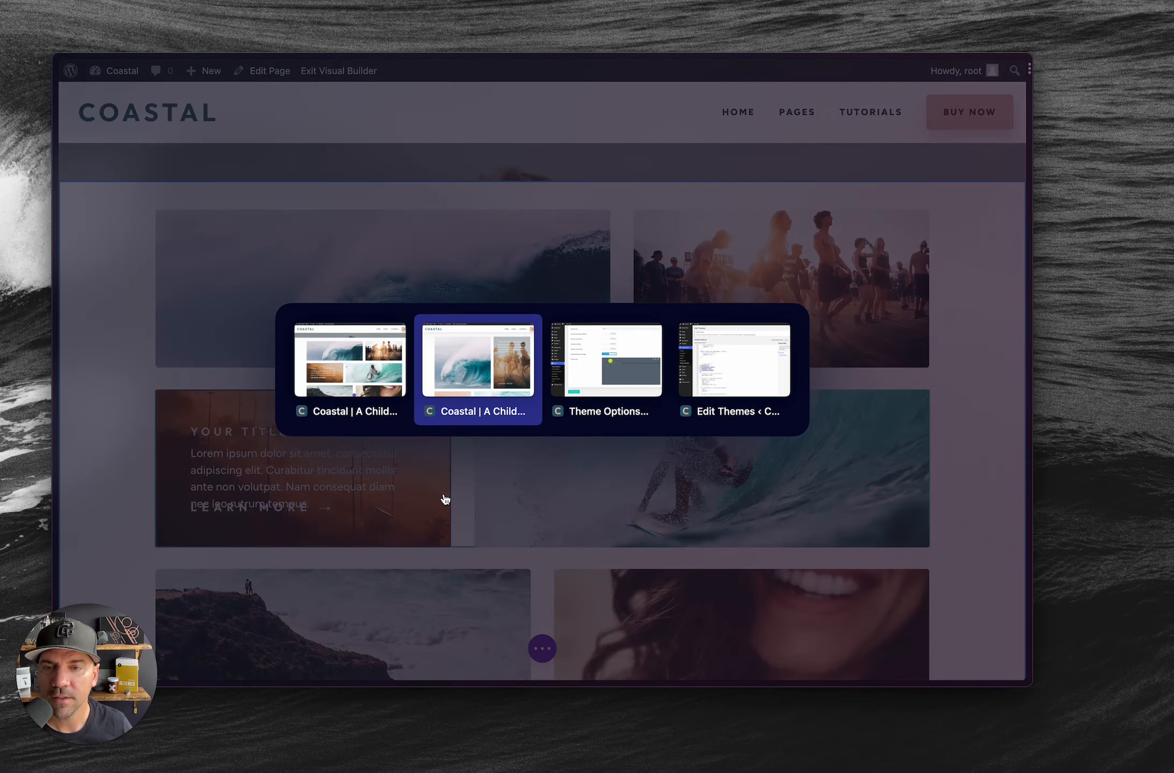
key("ctrl+Tab")
left_click(494, 352)
key("super+a")
key("BackSpace")
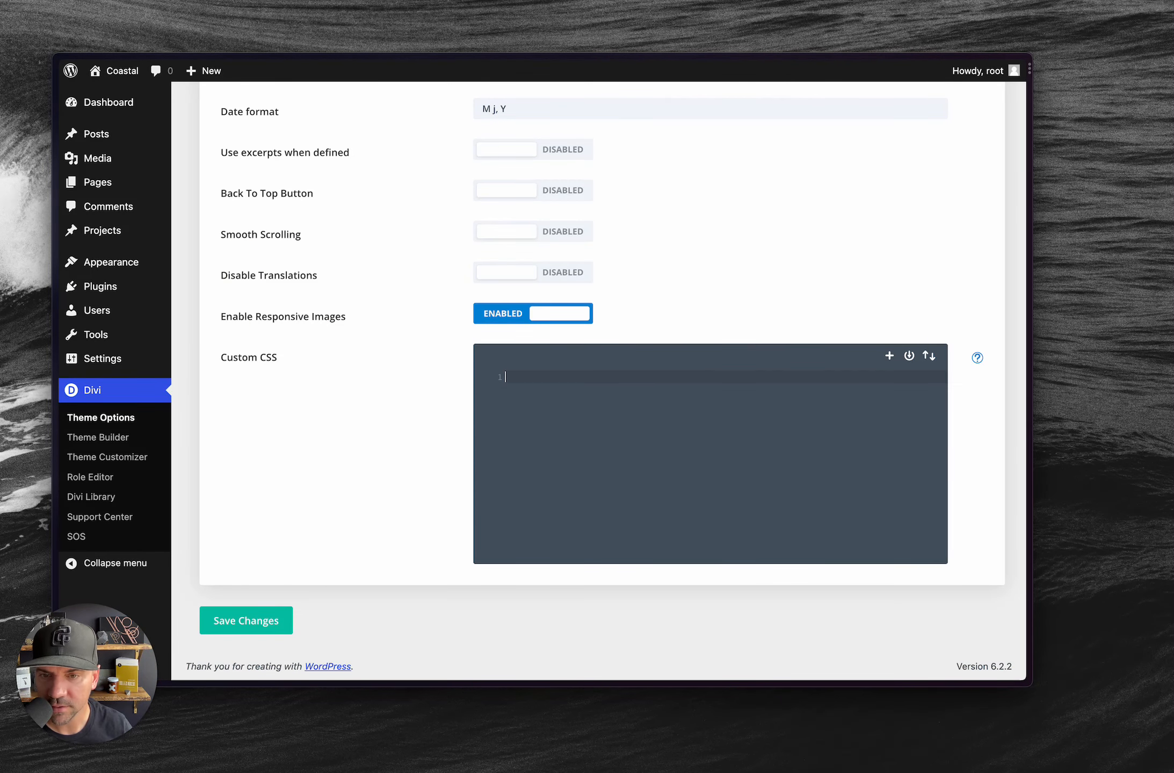
Review the blurb title, description and hover rules in the Coastal style.css, down to the .blurbLink:after rule.
key("ctrl+Tab")
key("ctrl+Tab")
key("ctrl+Tab")
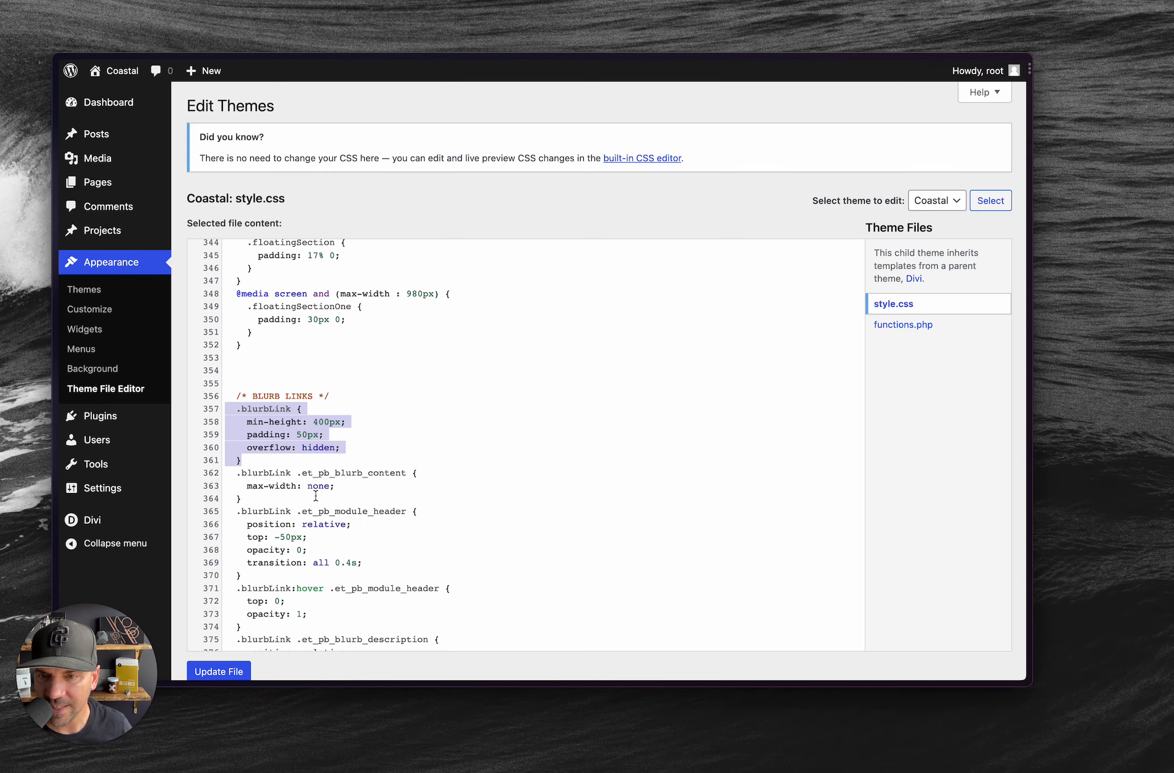
left_click(370, 422)
scroll(381, 443, "down", 5)
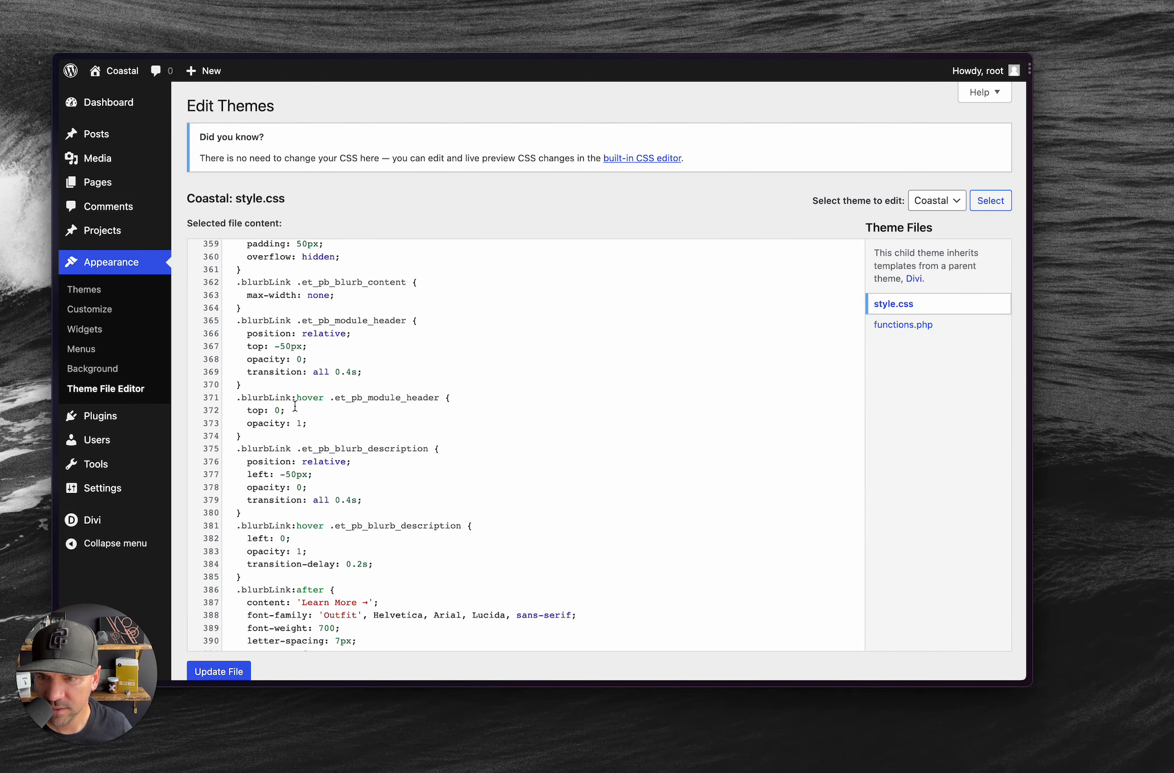
scroll(295, 408, "down", 2)
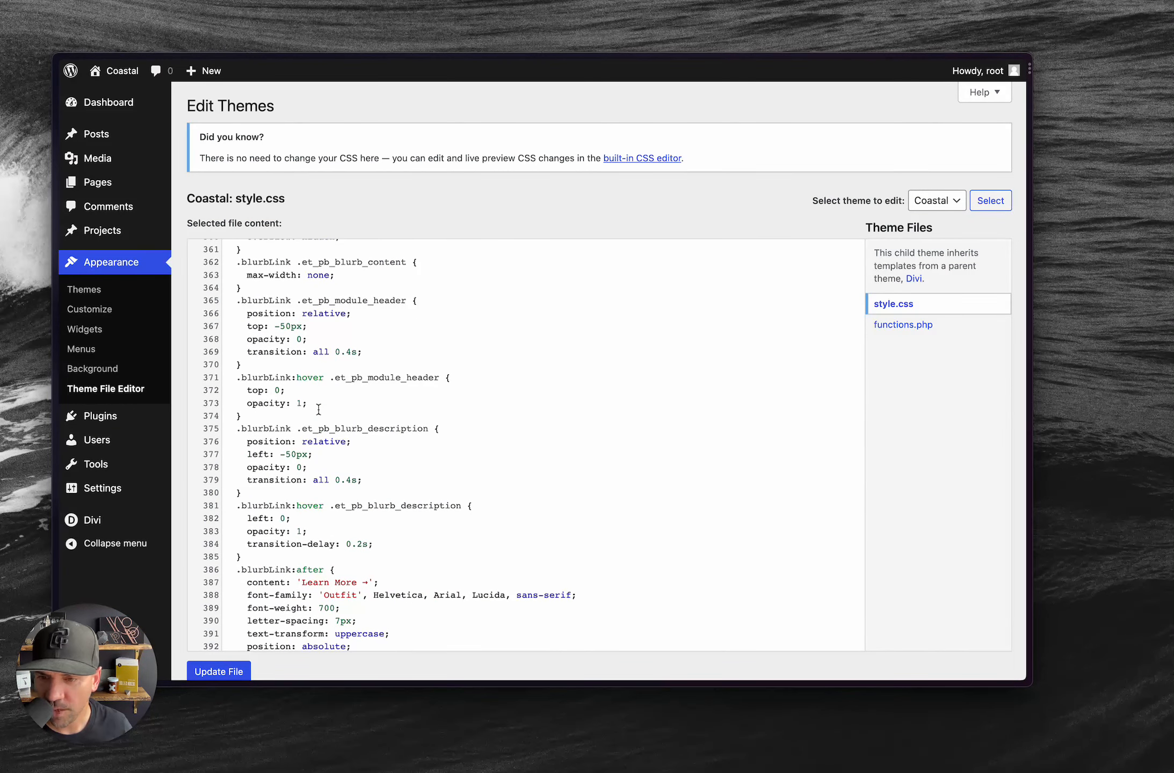
scroll(318, 410, "down", 5)
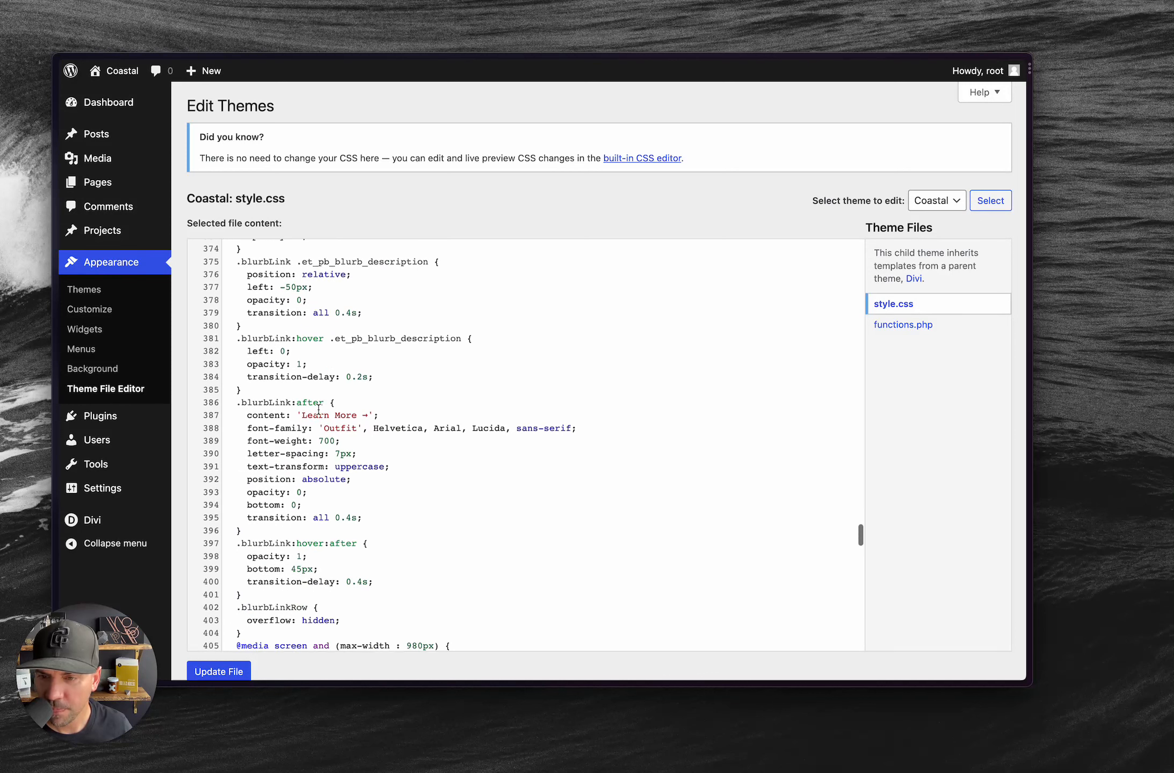
Add content: 'Read More'; below the Learn More line in the .blurbLink:after rule of style.css and update the file.
left_click(368, 398)
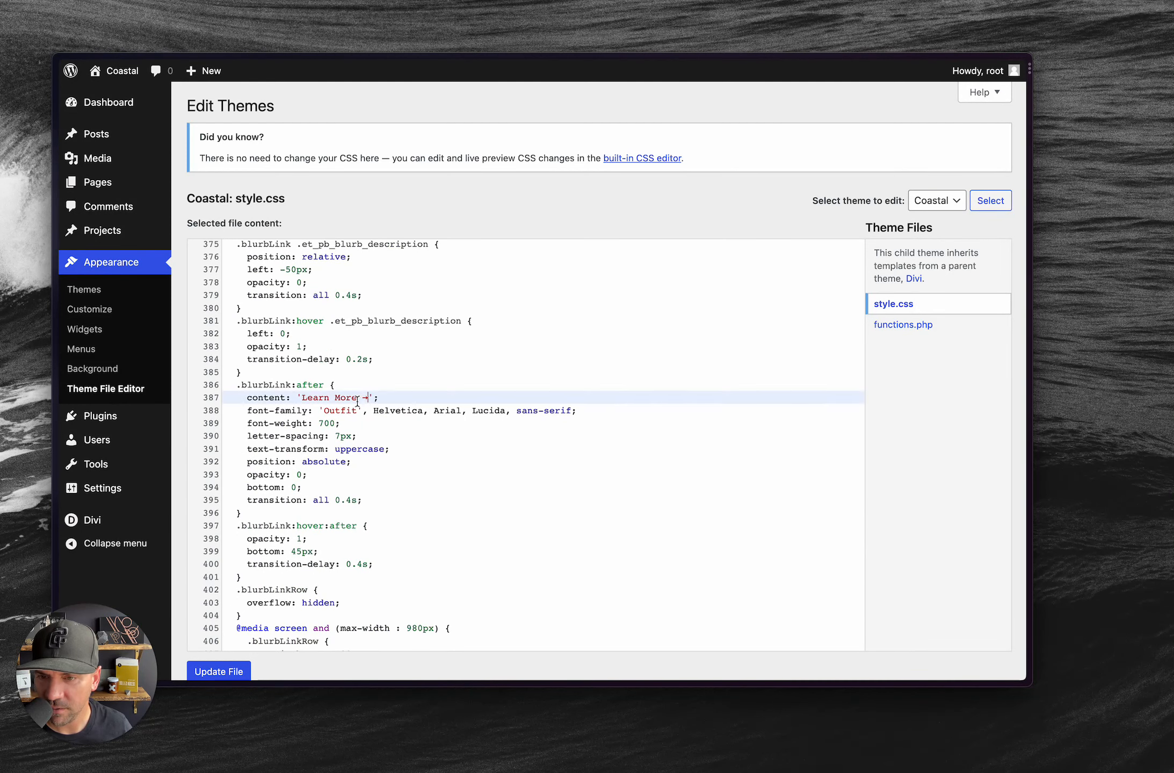
left_click(395, 398)
key("Return")
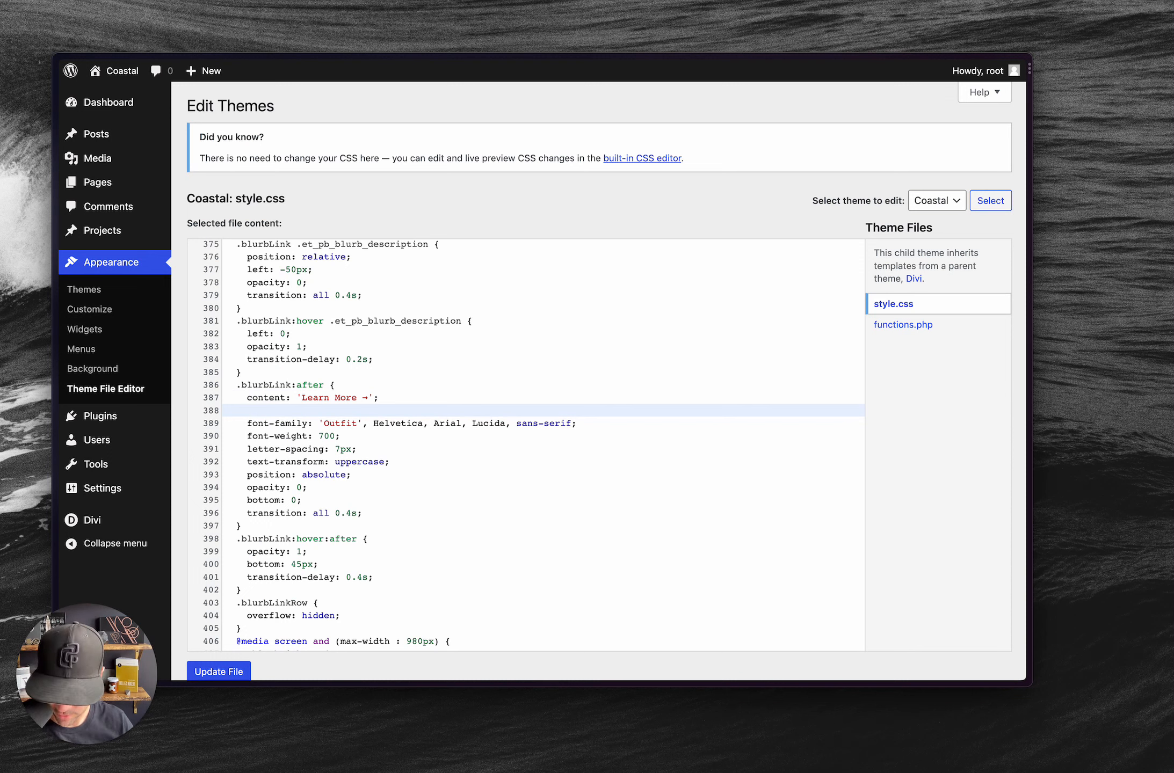
type("content: ''")
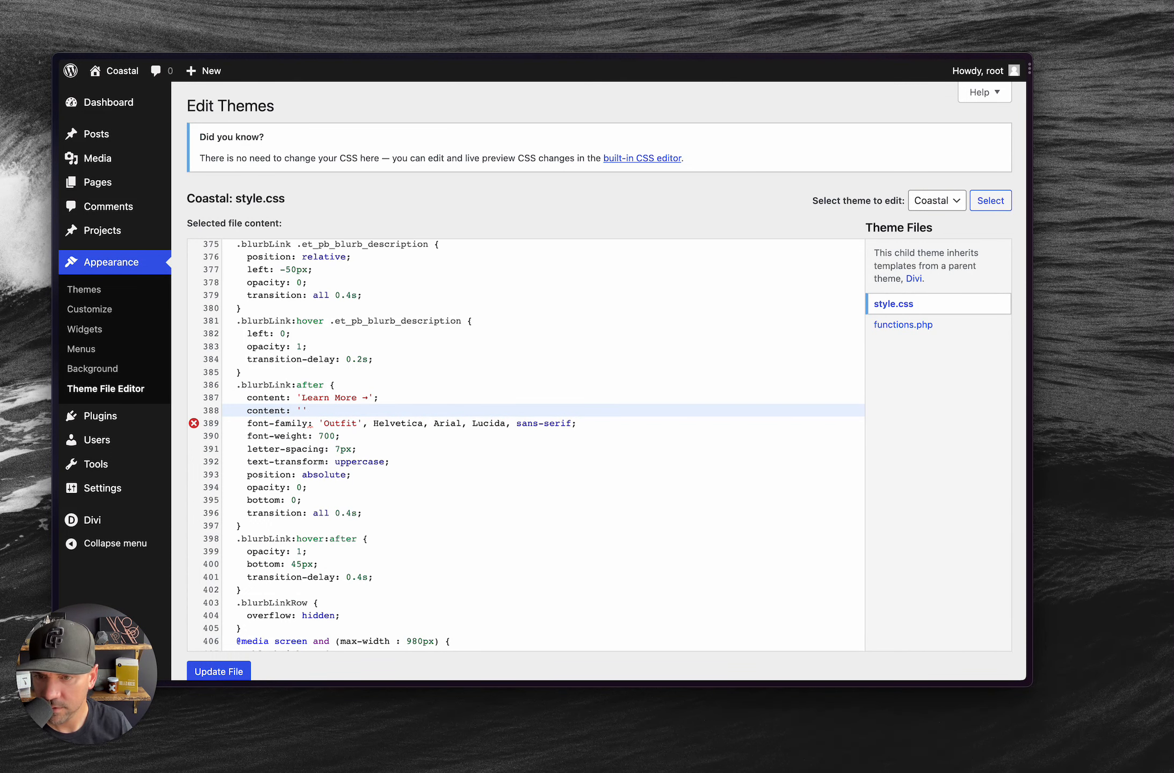
type("Read")
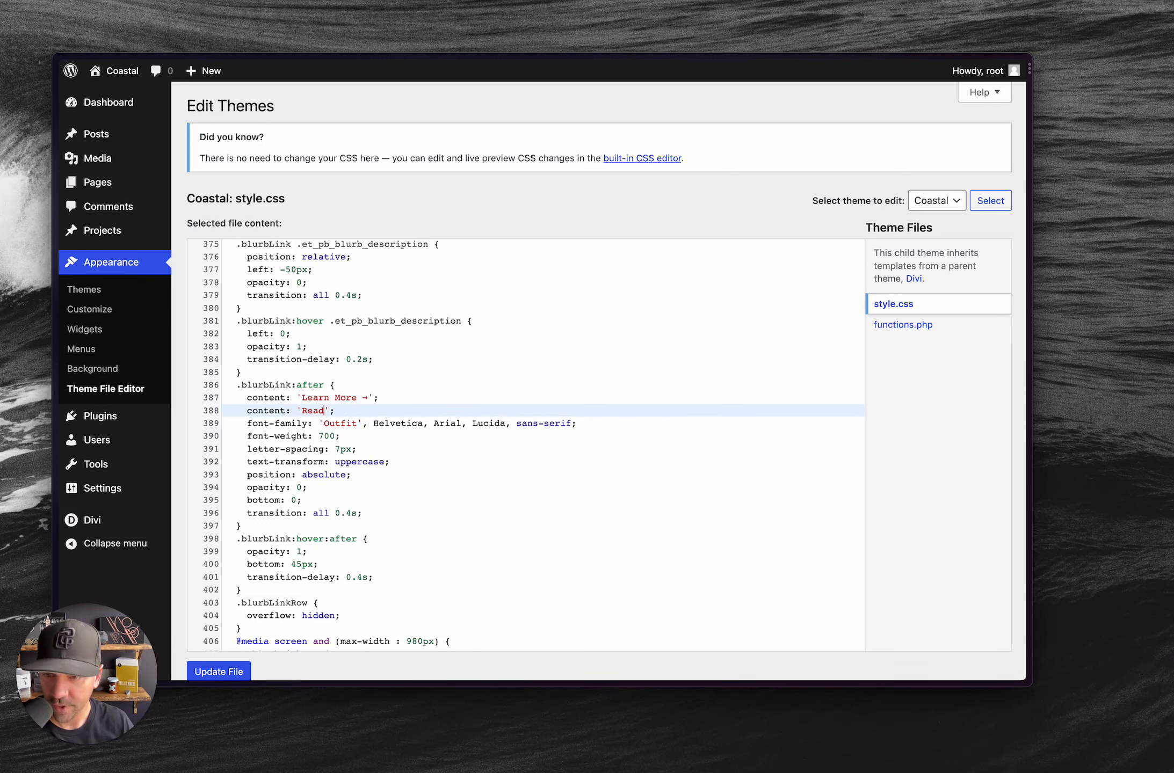
type(" More")
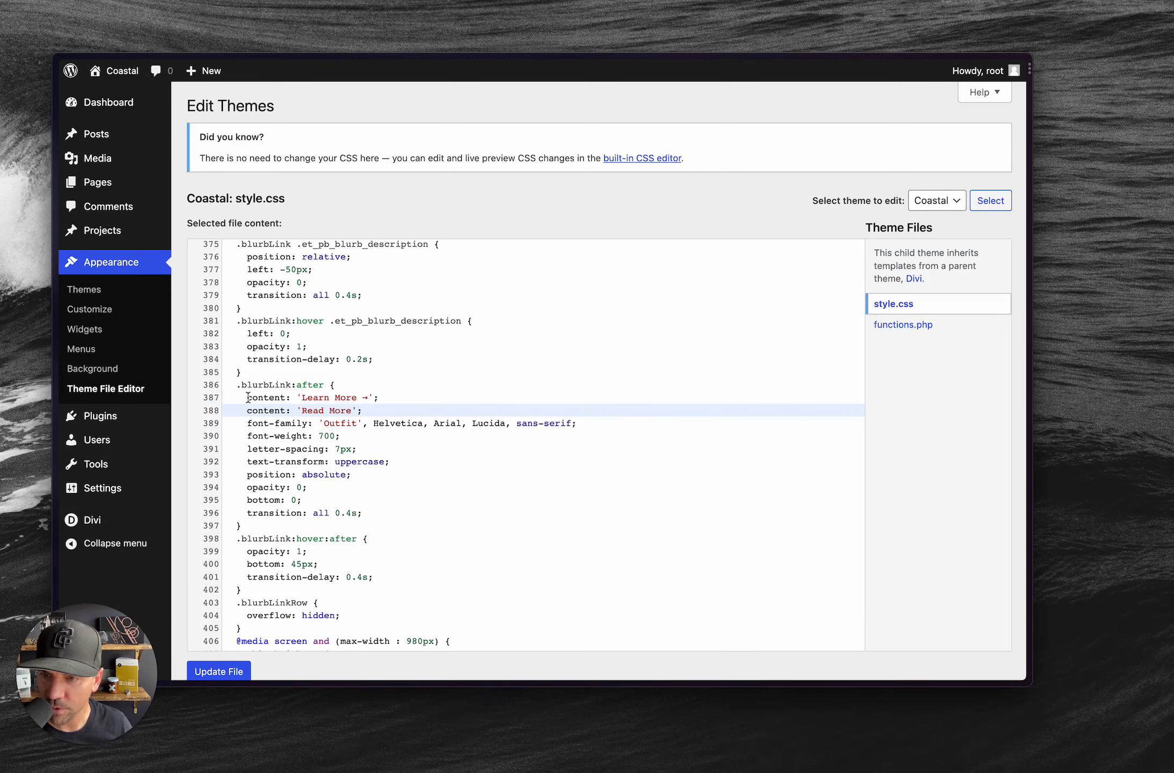
left_click_drag(247, 397, 378, 402)
left_click(218, 672)
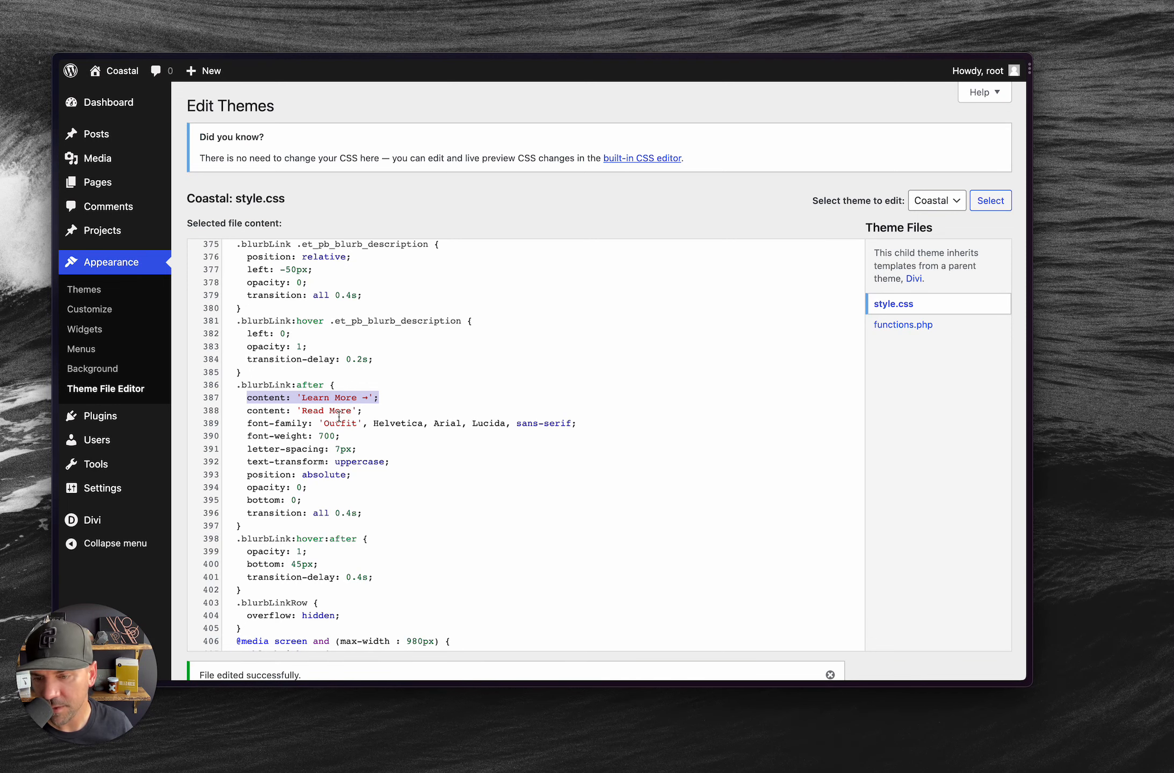
Refresh the live Coastal page and check the wave blurb's height and link text.
key("alt+Tab")
key("alt+Tab")
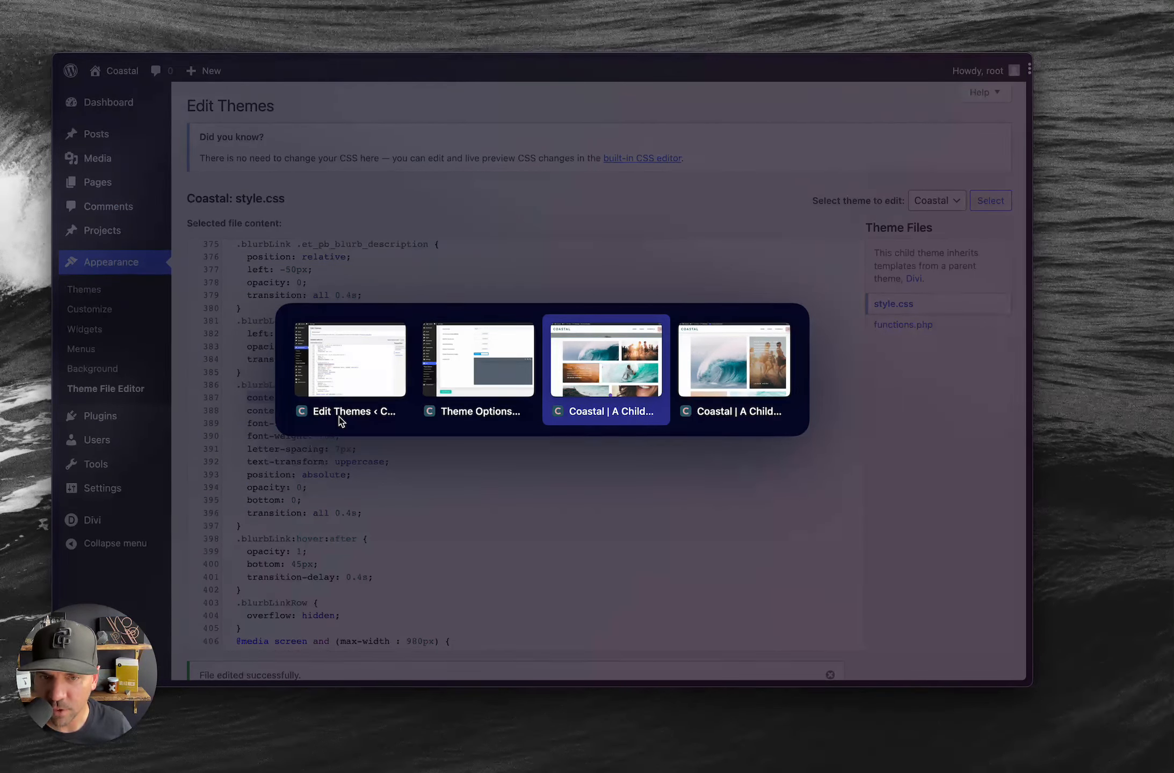
key("alt+Tab")
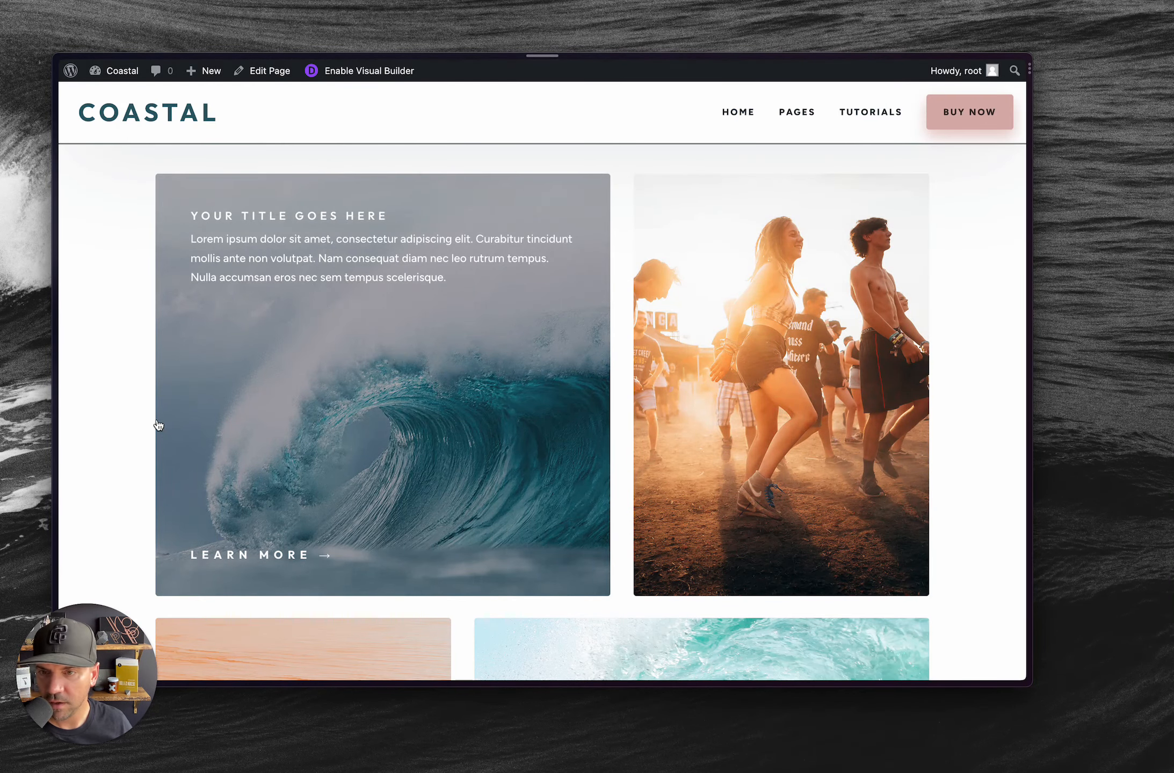
scroll(150, 419, "up", 8)
scroll(133, 394, "down", 8)
mouse_move(298, 373)
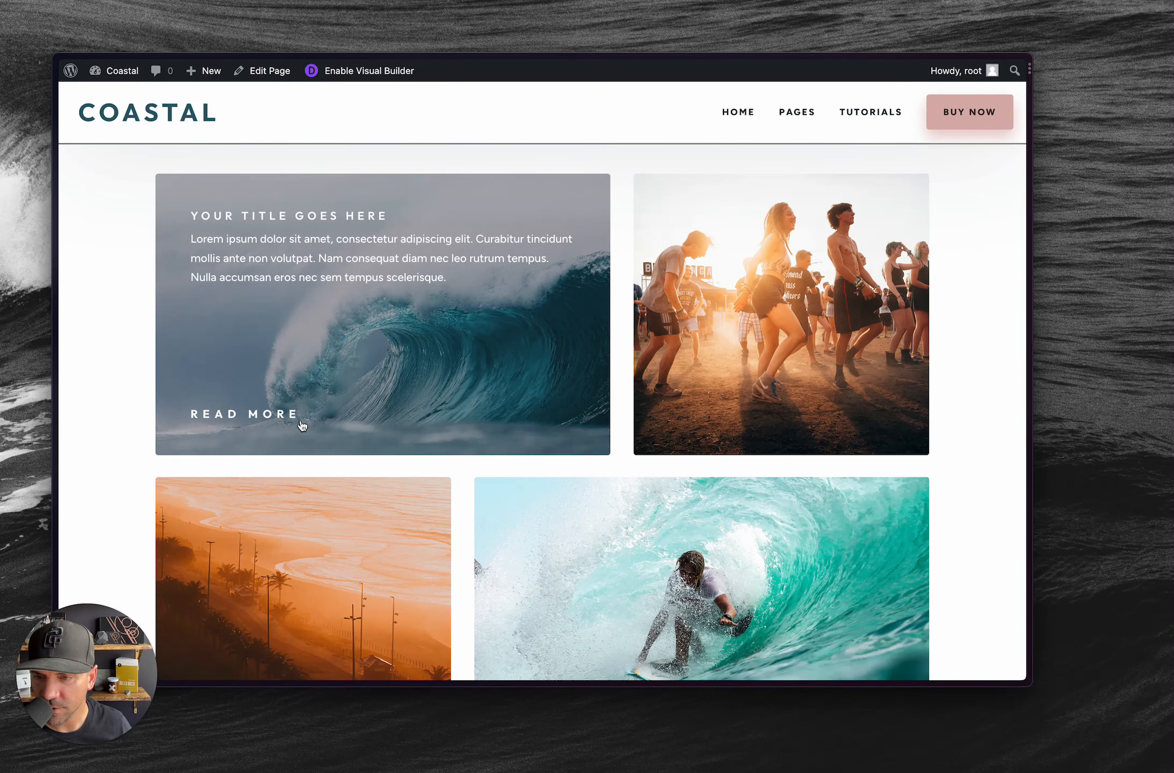
Remove the 'Read More' content line from the .blurbLink:after rule in style.css and update the file.
key("alt+Tab")
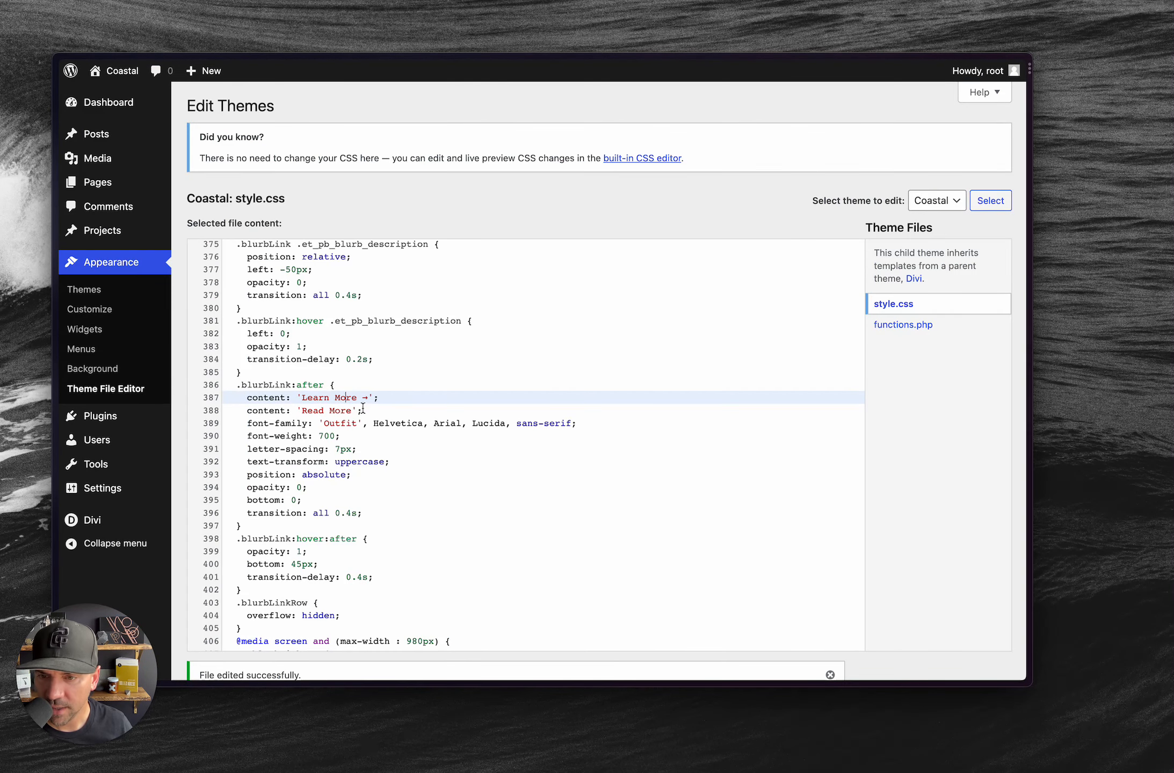
left_click(362, 410)
key("shift+Home")
key("BackSpace")
key("BackSpace")
key("BackSpace")
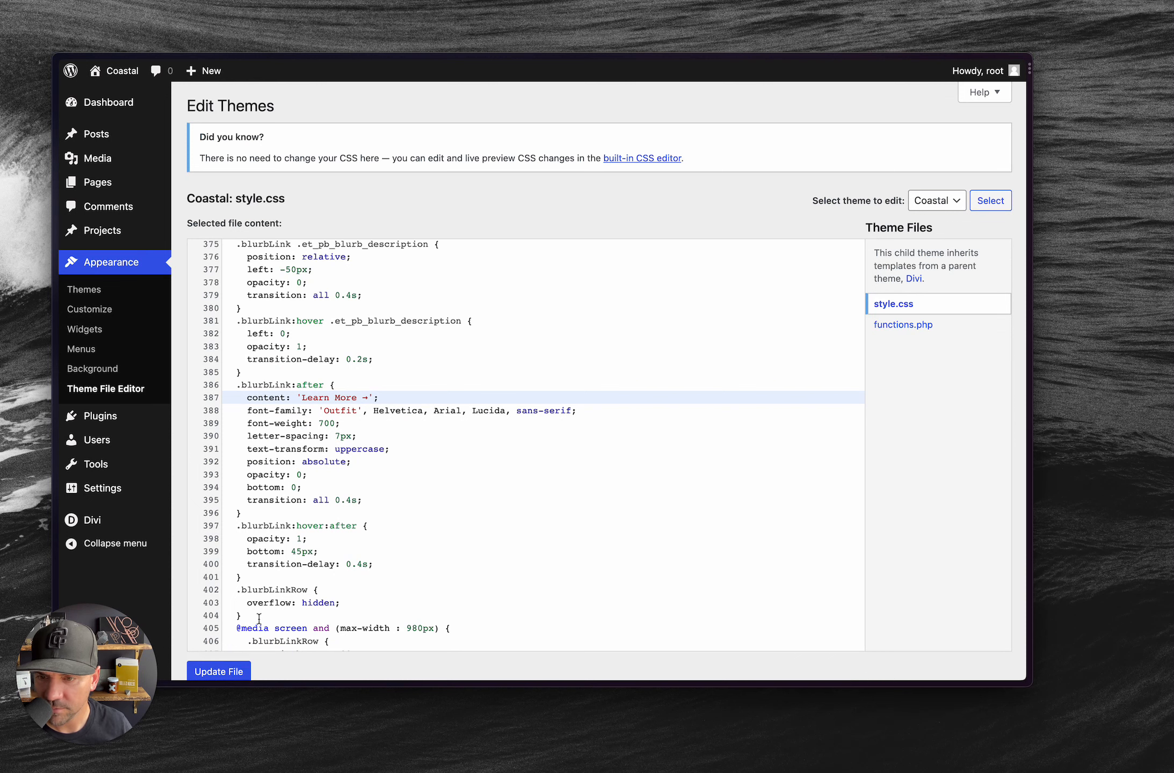
left_click(236, 671)
Examine the BLURB LINKS section of style.css, including its 980px and 767px media queries for .blurbLink.
scroll(410, 406, "down", 6)
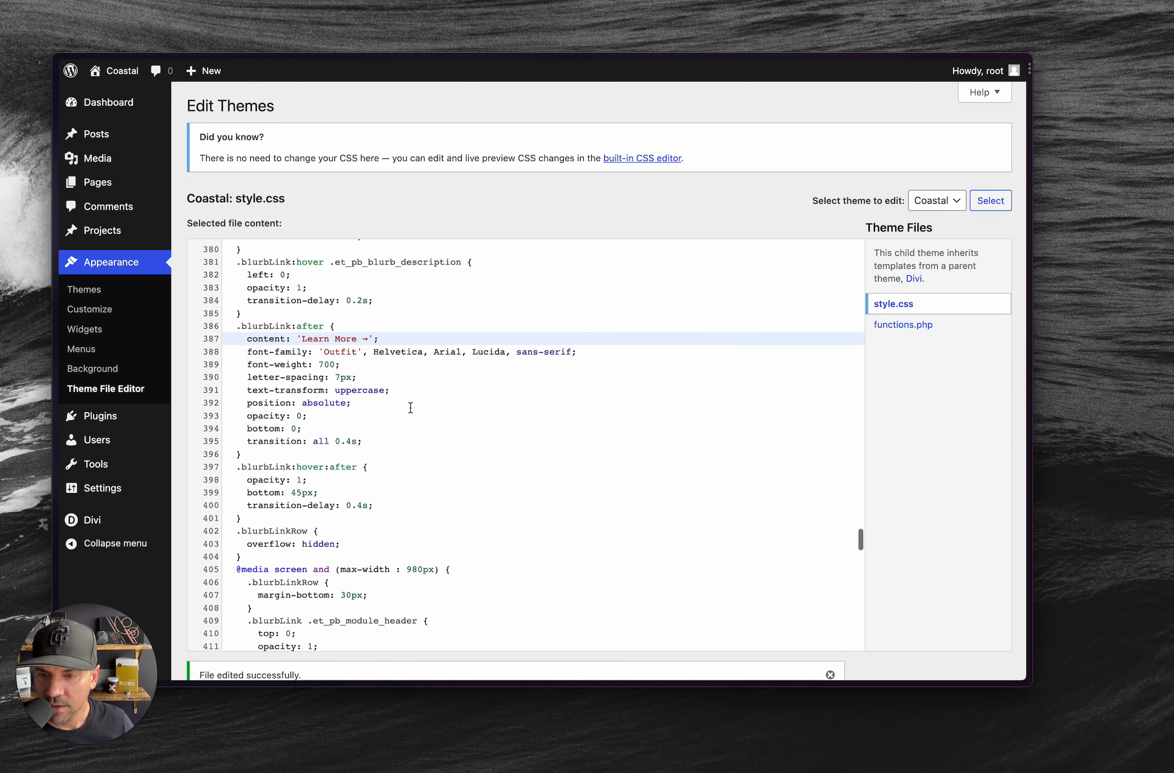
scroll(410, 407, "up", 15)
scroll(410, 407, "down", 2)
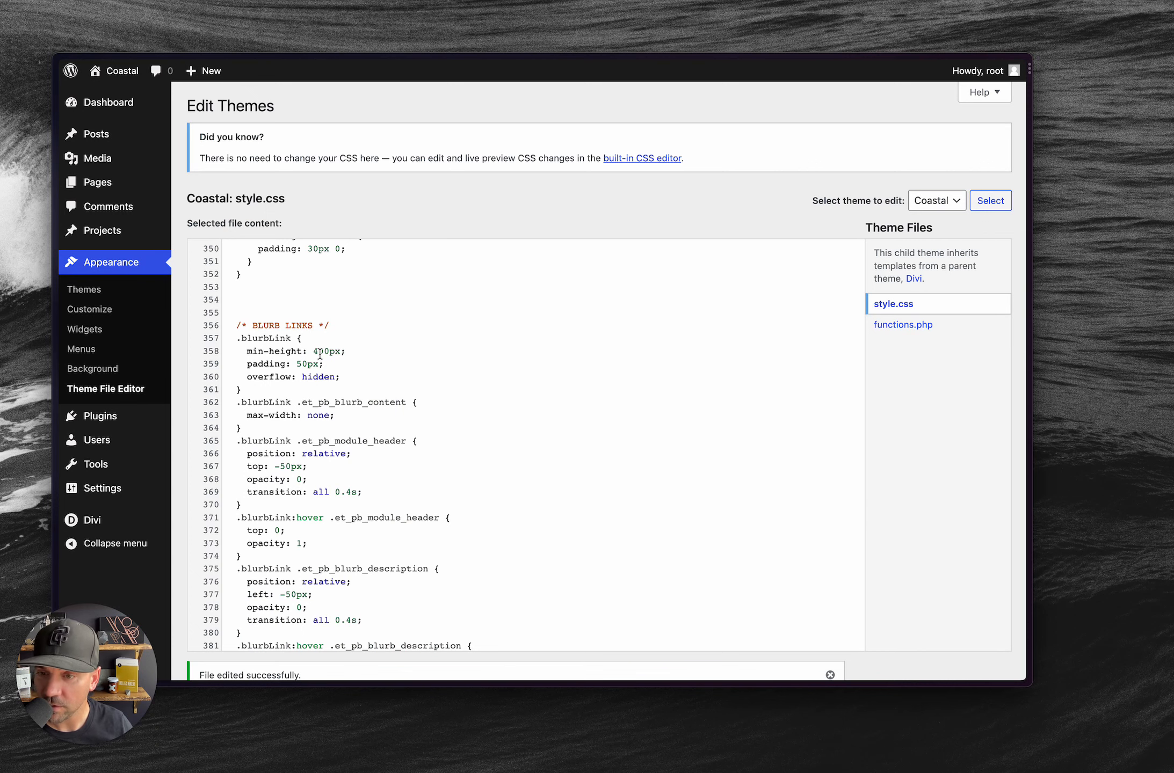
scroll(426, 455, "down", 10)
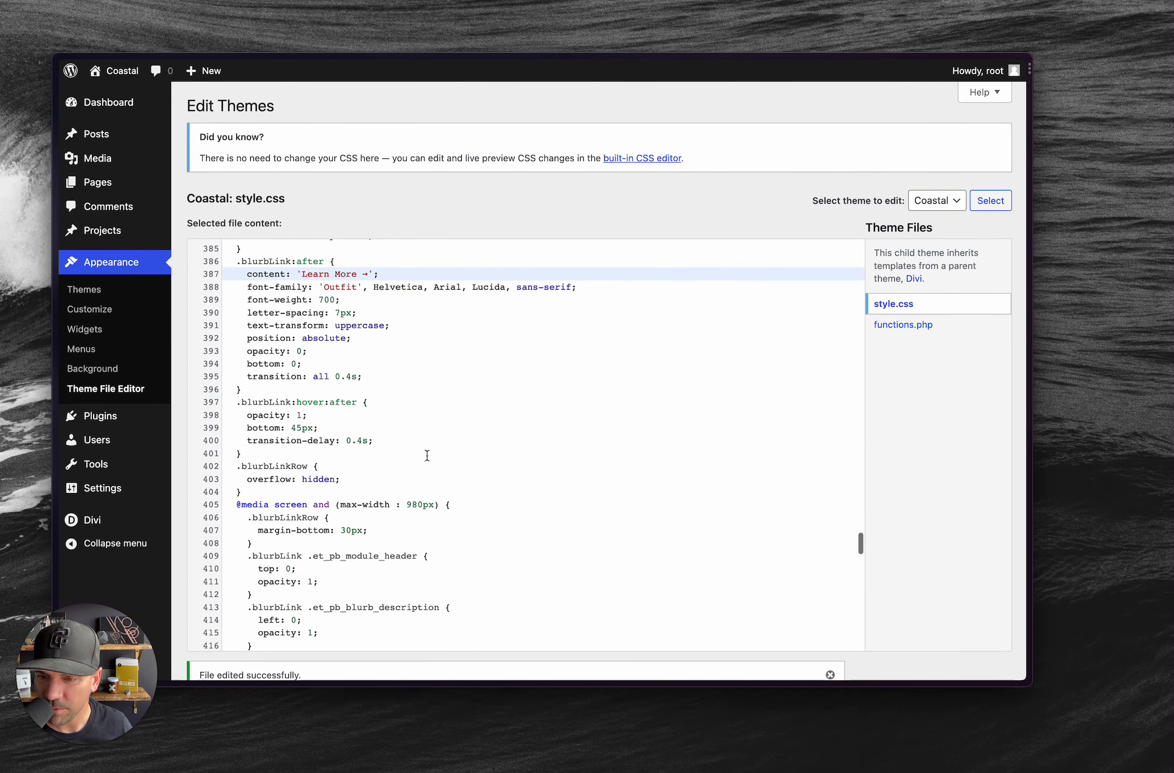
scroll(427, 455, "down", 5)
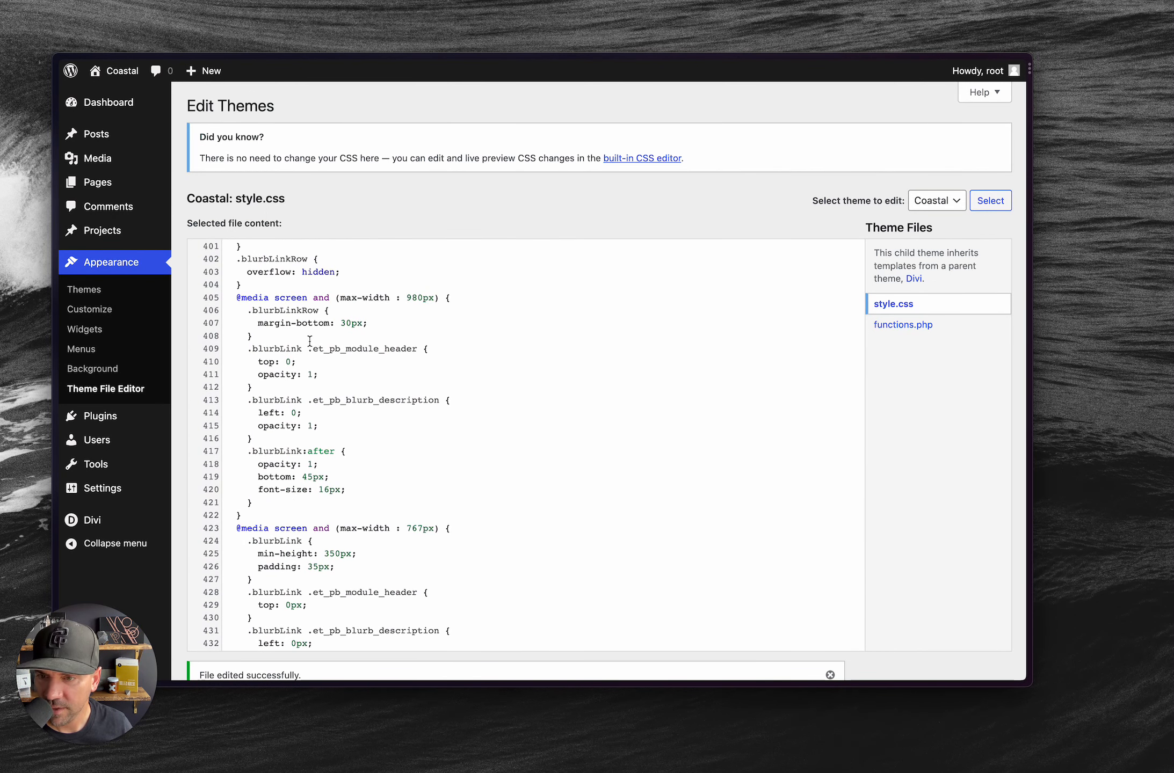
scroll(344, 408, "down", 2)
scroll(356, 451, "up", 3)
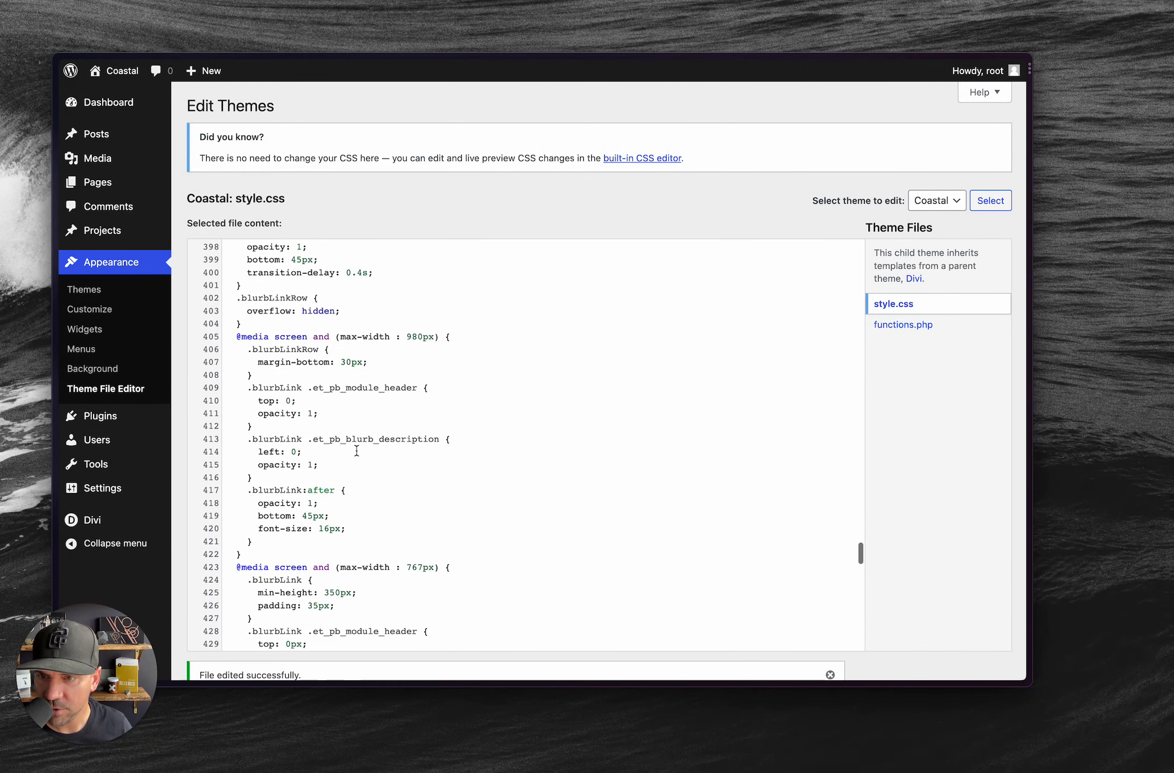
scroll(234, 341, "down", 1)
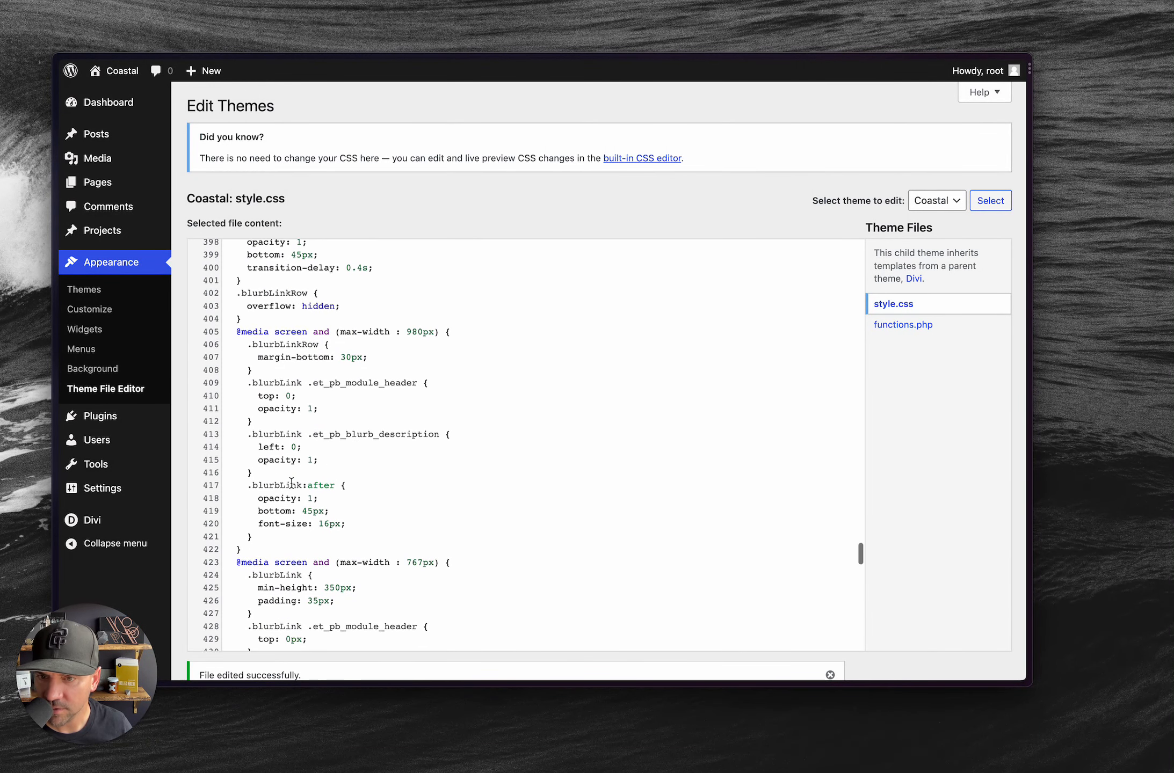
left_click_drag(236, 331, 443, 333)
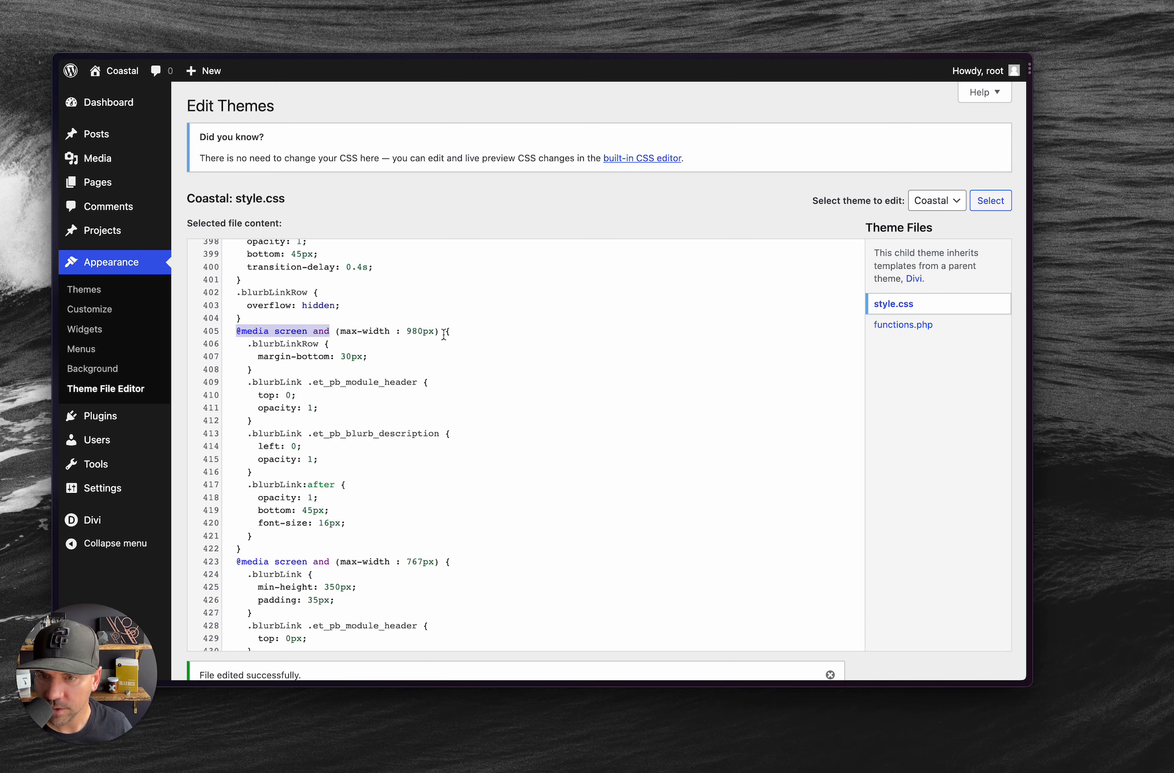
scroll(345, 508, "down", 5)
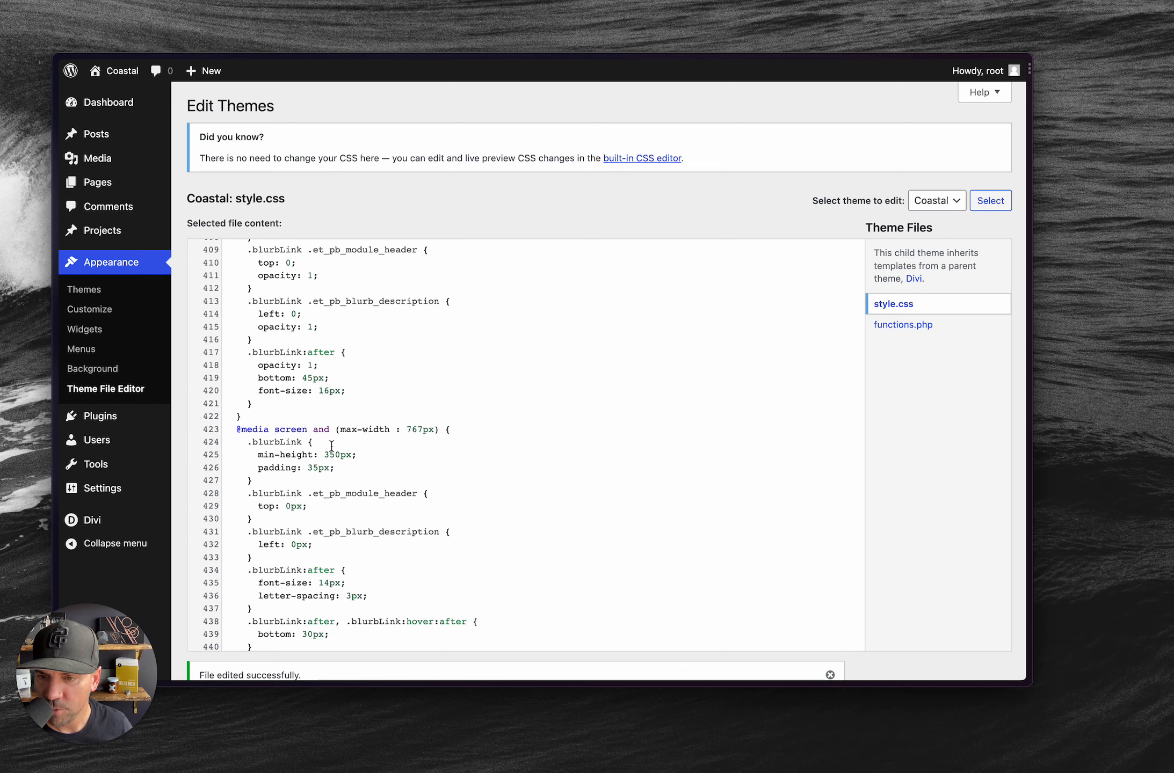
scroll(333, 448, "down", 2)
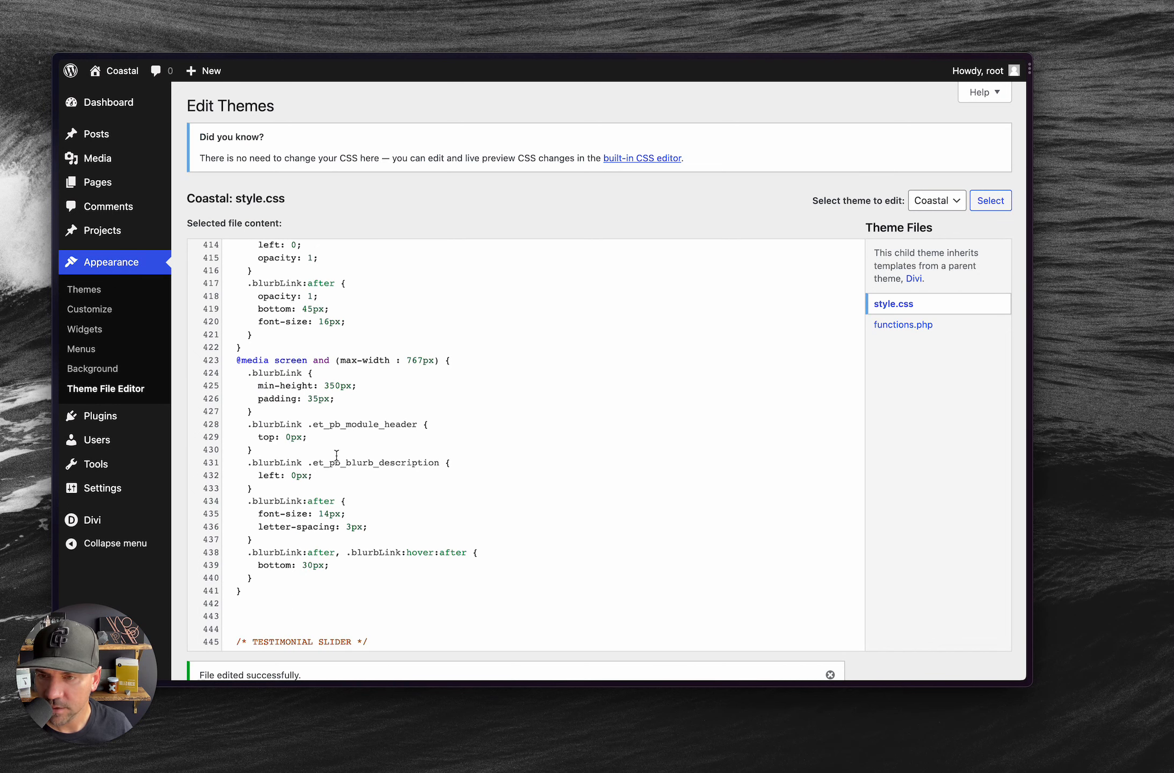
scroll(336, 455, "up", 2)
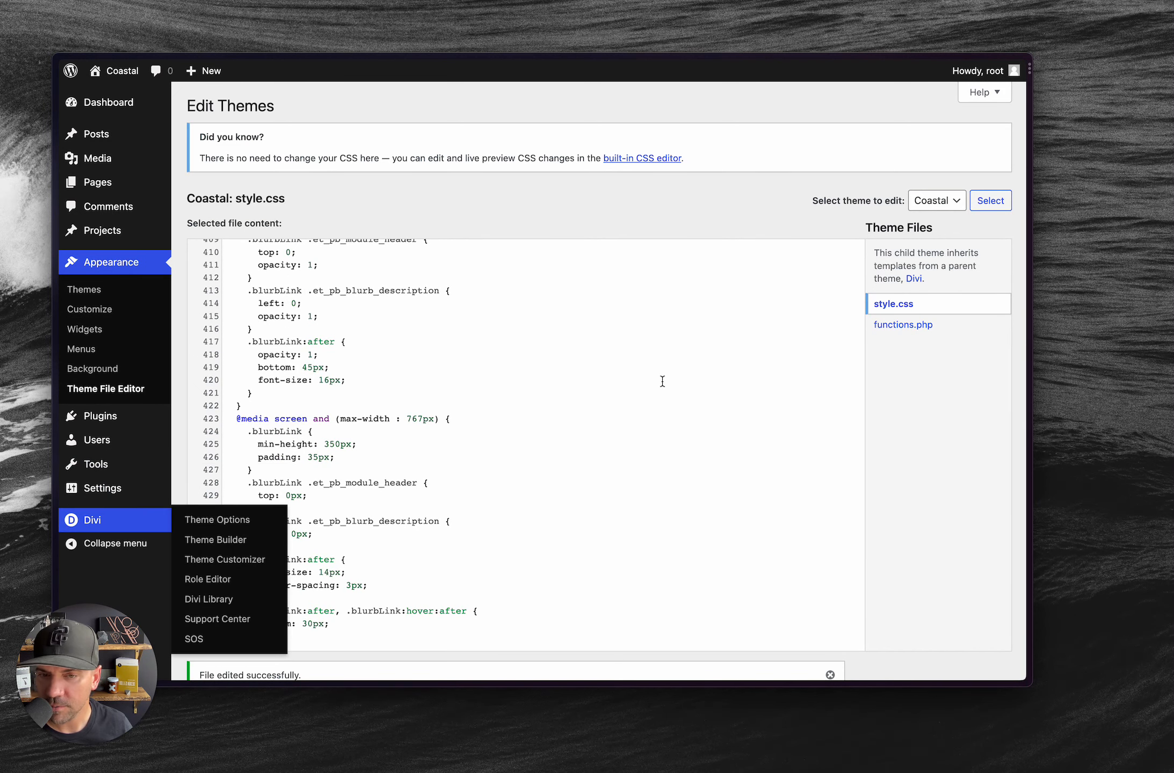
scroll(537, 432, "down", 2)
scroll(534, 434, "up", 20)
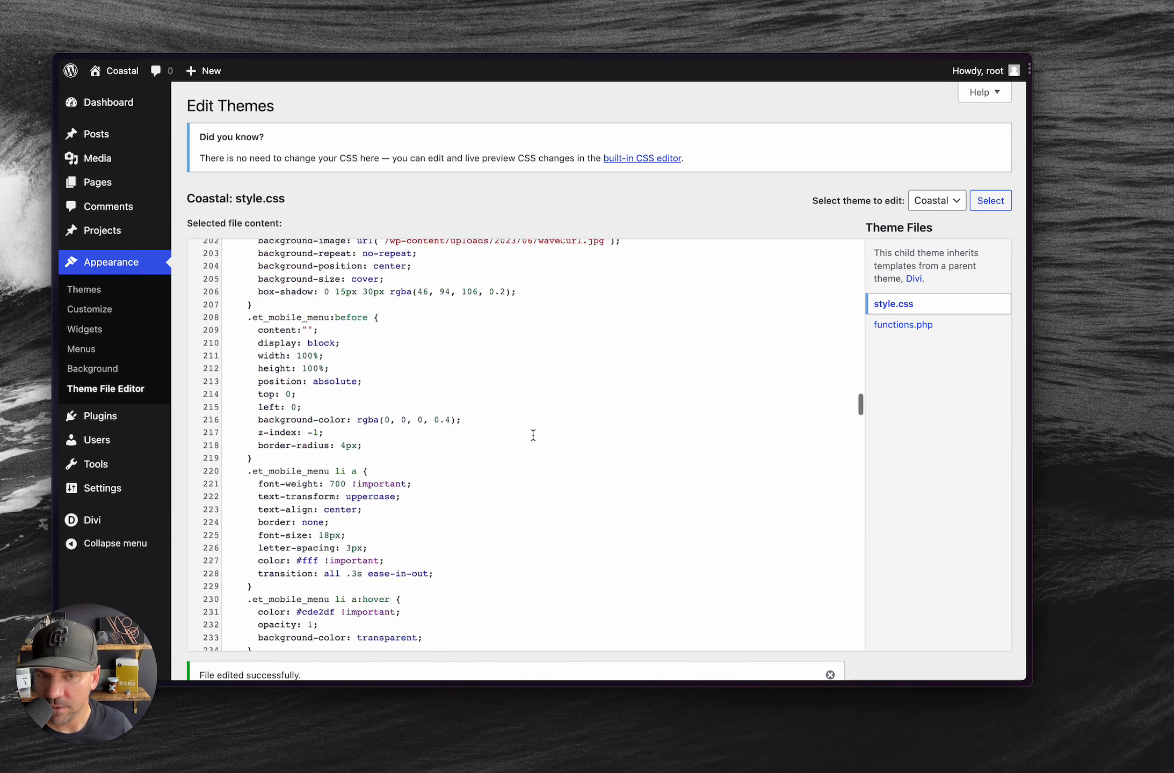
scroll(533, 435, "up", 20)
Reload the live Coastal page and recheck the blurbs' hover text in the portfolio.
key("ctrl+Tab")
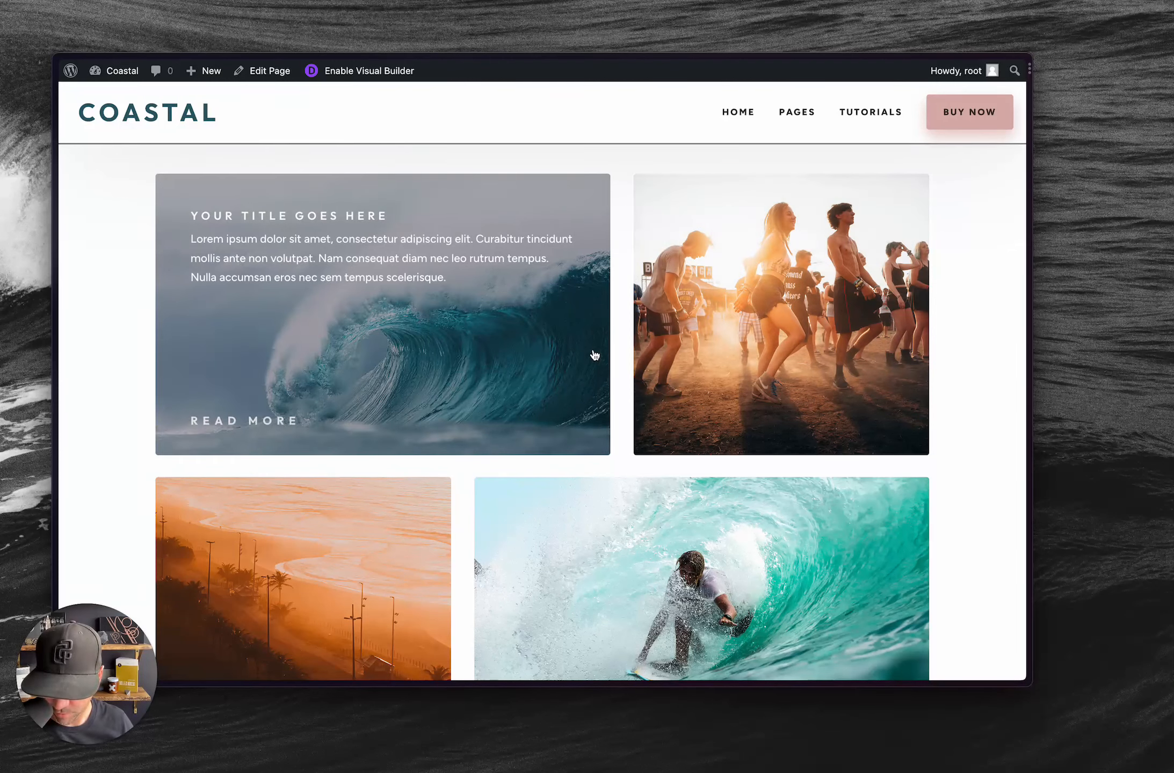
key("super+r")
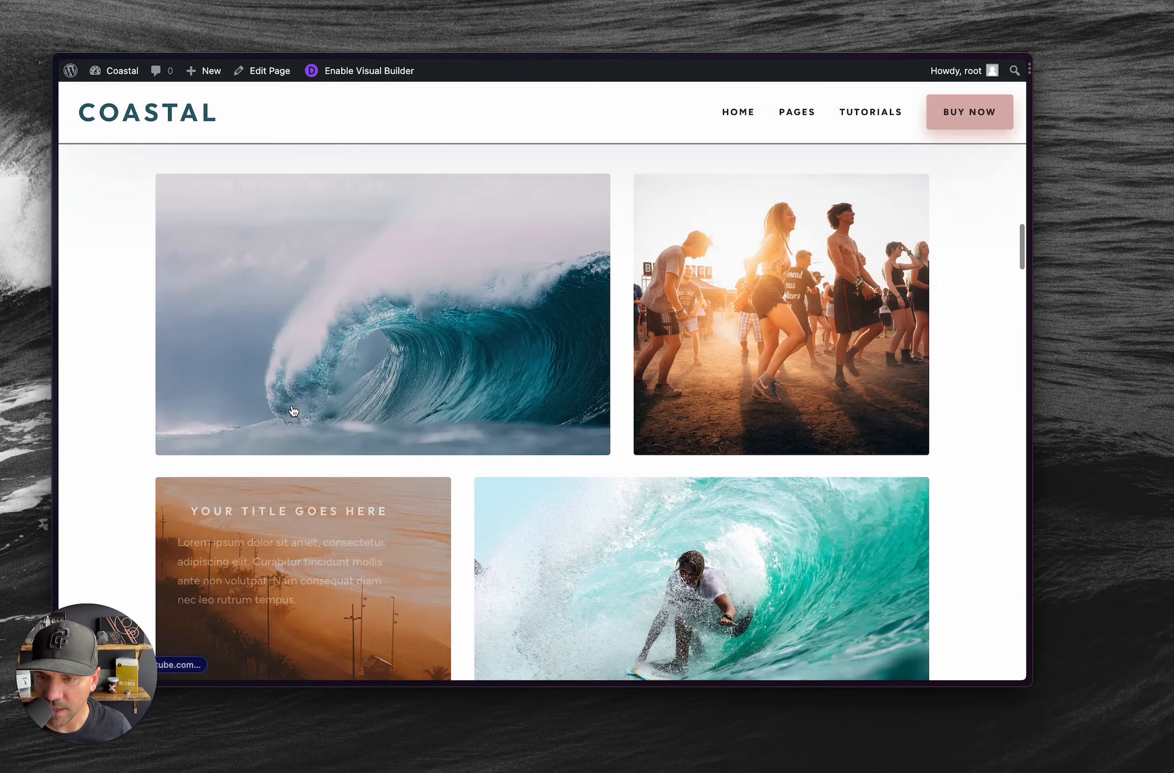